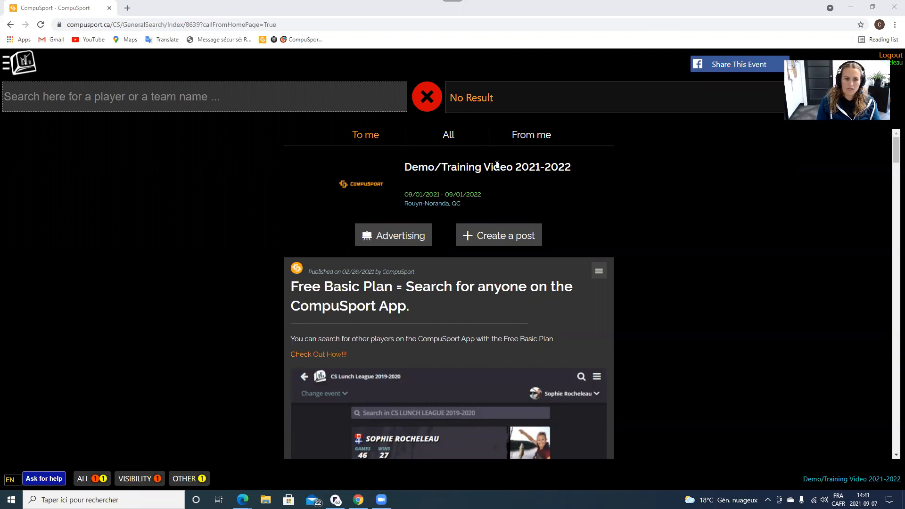
Open the Demo/Training Video 2021-2022 event from the leagues list.
click(11, 63)
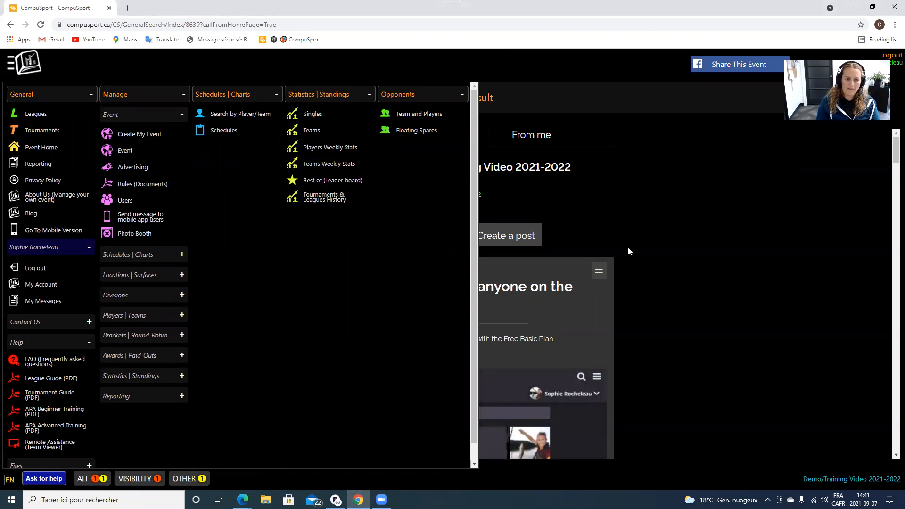
click(22, 66)
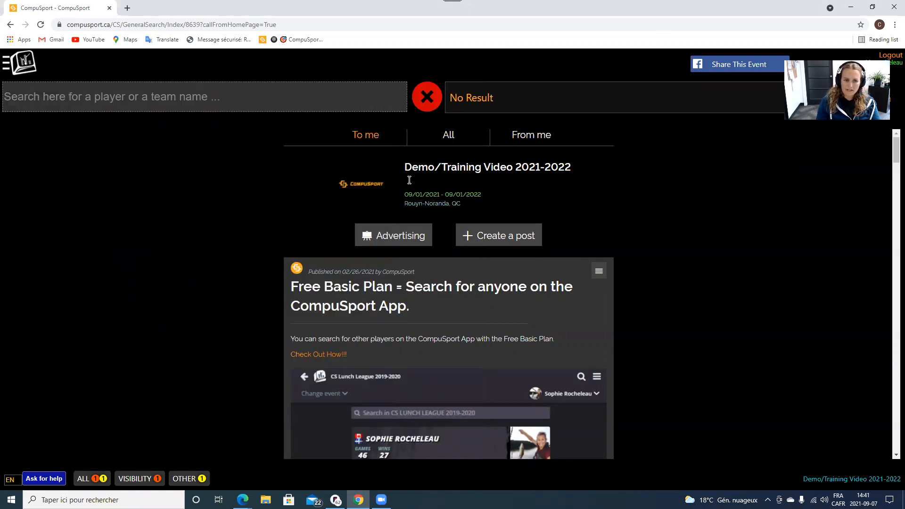
scroll(497, 319, down, 8)
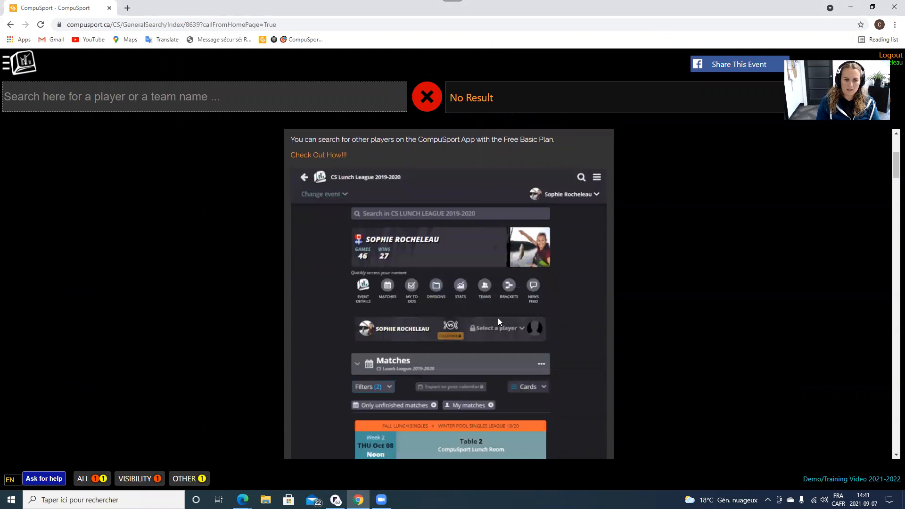
scroll(498, 318, up, 8)
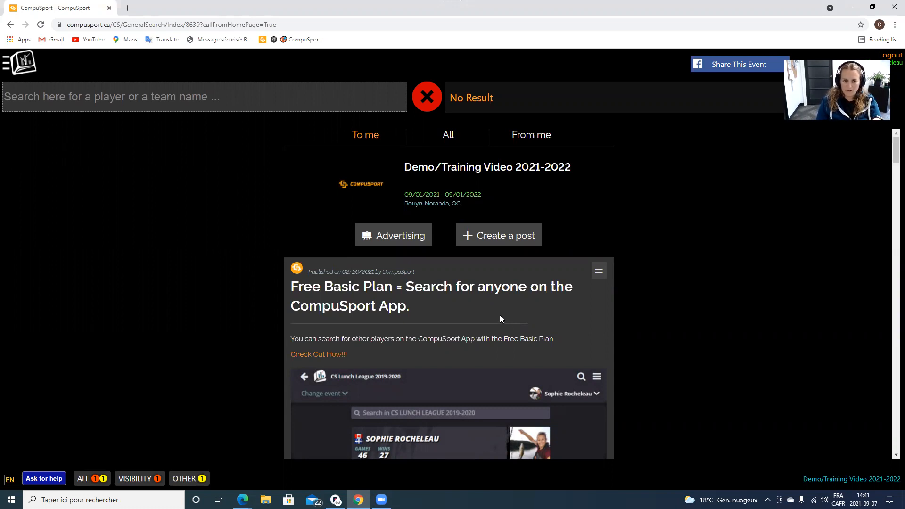
scroll(555, 361, down, 9)
scroll(555, 361, down, 15)
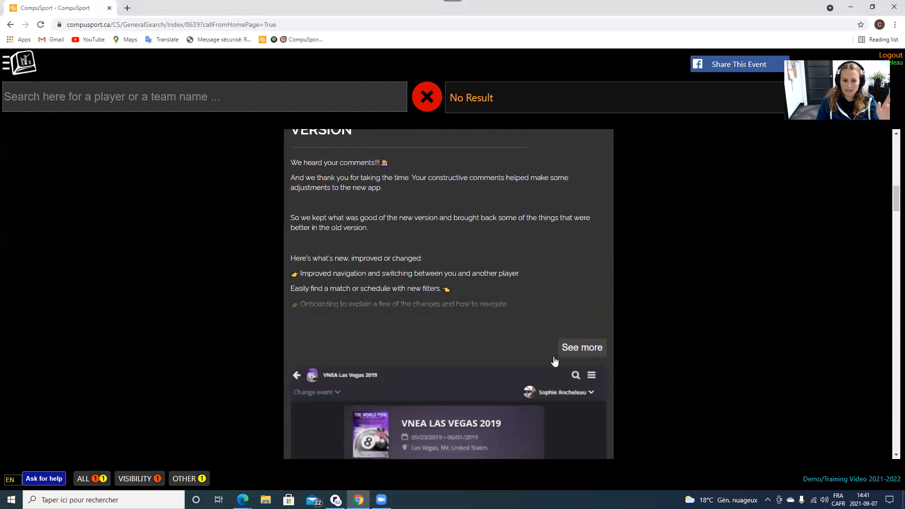
scroll(555, 361, up, 20)
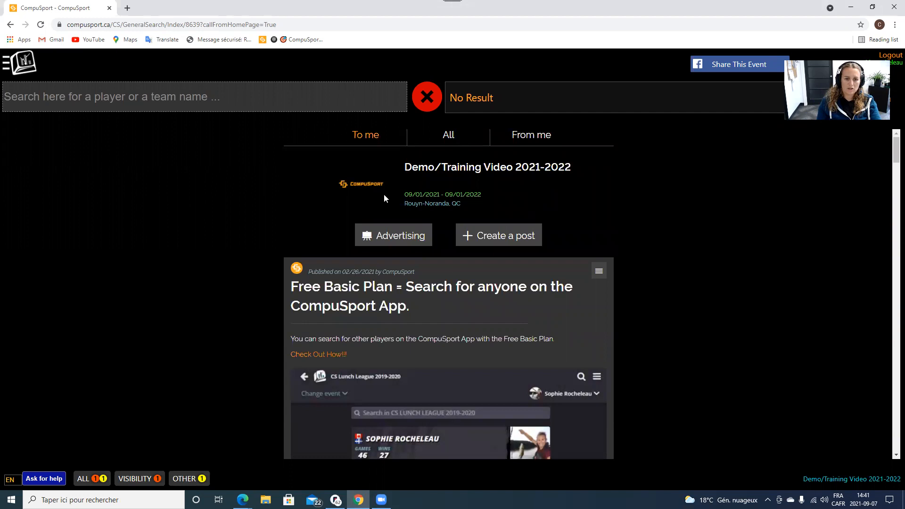
click(20, 64)
click(42, 117)
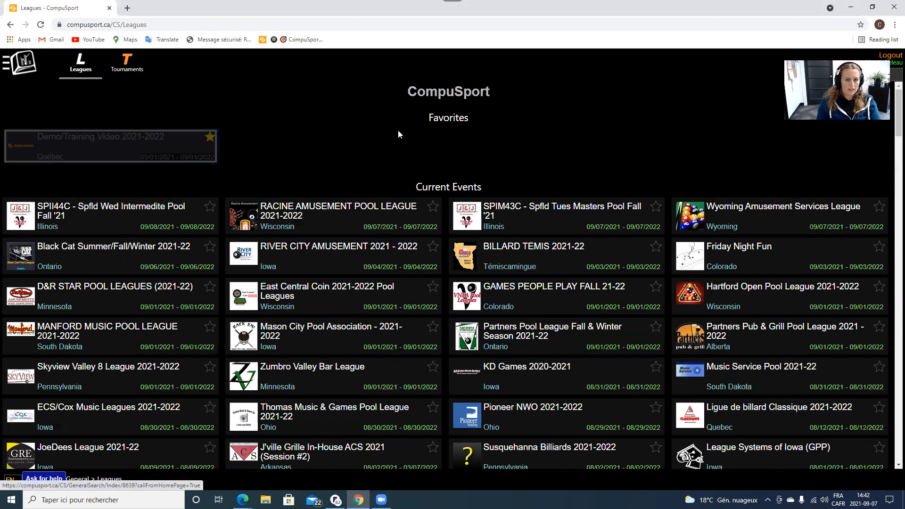
click(142, 152)
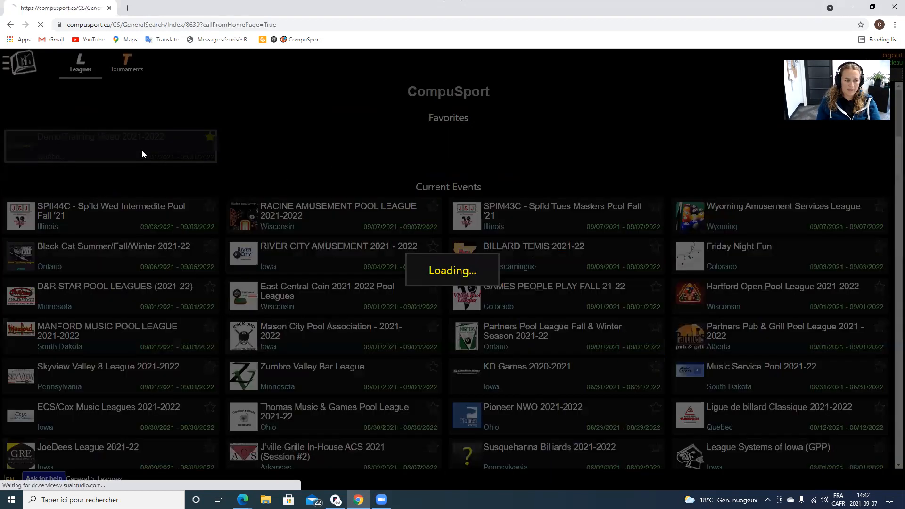
Open the Buildings | Bars | Rooms list under Manage > Locations | Surfaces.
click(21, 67)
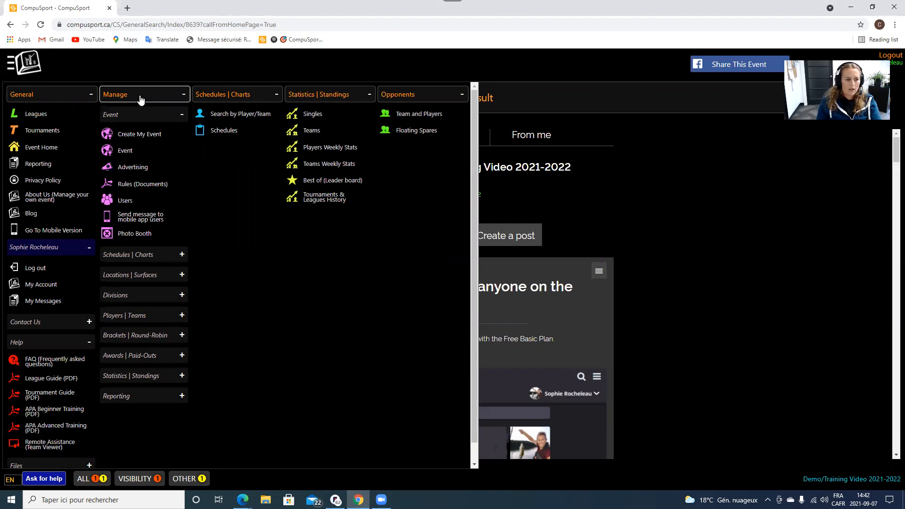
click(149, 277)
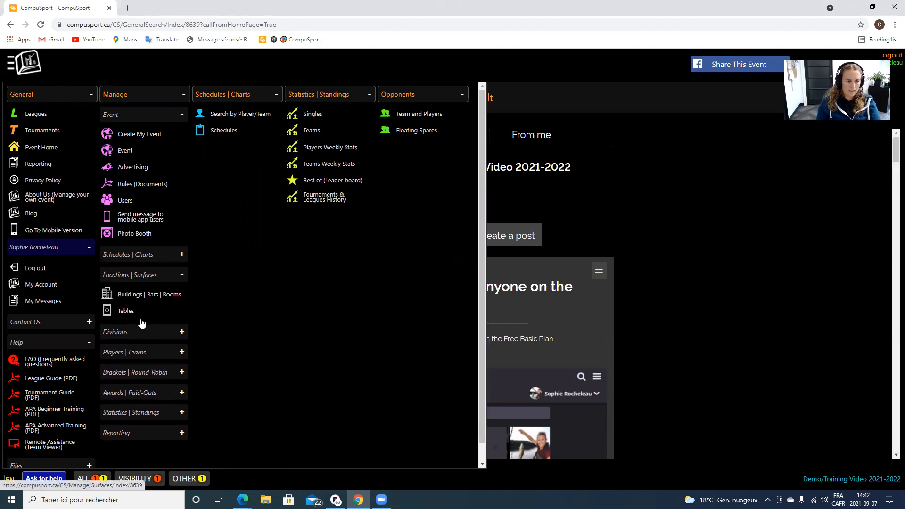
click(134, 296)
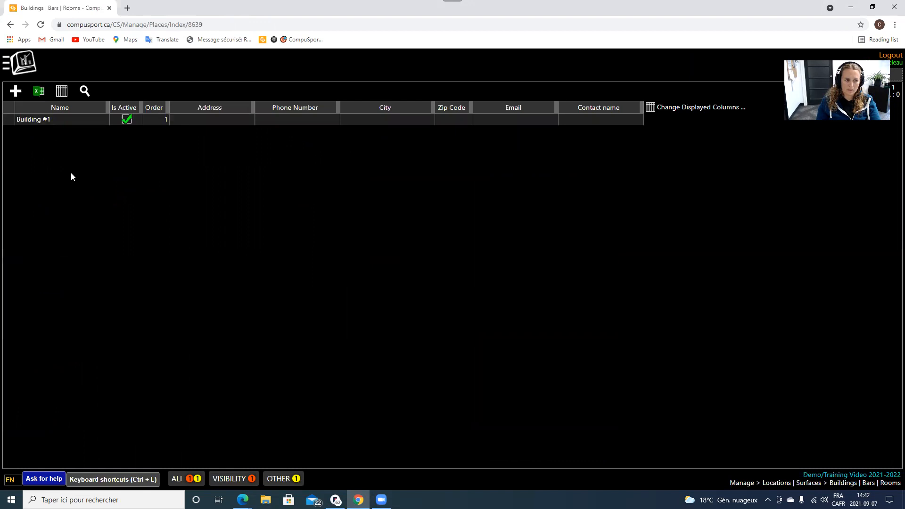
click(49, 121)
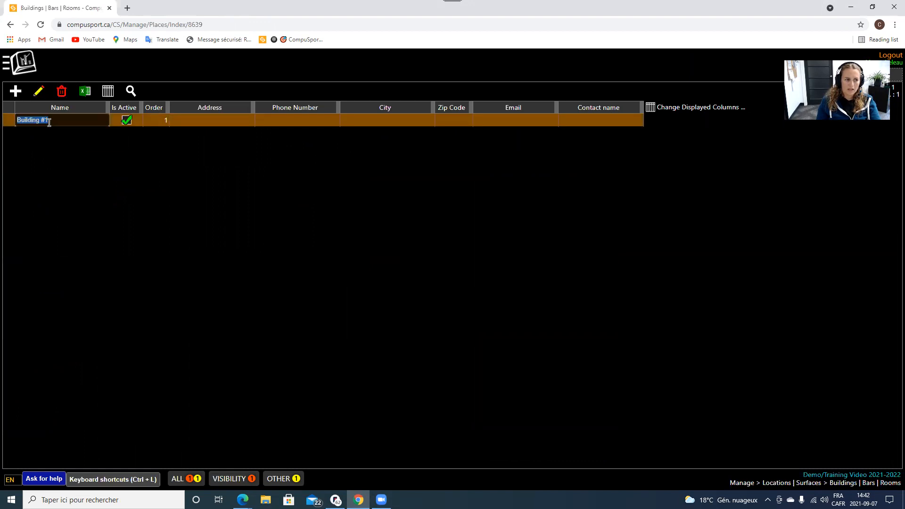
click(53, 176)
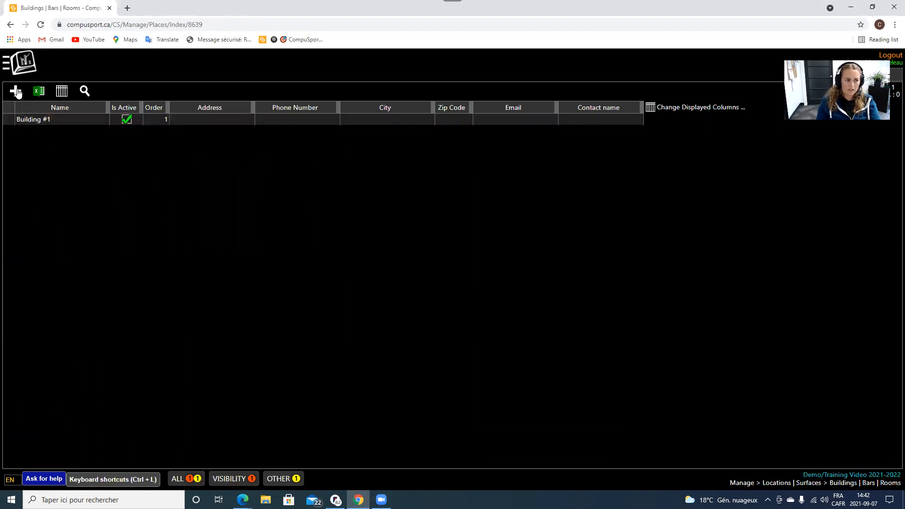
Add and save a building named Legion with 4 surfaces to add.
click(16, 93)
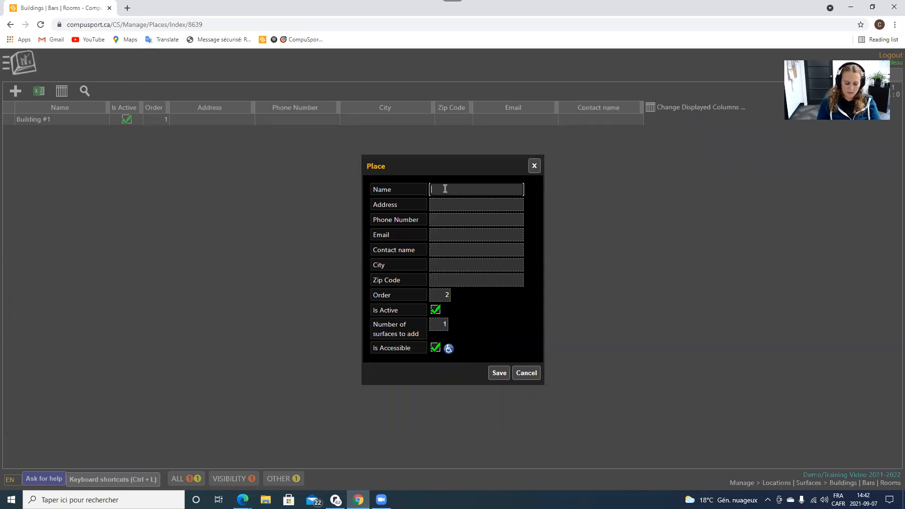
text(Legion)
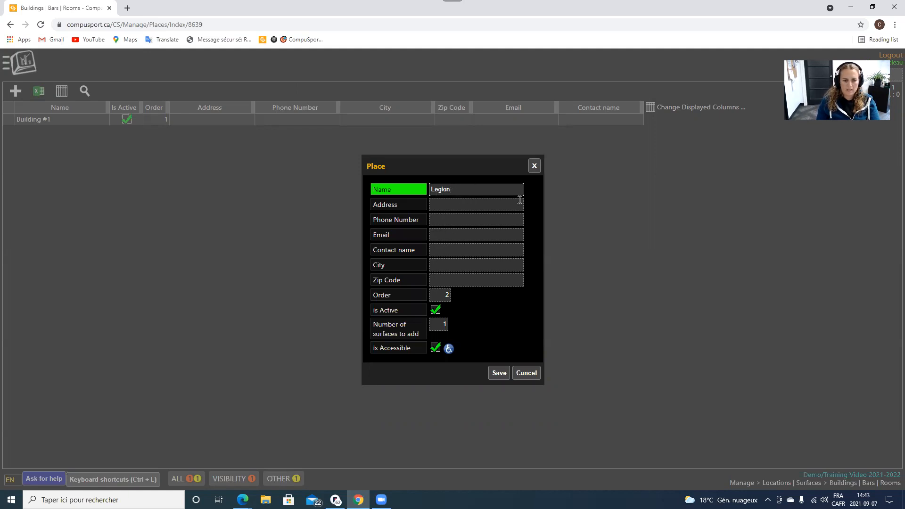
click(436, 325)
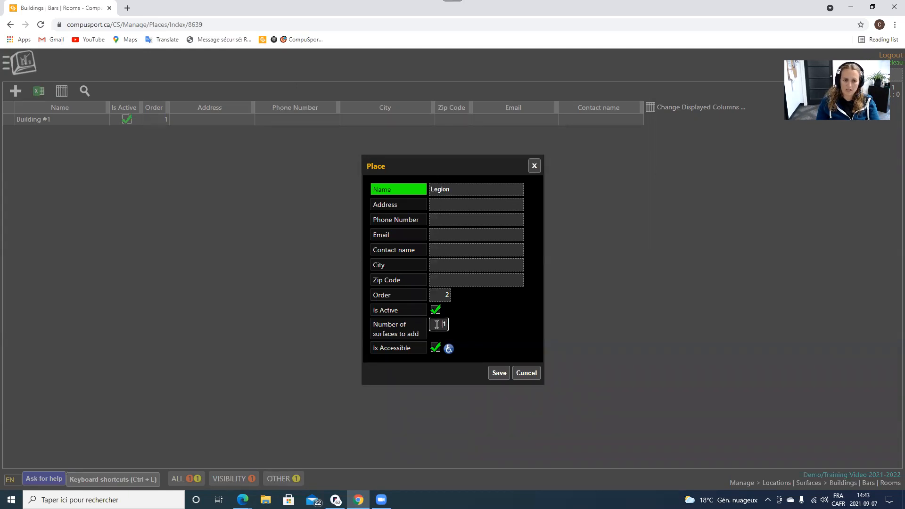
key(BackSpace)
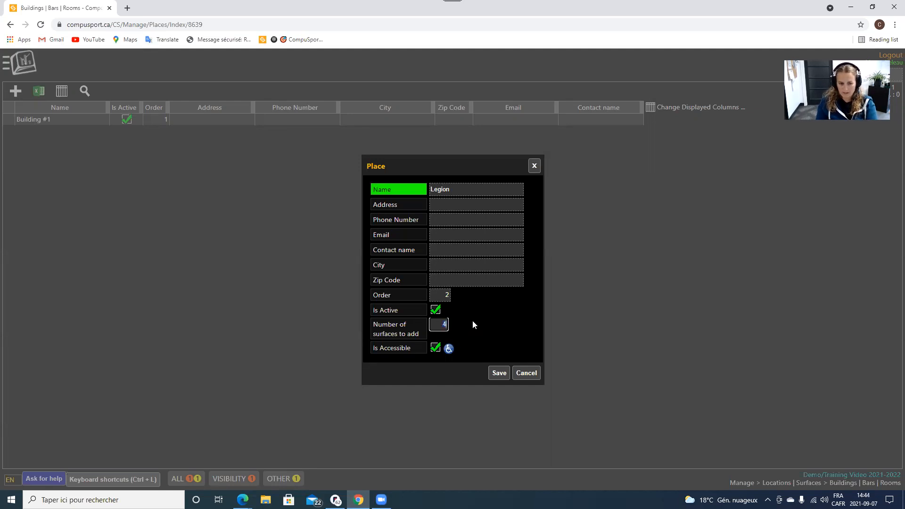
text(4)
click(497, 373)
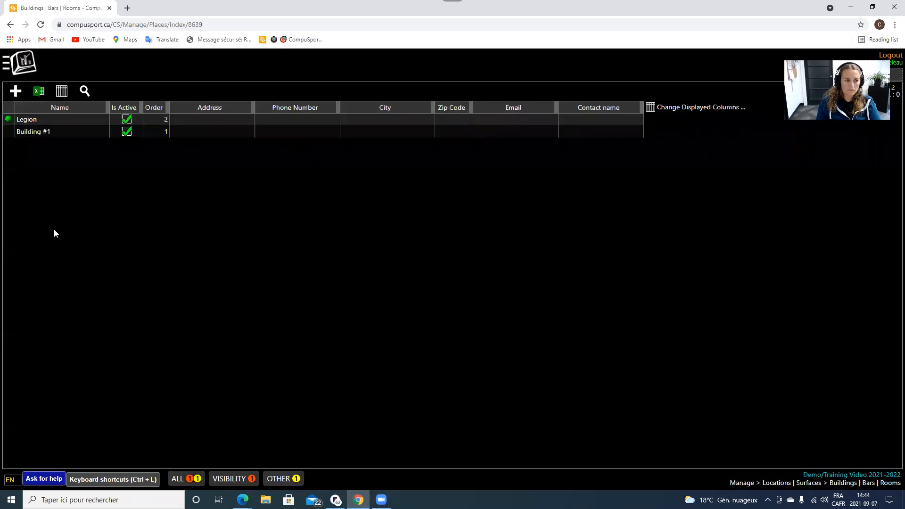
Add and save a building named Pub & Grill with 3 surfaces to add.
click(16, 91)
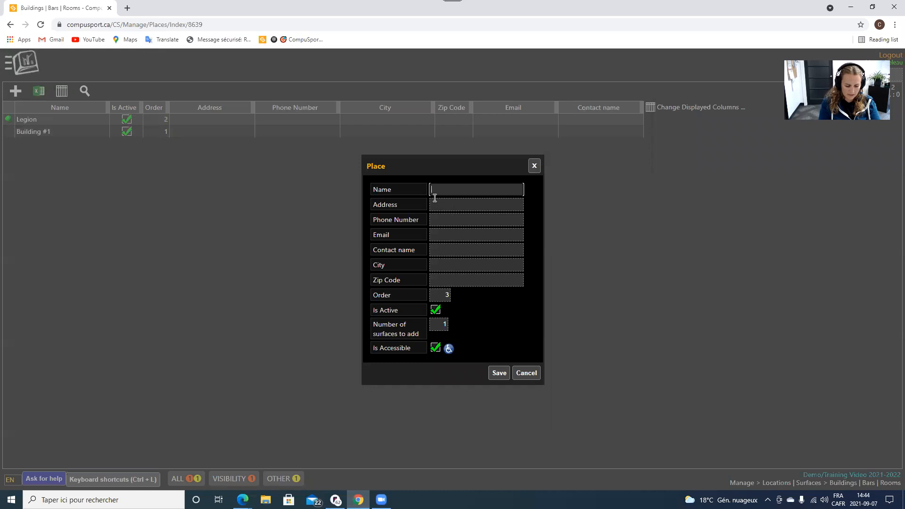
text(Pub &)
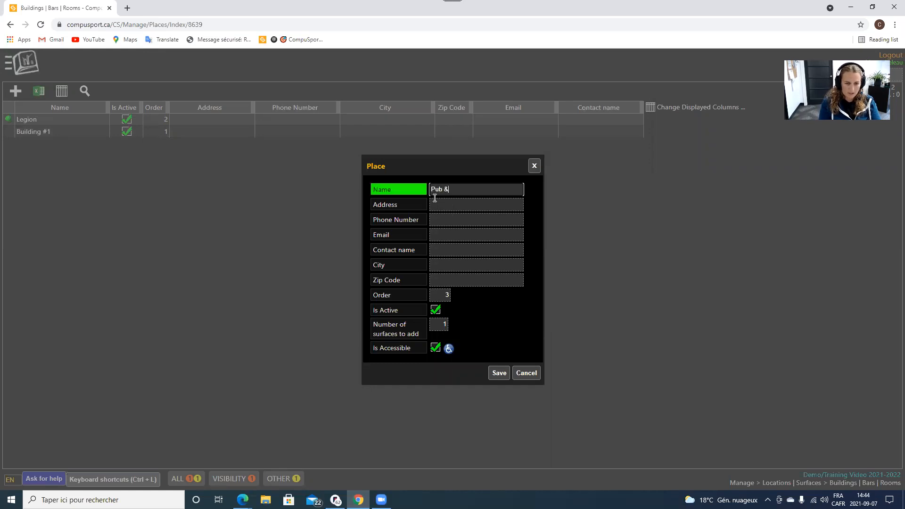
text( Grill)
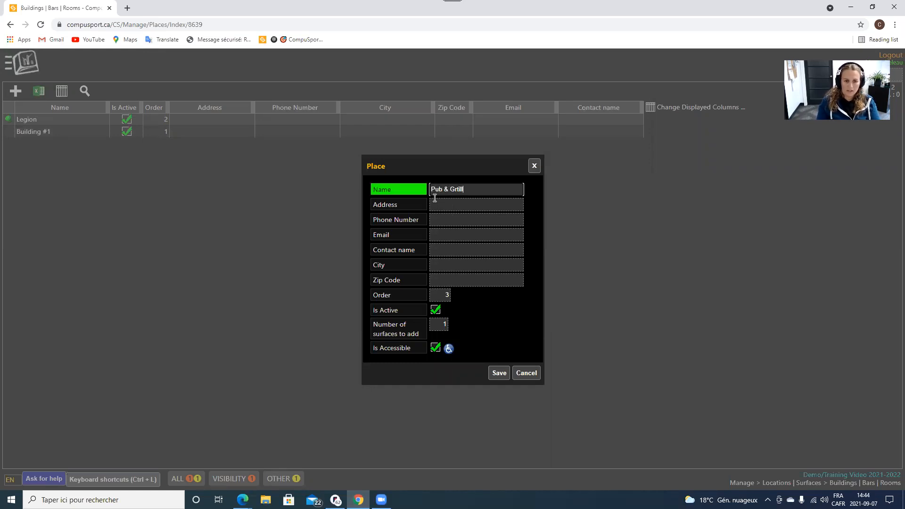
text(ill)
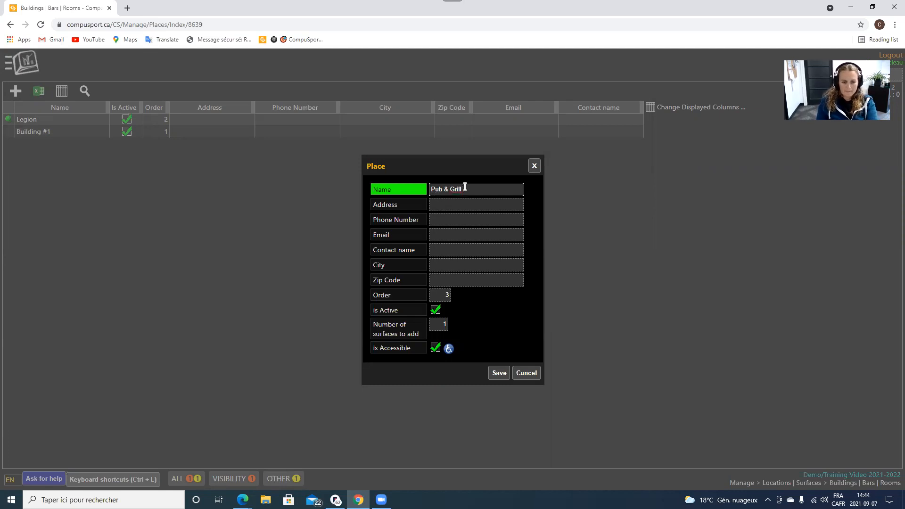
click(444, 325)
text(3)
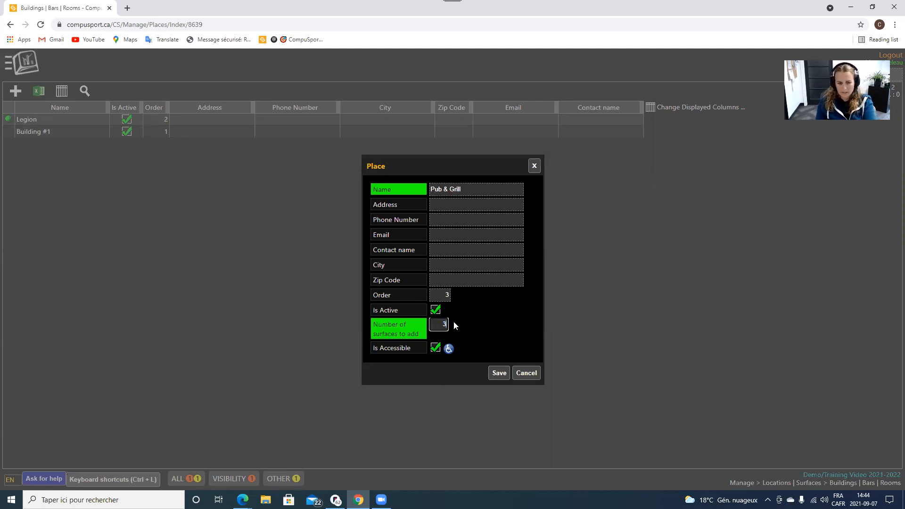
click(499, 372)
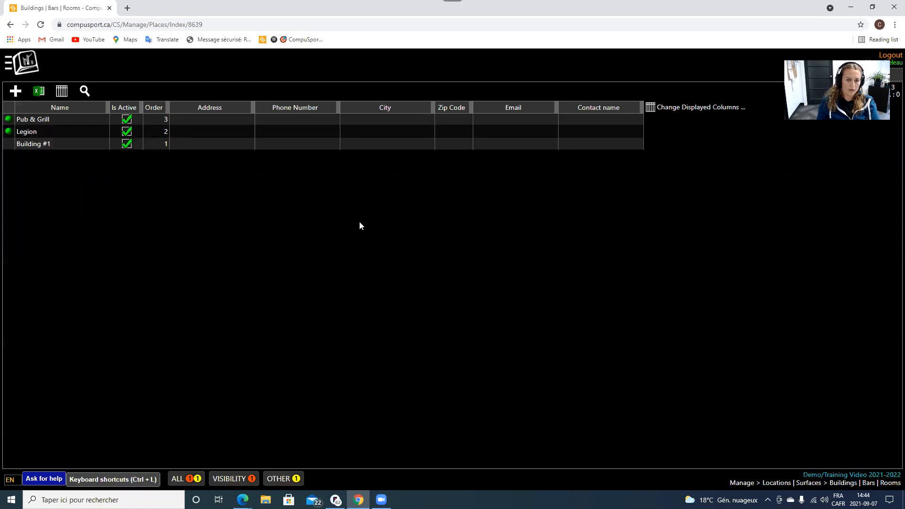
Drag Legion above Pub & Grill in the building order and save.
click(41, 120)
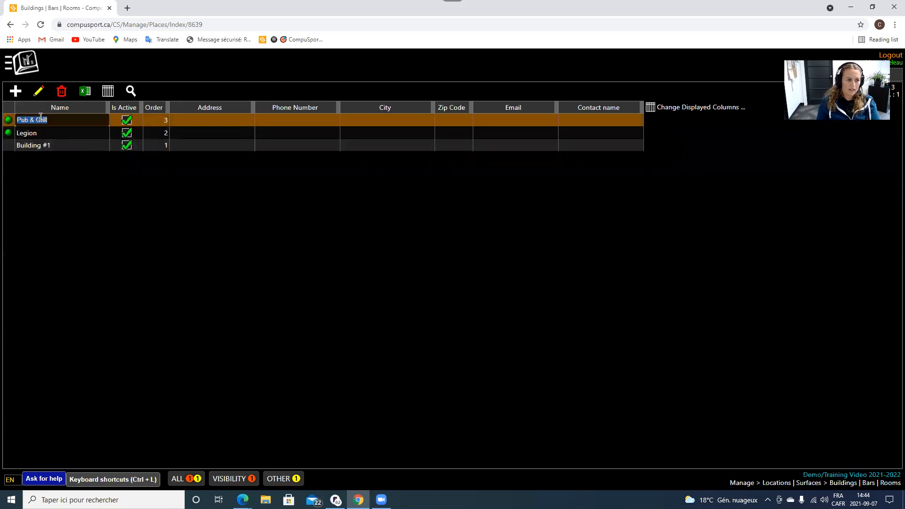
click(35, 90)
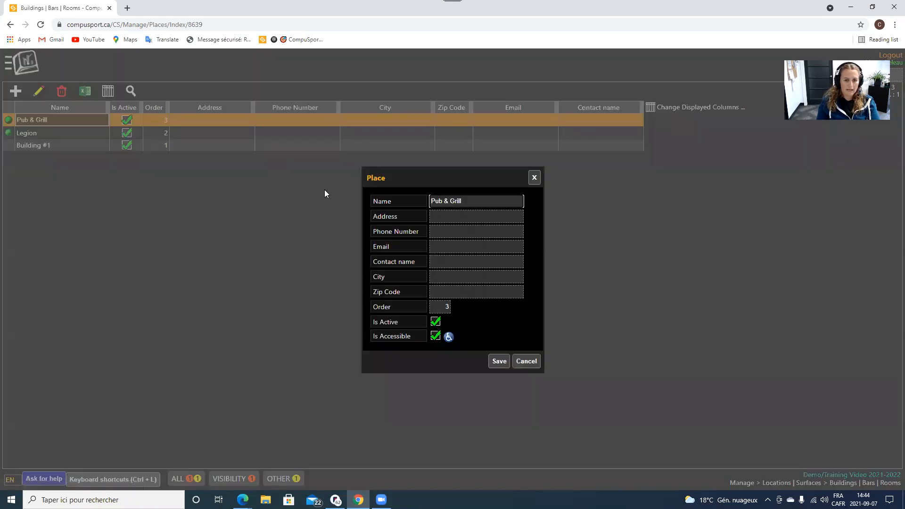
click(525, 363)
mouse_move(52, 131)
mouse_down()
mouse_move(49, 115)
mouse_move(59, 142)
mouse_move(55, 118)
mouse_up()
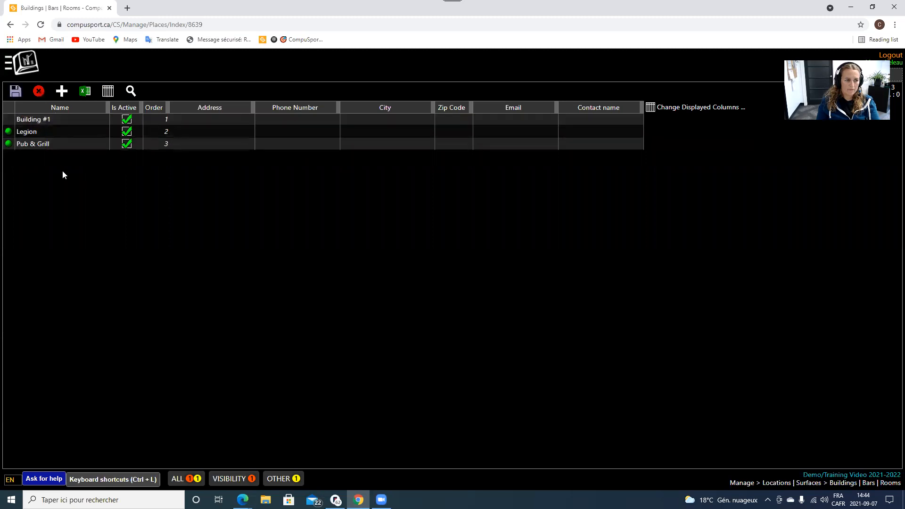
click(15, 91)
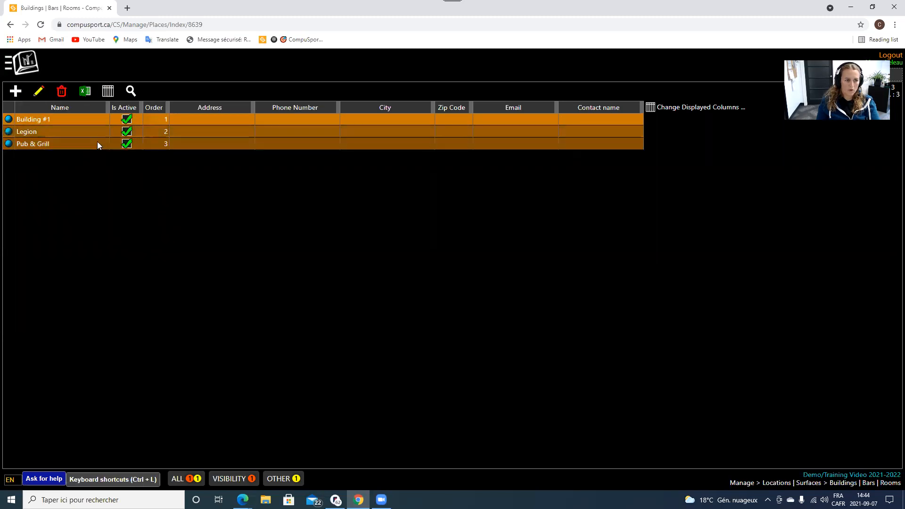
Start a new building entry, check its order value 4, then cancel it.
click(15, 91)
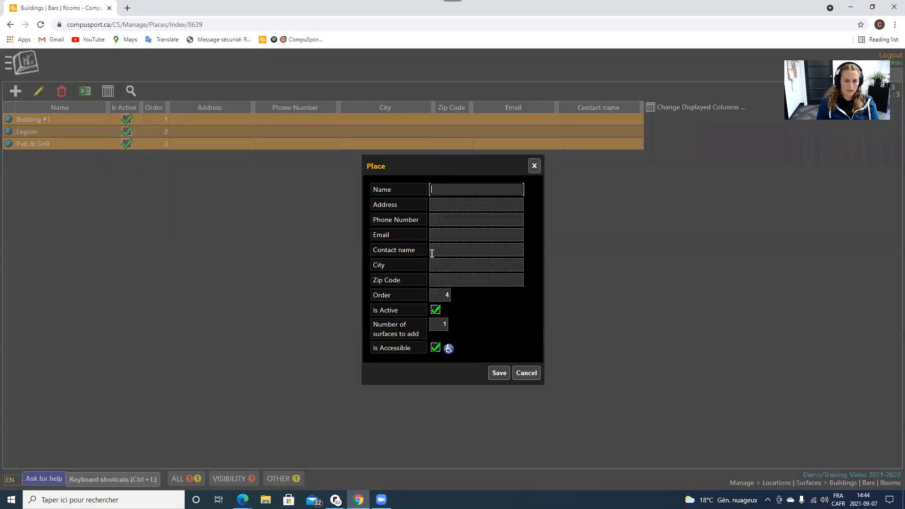
click(447, 295)
double_click(447, 296)
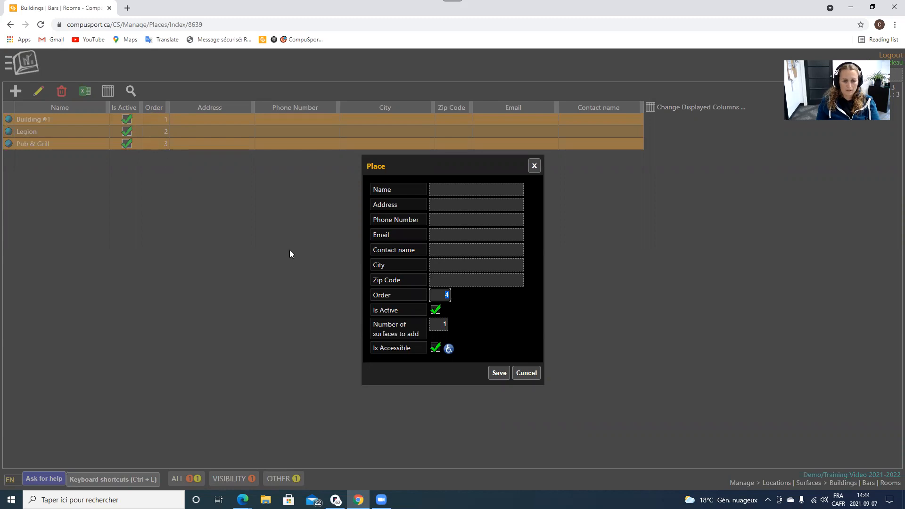
click(528, 373)
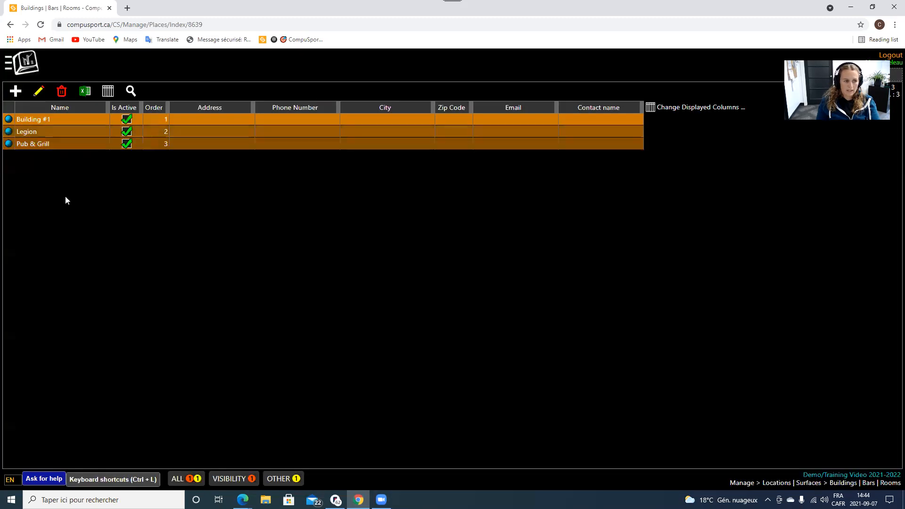
Move Pub & Grill to the top and save the order: Pub & Grill, Building #1, Legion.
drag(60, 141, 63, 118)
click(67, 108)
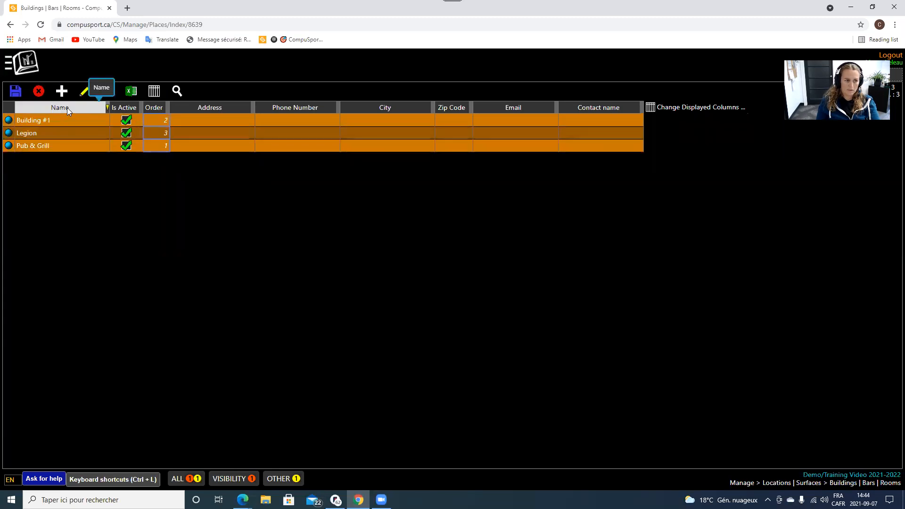
click(15, 91)
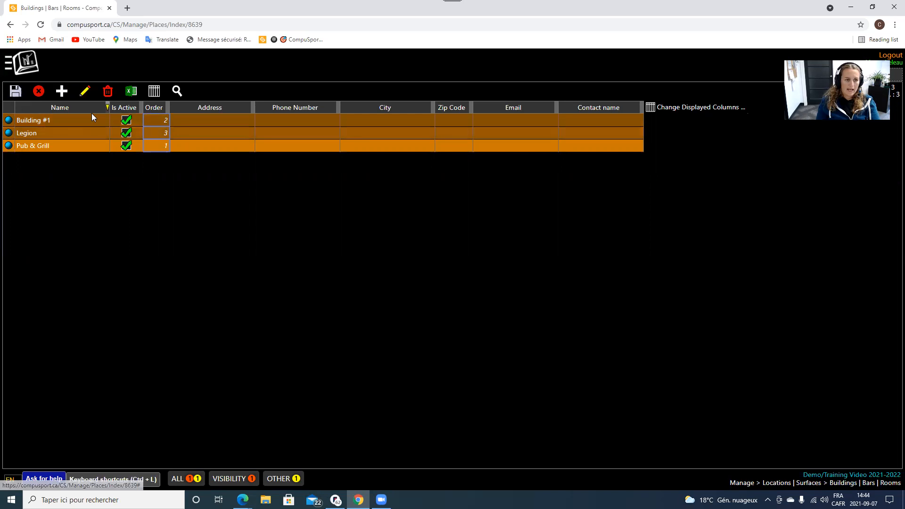
click(15, 91)
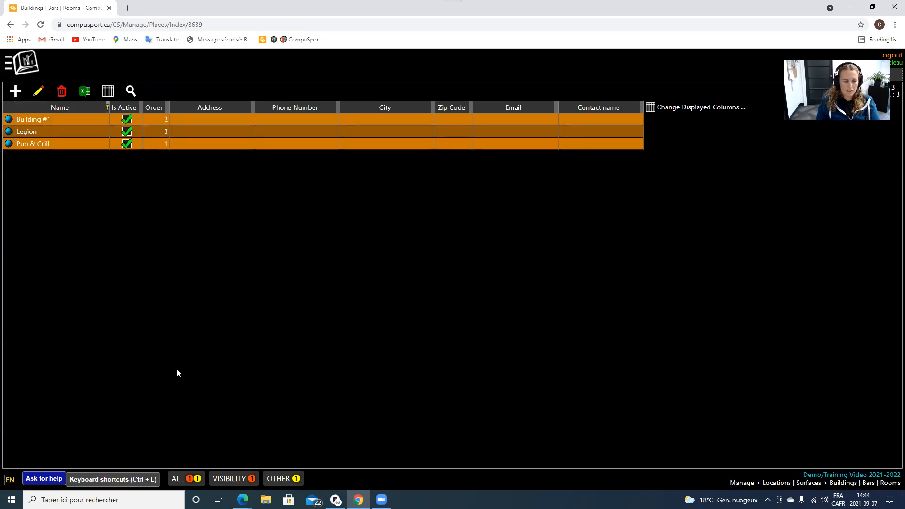
click(87, 201)
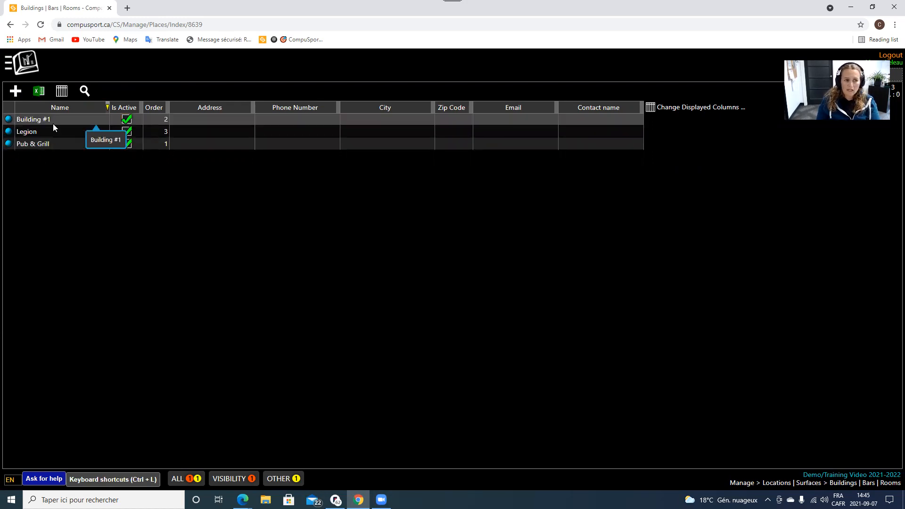
click(26, 62)
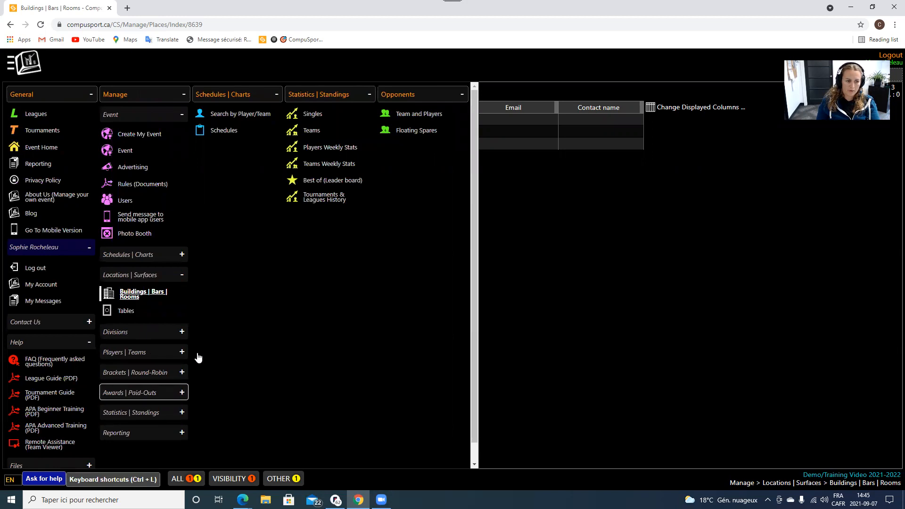
Close the navigation menu and open the buildings list's column display settings.
click(534, 277)
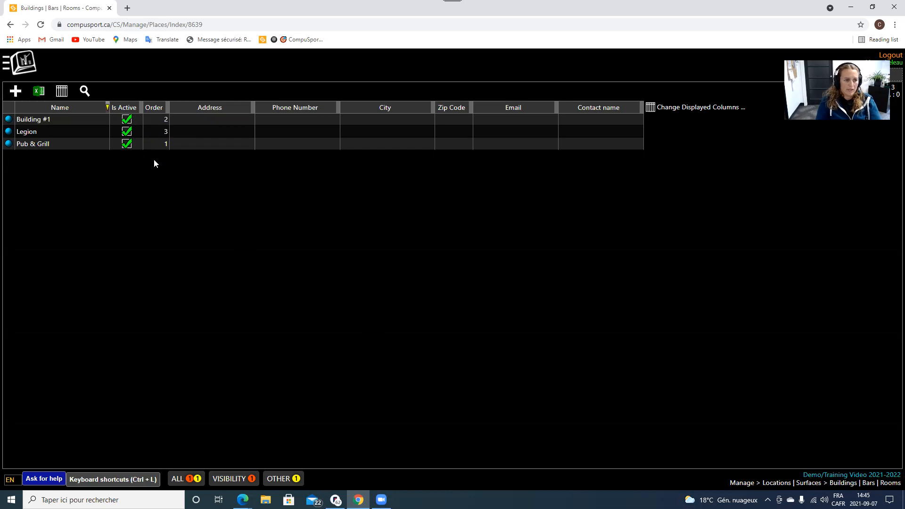
click(63, 93)
drag(419, 151, 375, 149)
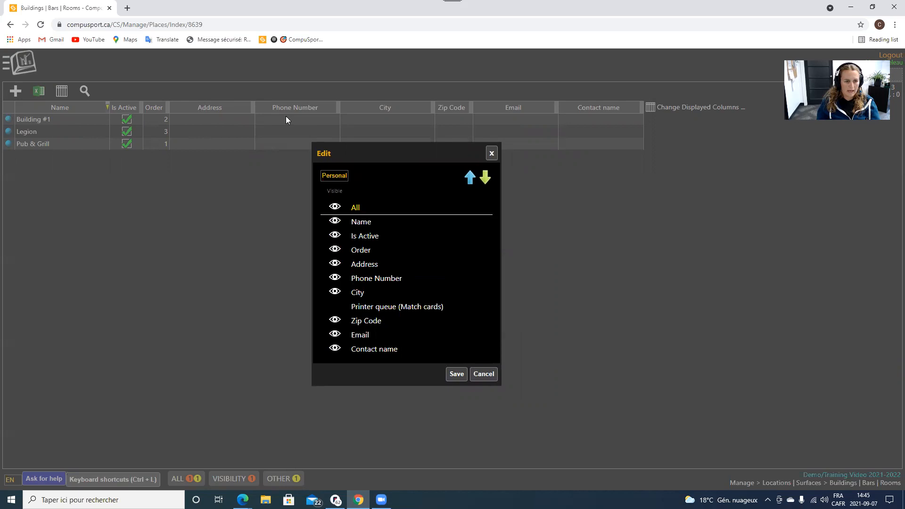
drag(346, 231, 371, 243)
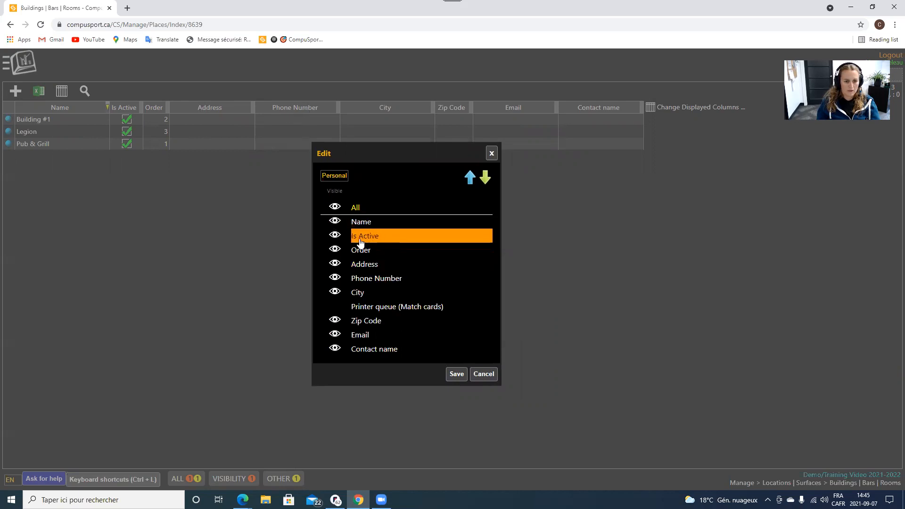
click(335, 321)
click(335, 321)
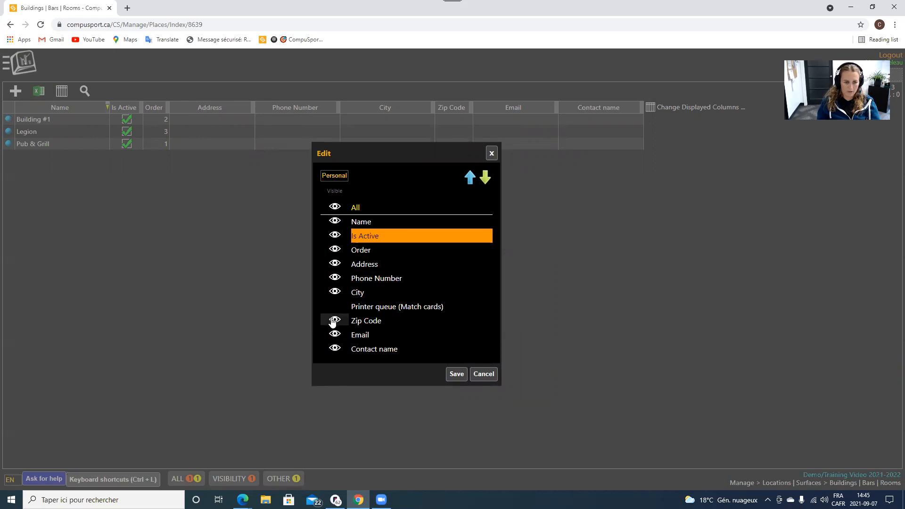
click(450, 374)
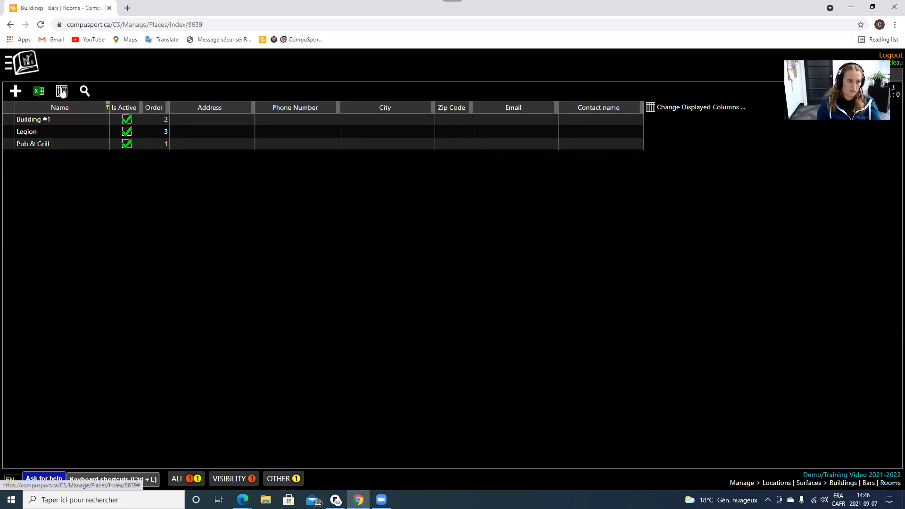
Show the per-column search row, filter Name by Legion, then clear the filter.
click(84, 92)
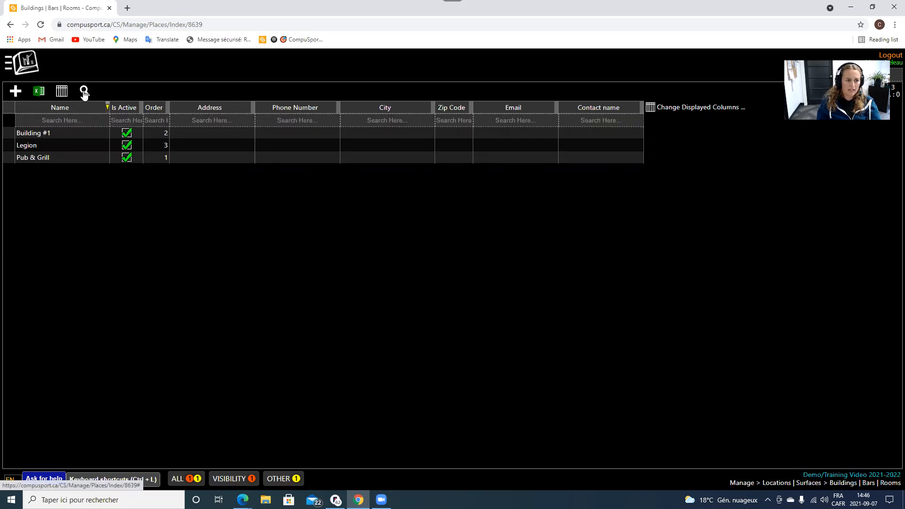
click(83, 93)
click(85, 92)
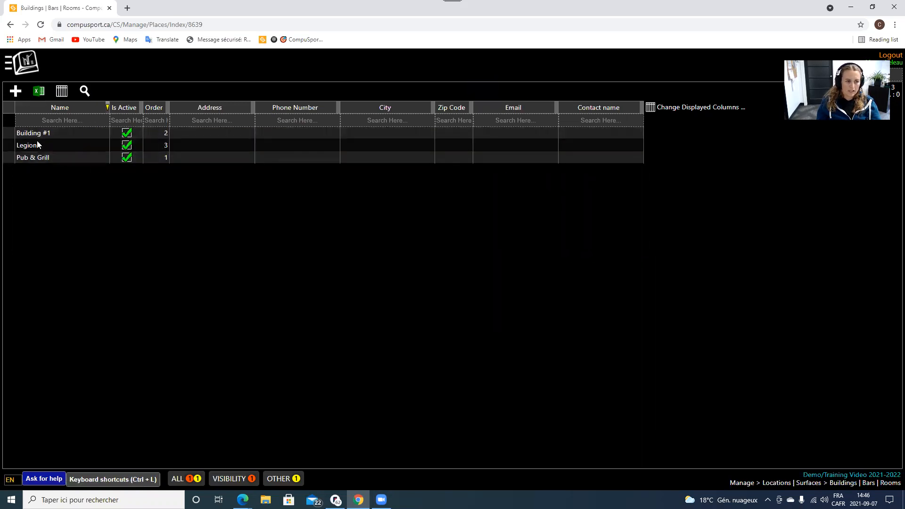
click(84, 92)
click(84, 92)
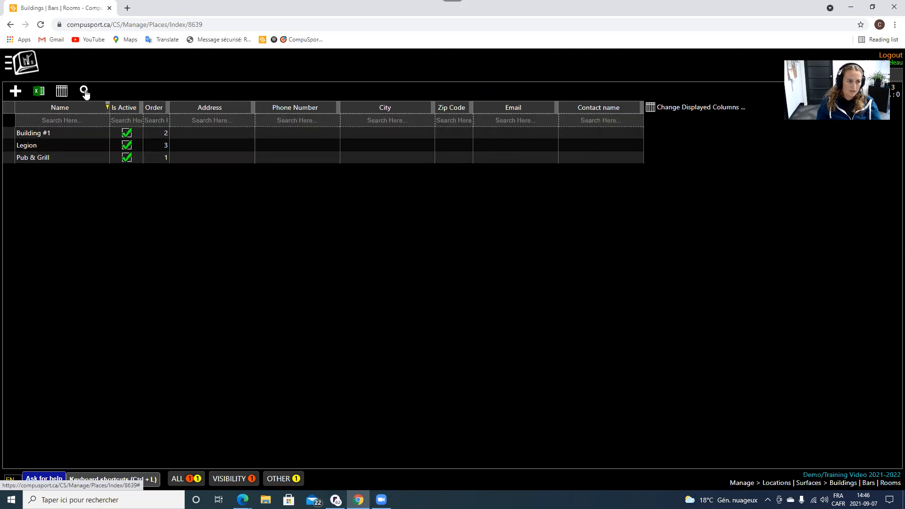
click(75, 119)
text(Legion)
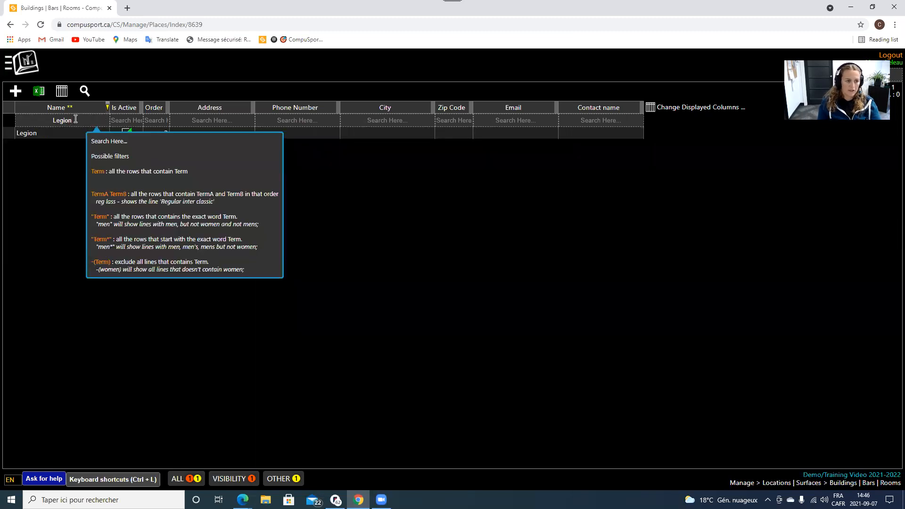
double_click(36, 120)
key(BackSpace)
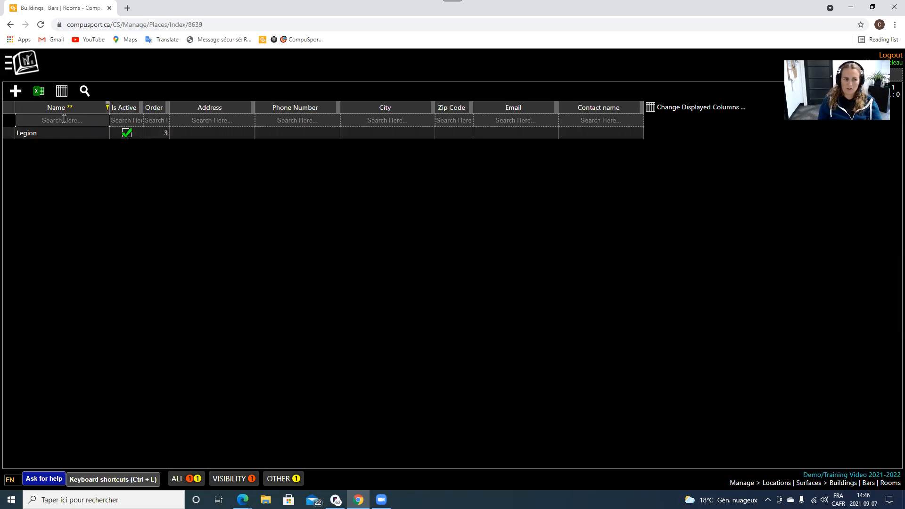
mouse_move(57, 123)
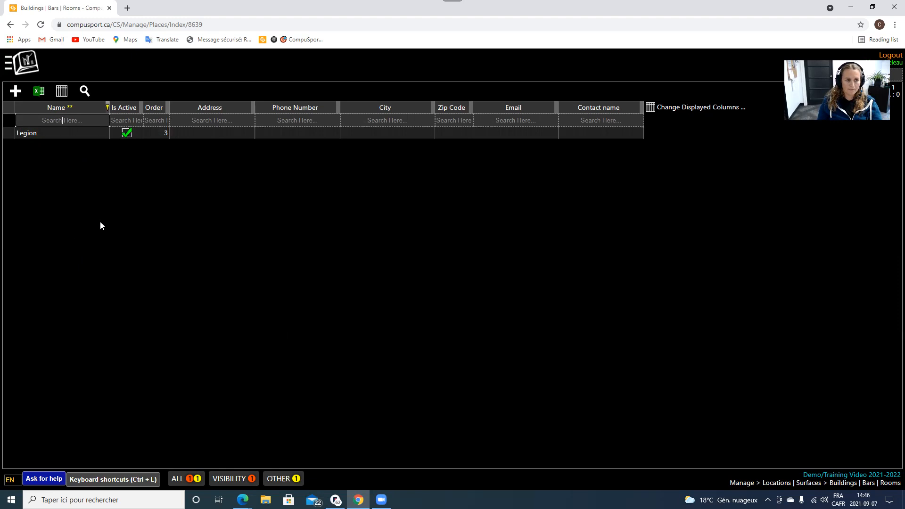
click(30, 69)
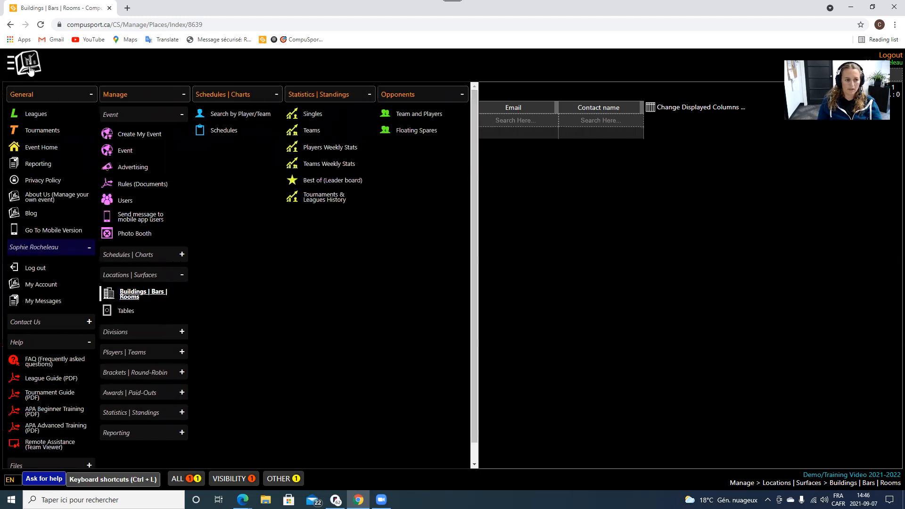
In the Tables list, delete the fourth Legion table.
click(130, 314)
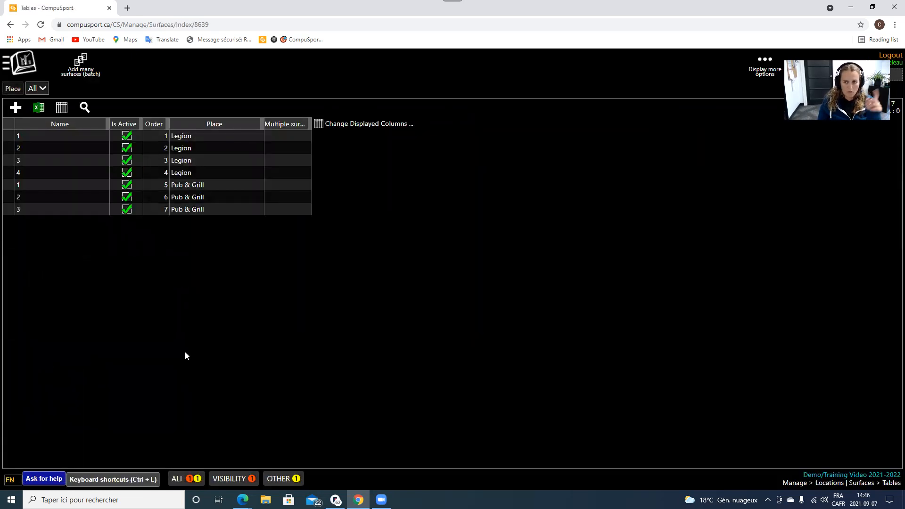
click(185, 172)
click(62, 110)
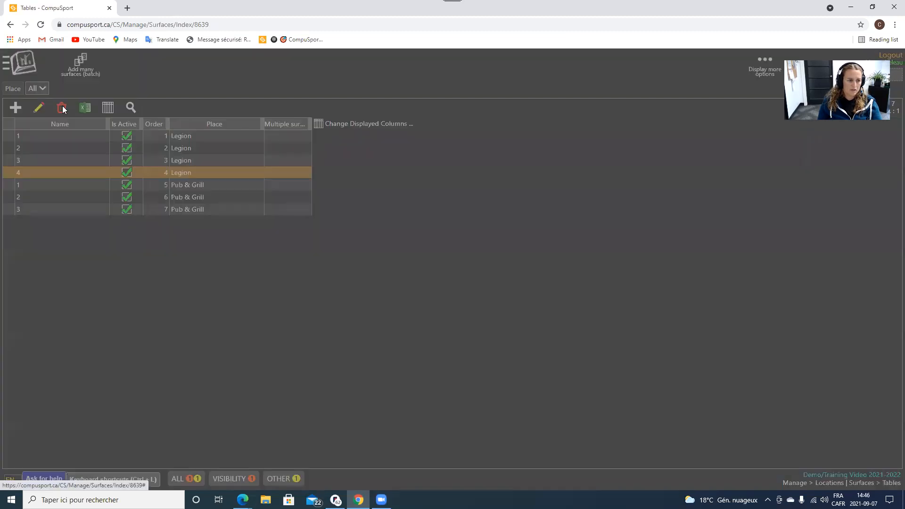
click(481, 295)
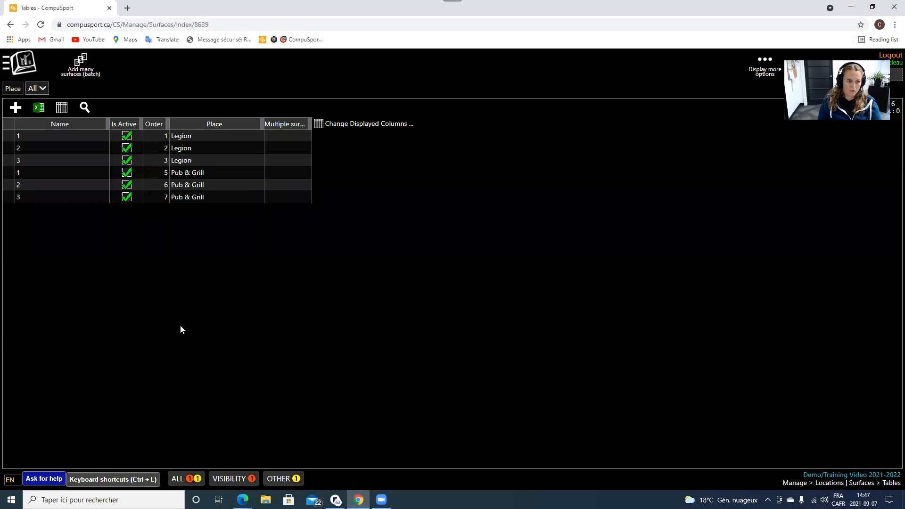
Rename the first Legion table to L1.
click(62, 161)
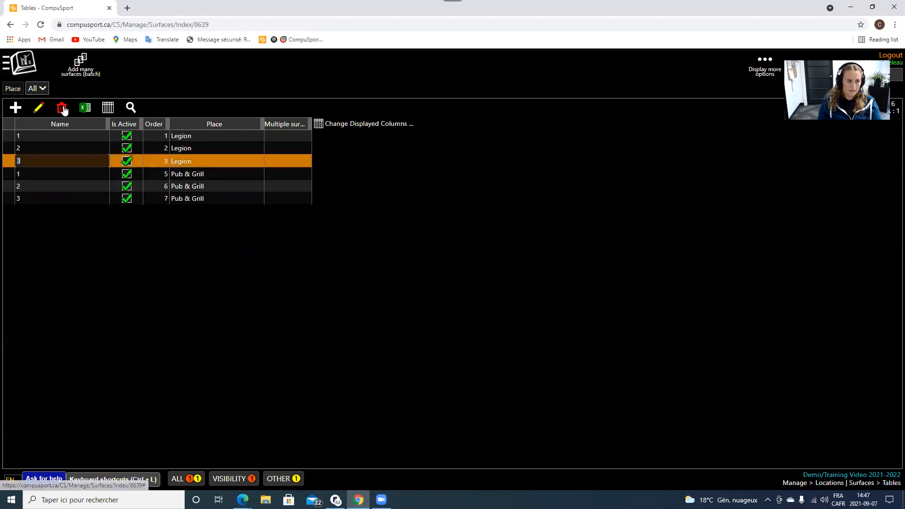
click(67, 240)
click(38, 147)
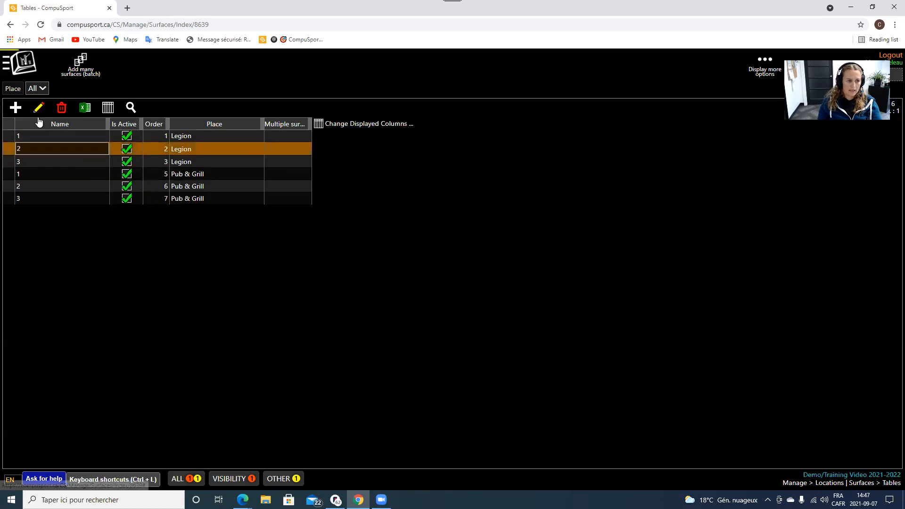
click(38, 108)
click(522, 340)
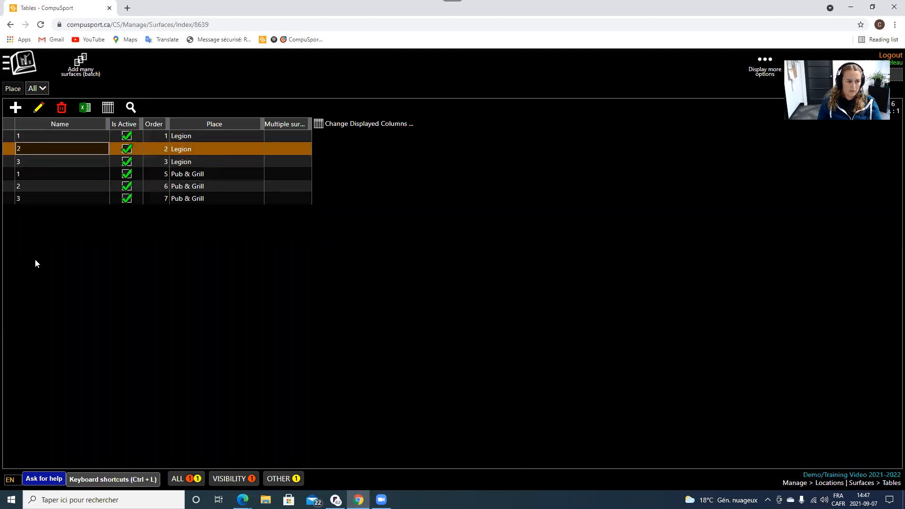
click(26, 138)
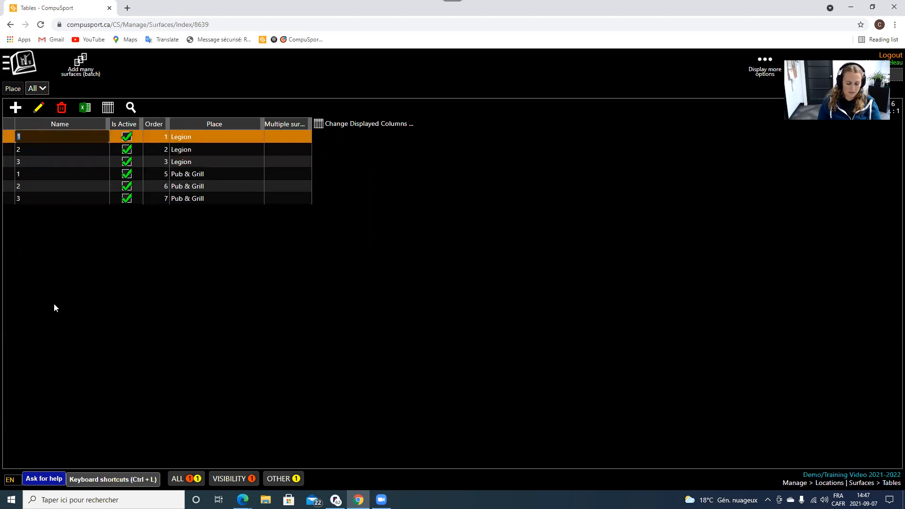
text(L1)
Rename the second Legion table to L2 and save both renamed tables.
click(25, 151)
text(L2)
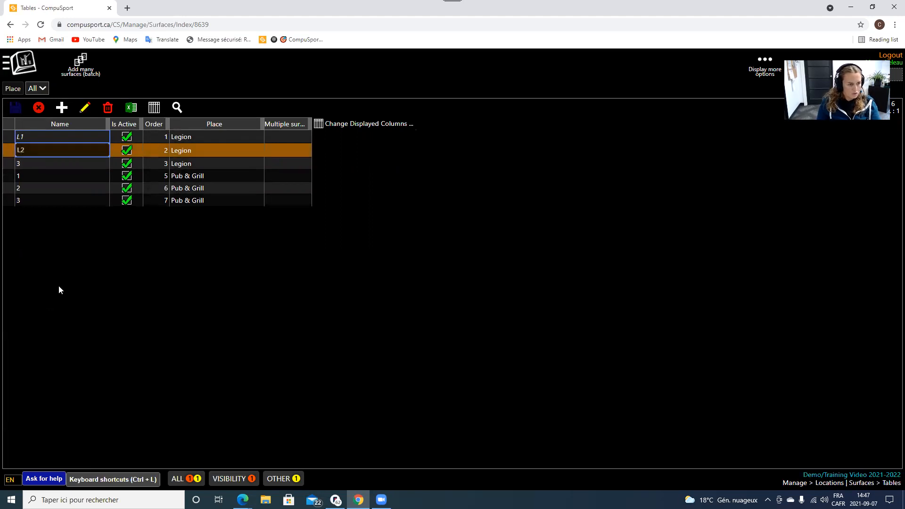
click(16, 107)
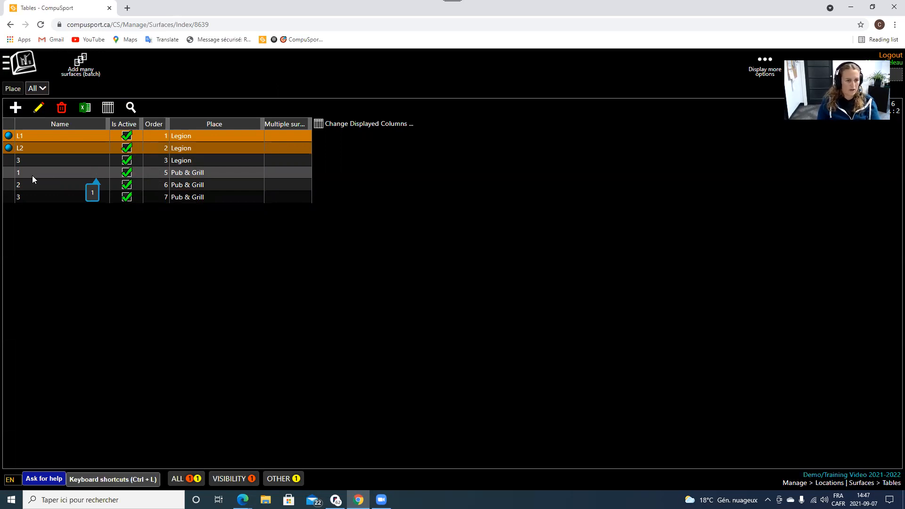
click(62, 286)
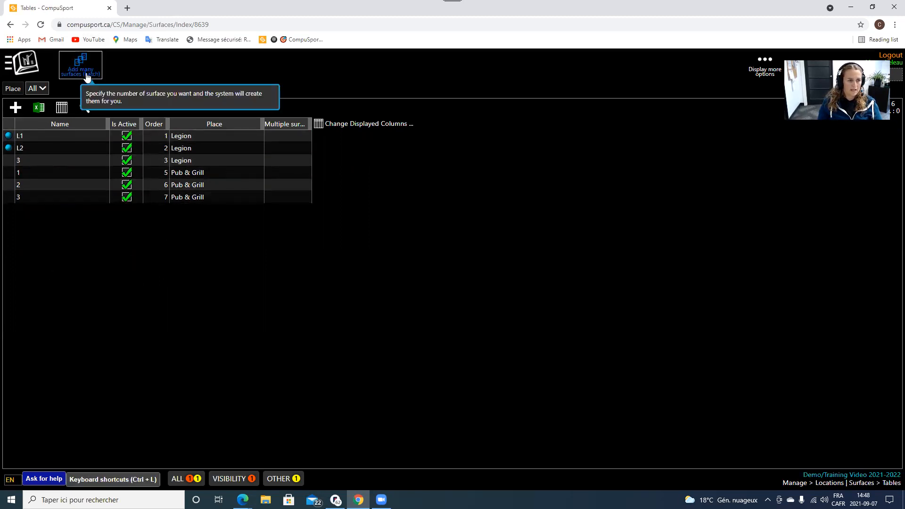
In the Manage menu, collapse Locations | Surfaces and expand Divisions.
click(16, 108)
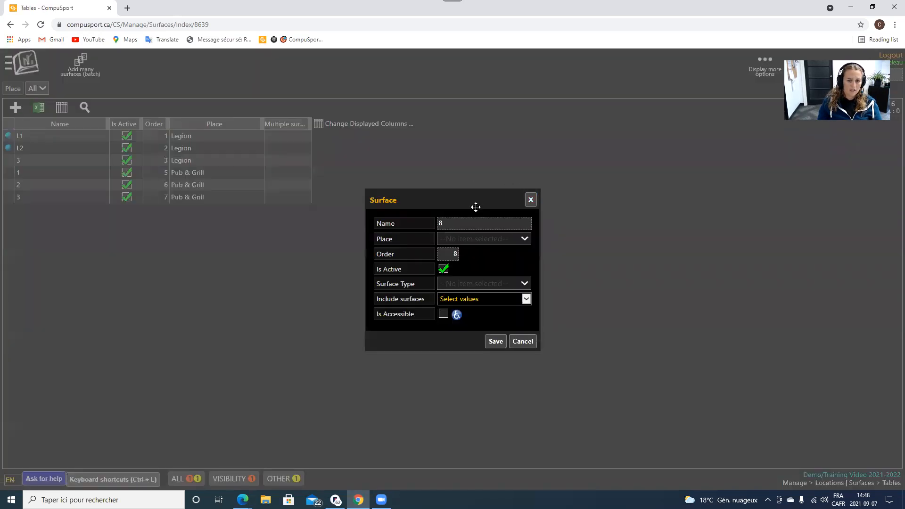
click(523, 338)
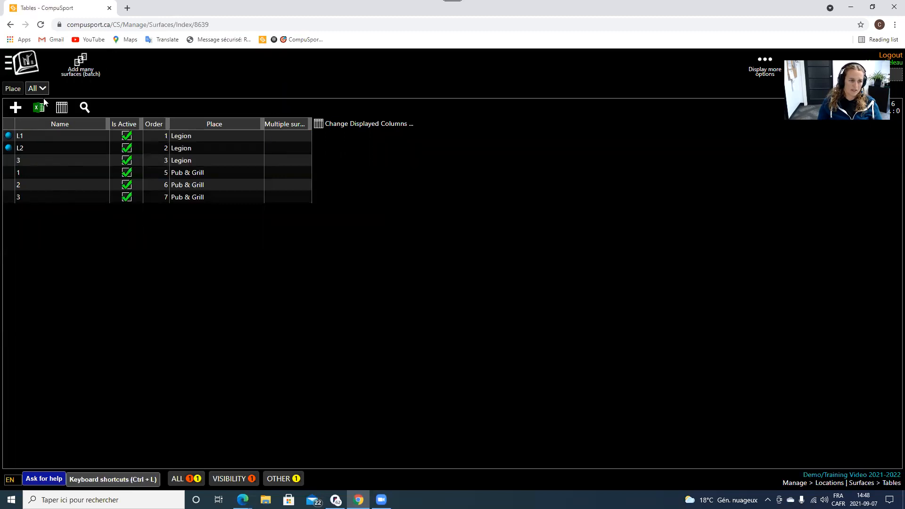
click(27, 70)
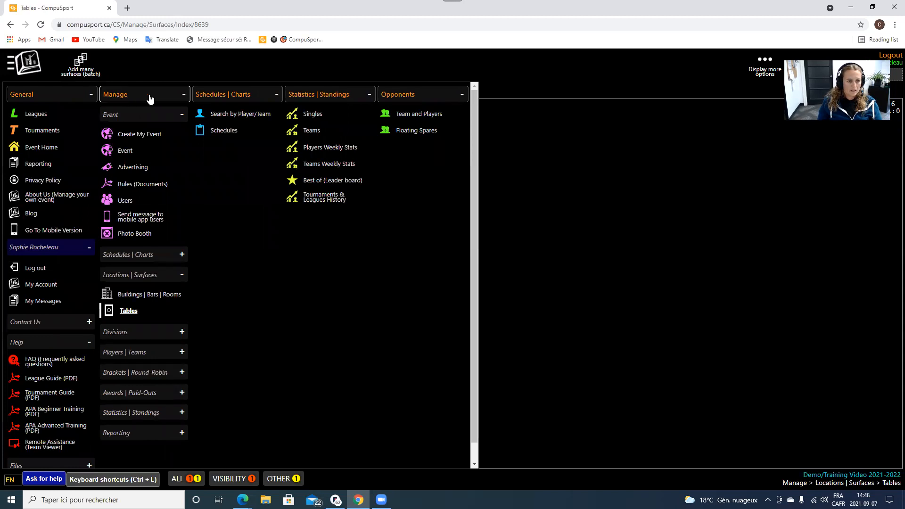
scroll(168, 263, down, 2)
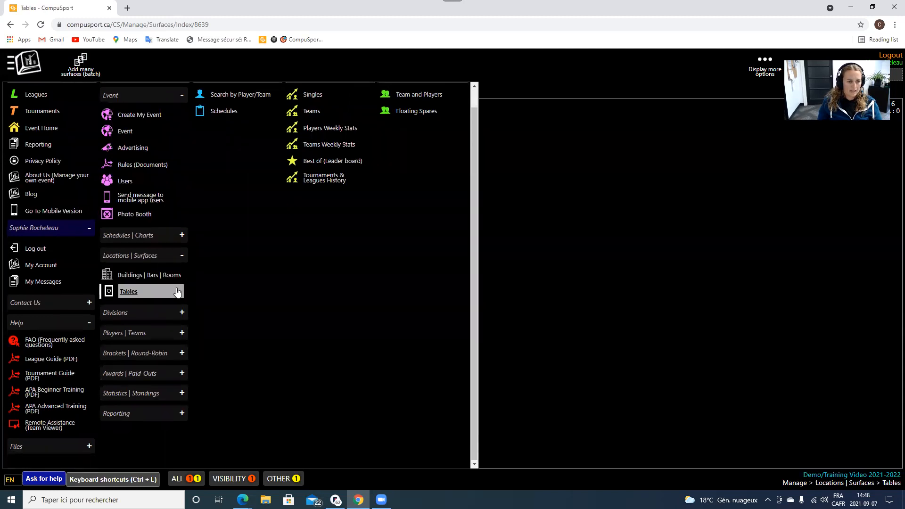
scroll(178, 289, up, 2)
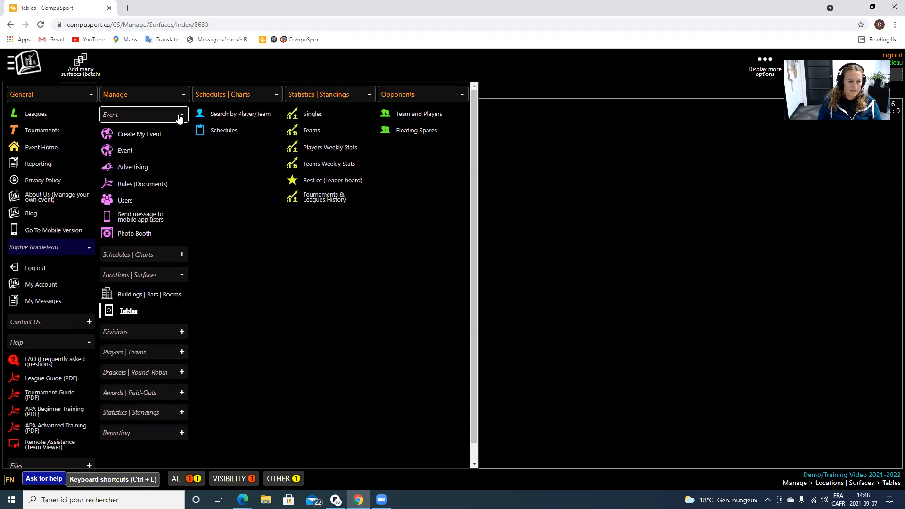
click(174, 277)
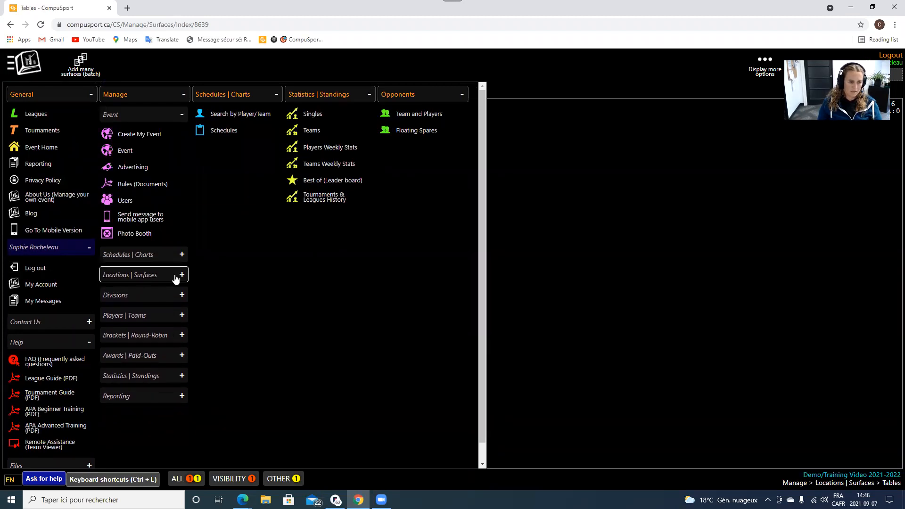
click(171, 302)
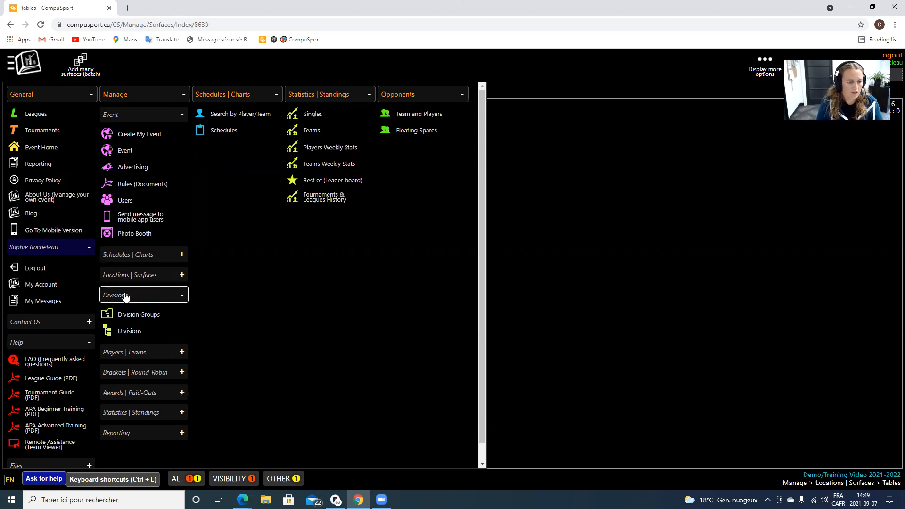
In Divisions, add and save Monday Fall League with a blue colour swatch, type Team.
click(132, 332)
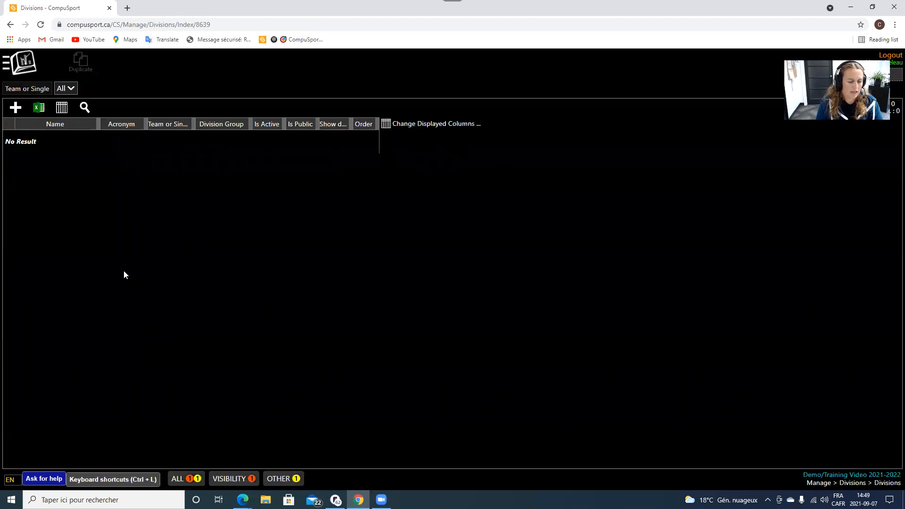
click(16, 110)
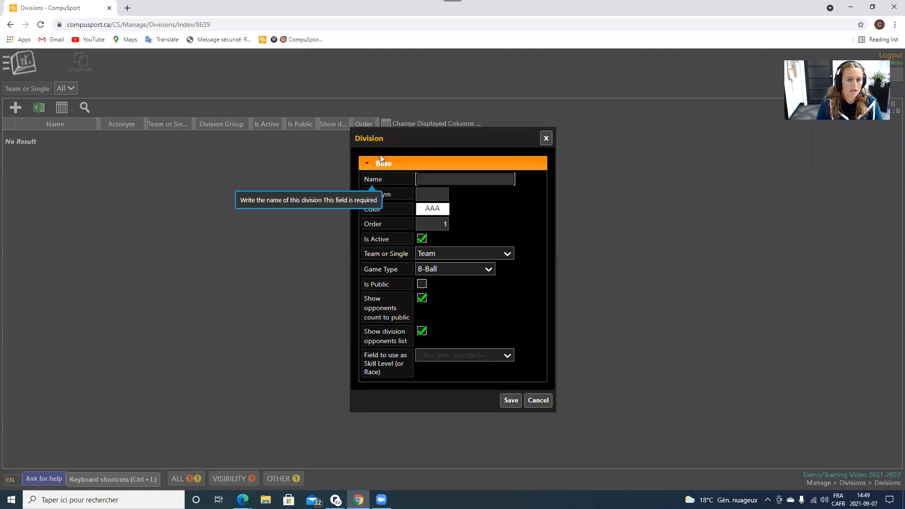
text(Monday Fall eagu)
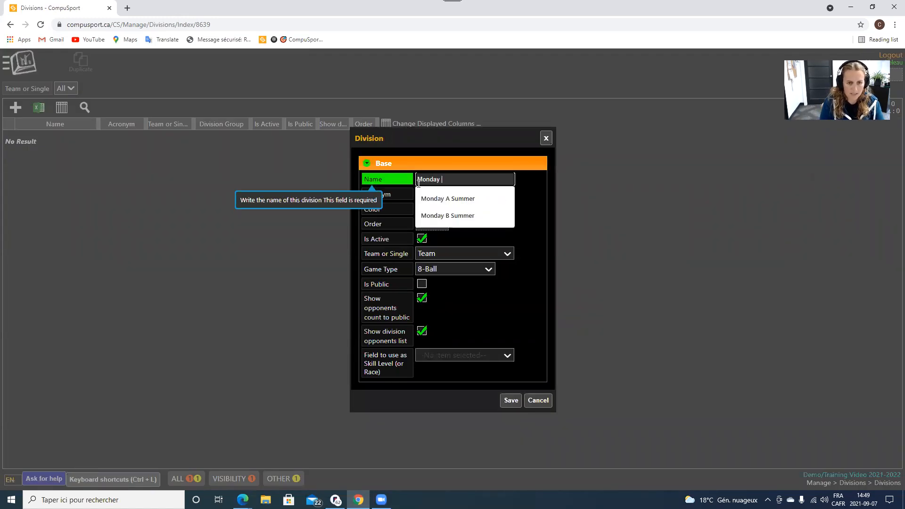
key(BackSpace)
key(BackSpace)
key(BackSpace)
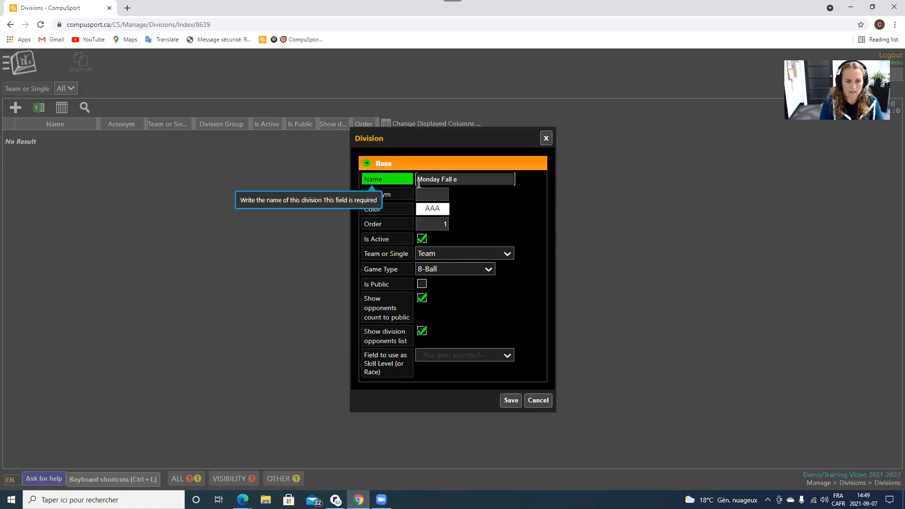
text(League)
click(447, 212)
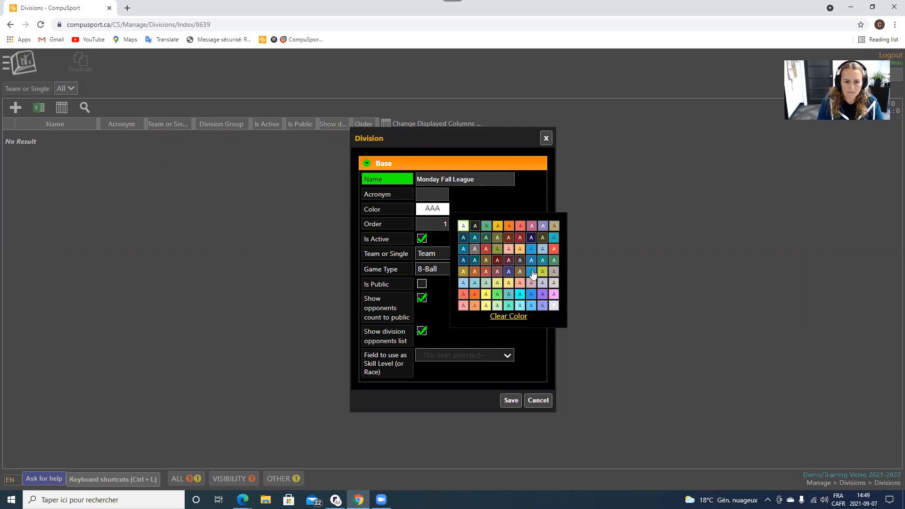
click(531, 272)
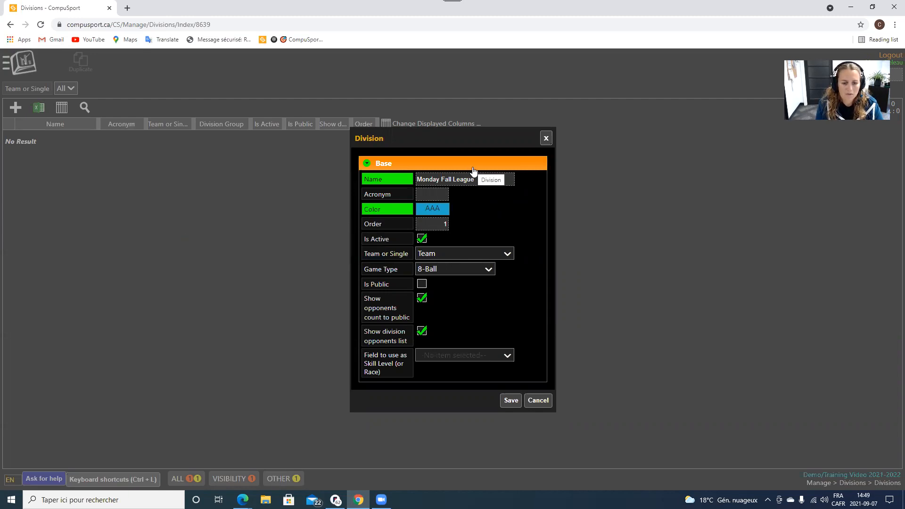
drag(467, 141, 330, 106)
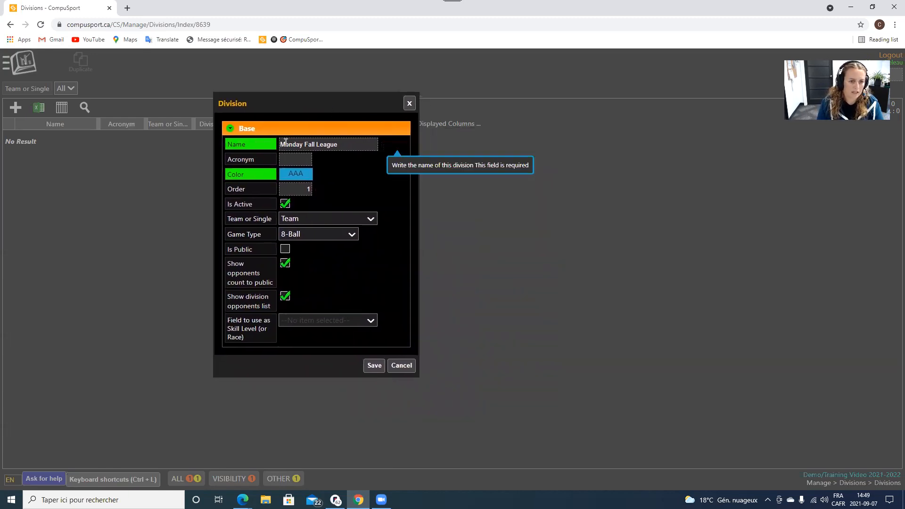
click(292, 221)
click(292, 221)
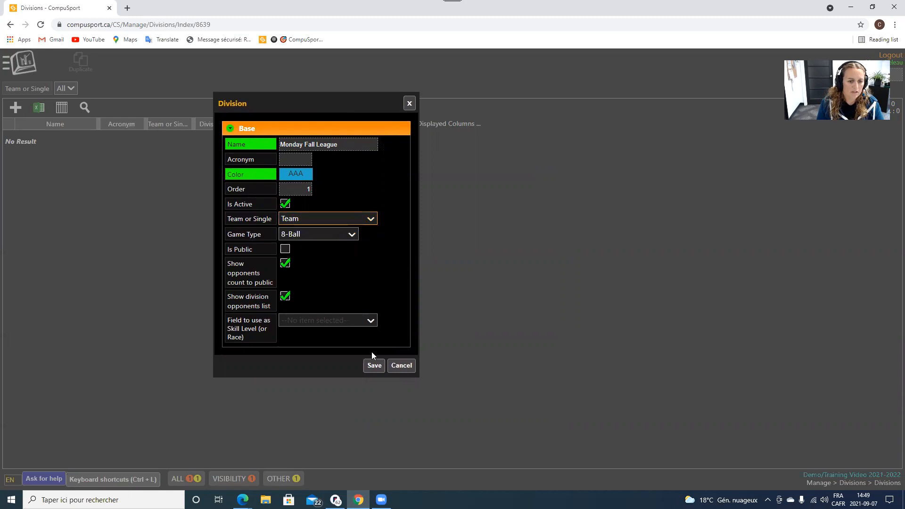
click(375, 369)
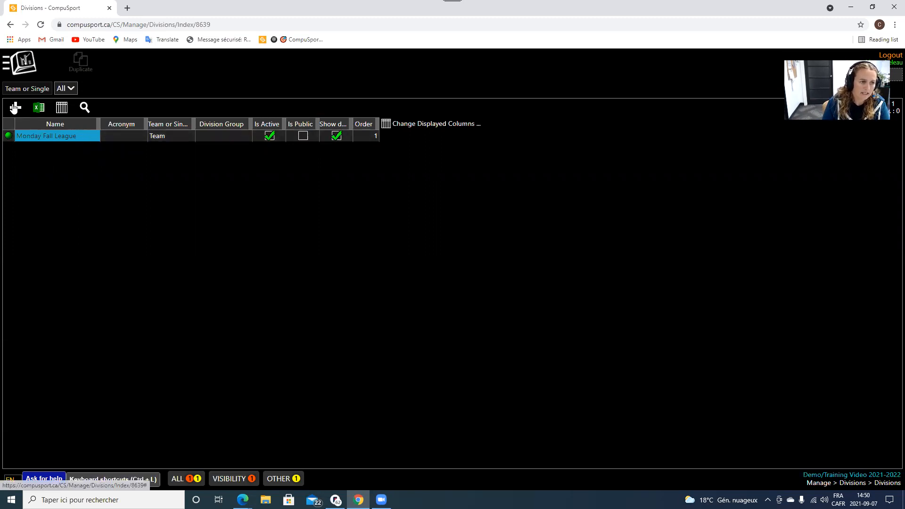
Add a new division named Wednesday Fall League with an orange colour and save it.
click(16, 107)
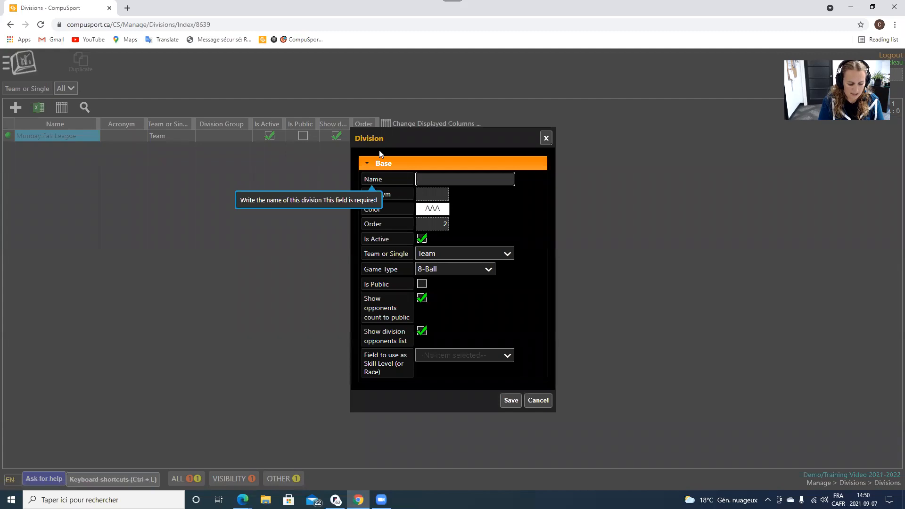
text(Wednesday)
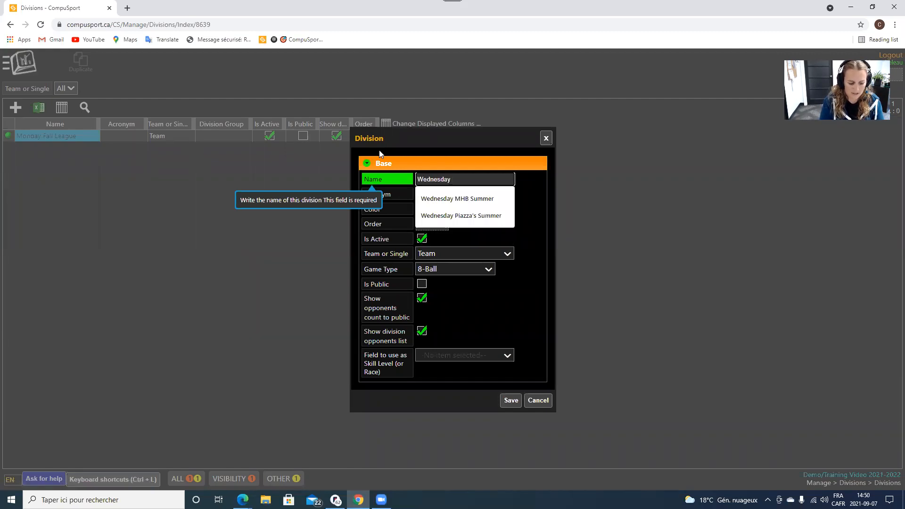
text( Fall League)
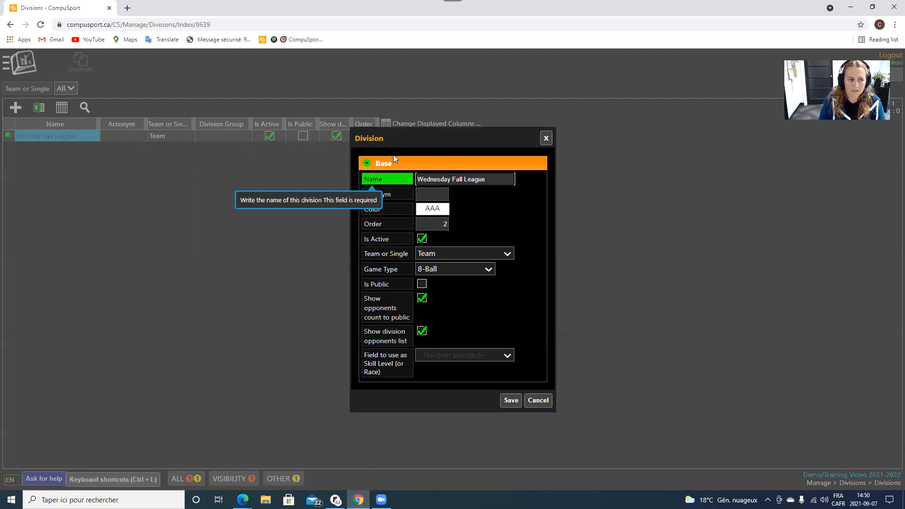
click(432, 209)
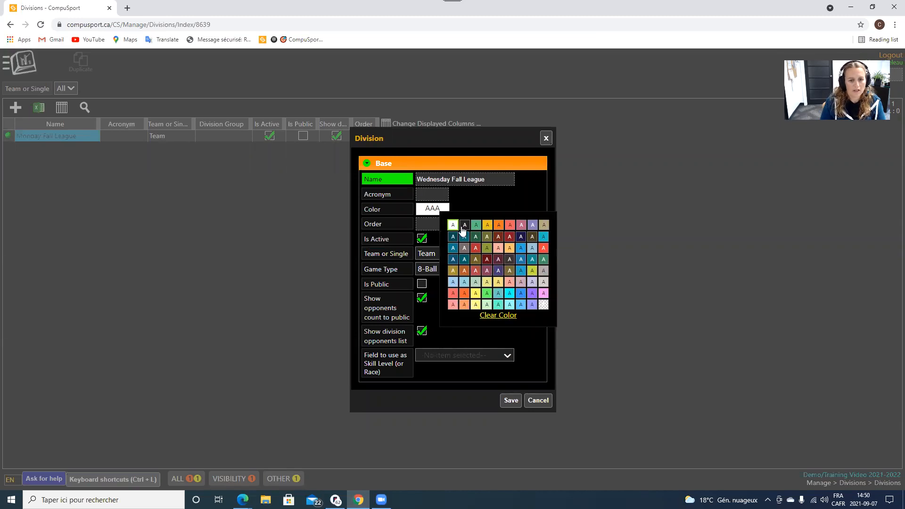
click(464, 294)
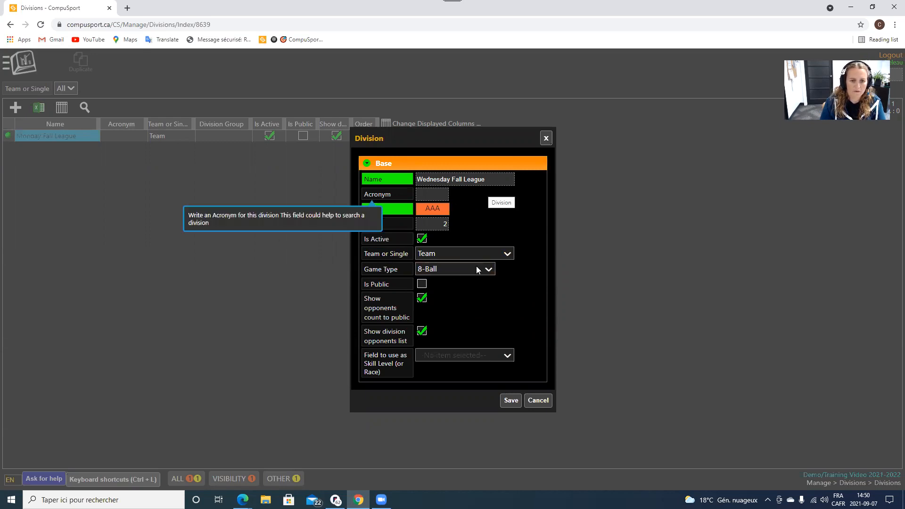
click(510, 401)
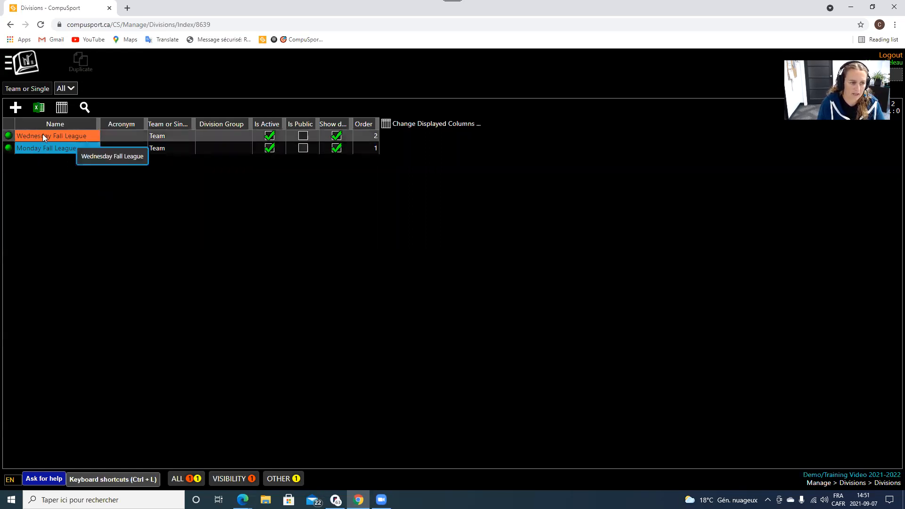
Go to Players | Teams > Teams and filter the Division dropdown to Monday Fall League.
click(18, 62)
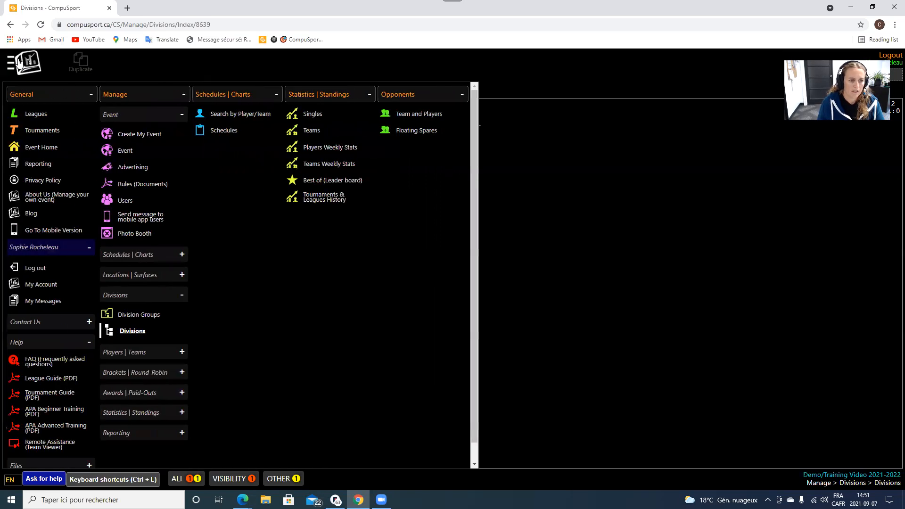
click(134, 296)
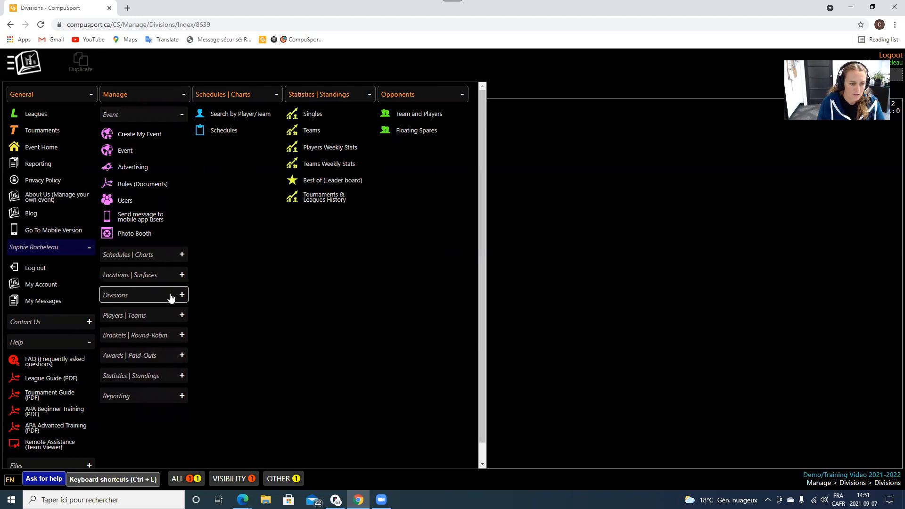
click(141, 318)
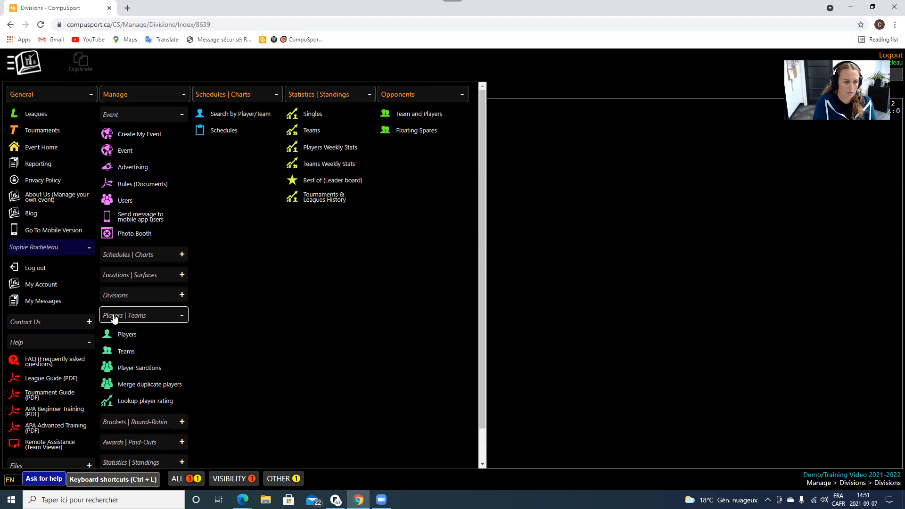
click(138, 359)
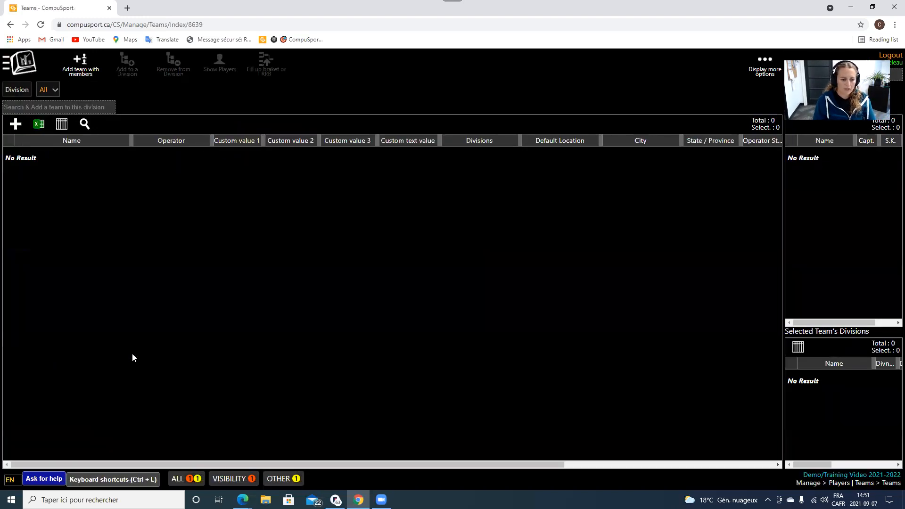
click(52, 94)
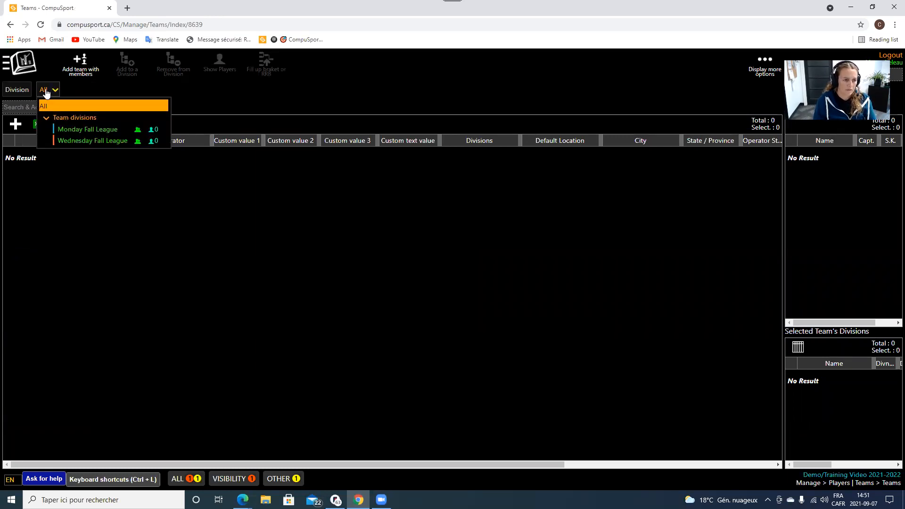
click(78, 130)
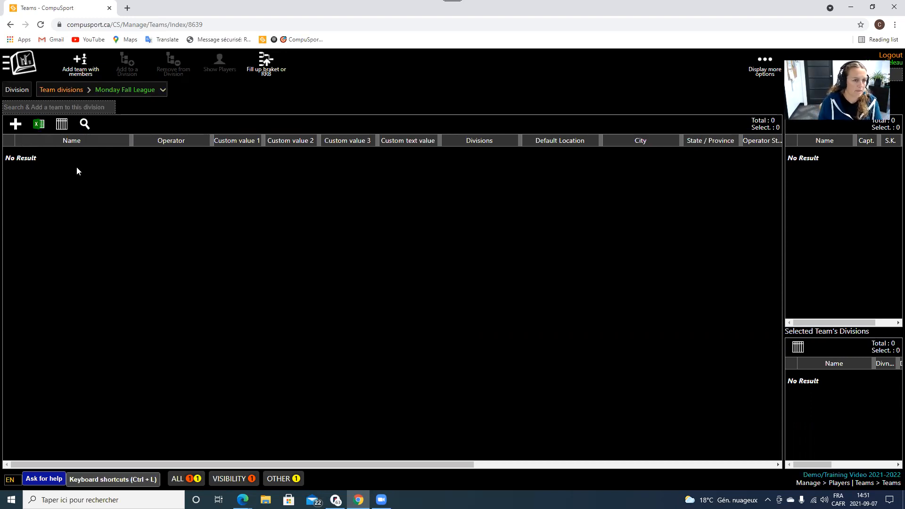
Start a team with members, turning off auto naming, named Team 1 at Pub & Grill.
click(79, 66)
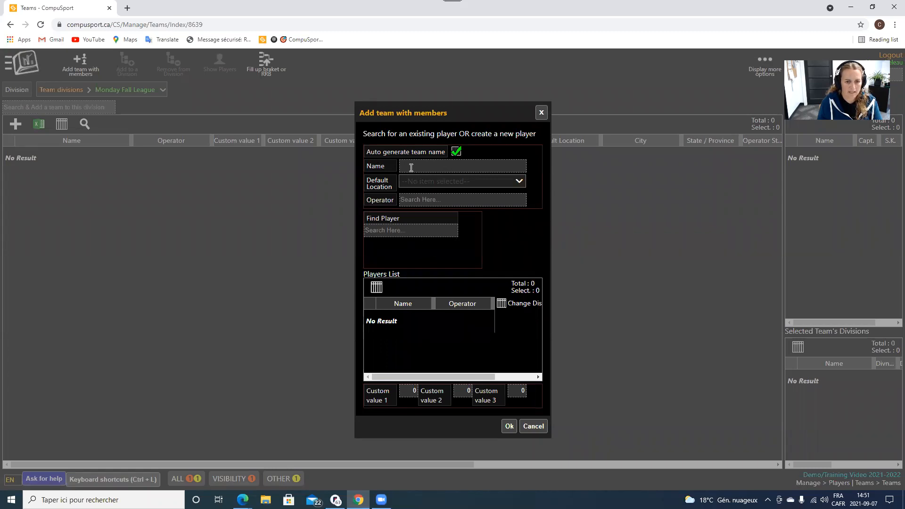
click(456, 151)
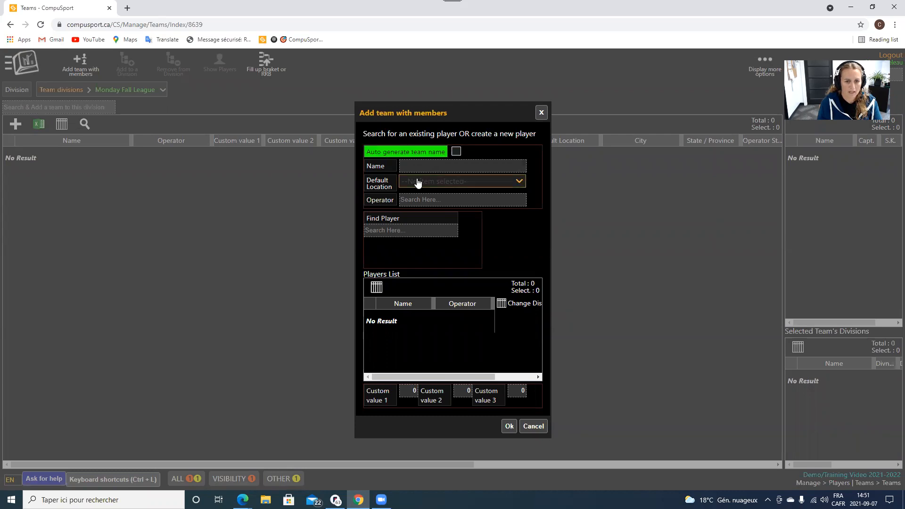
click(415, 167)
text(Team)
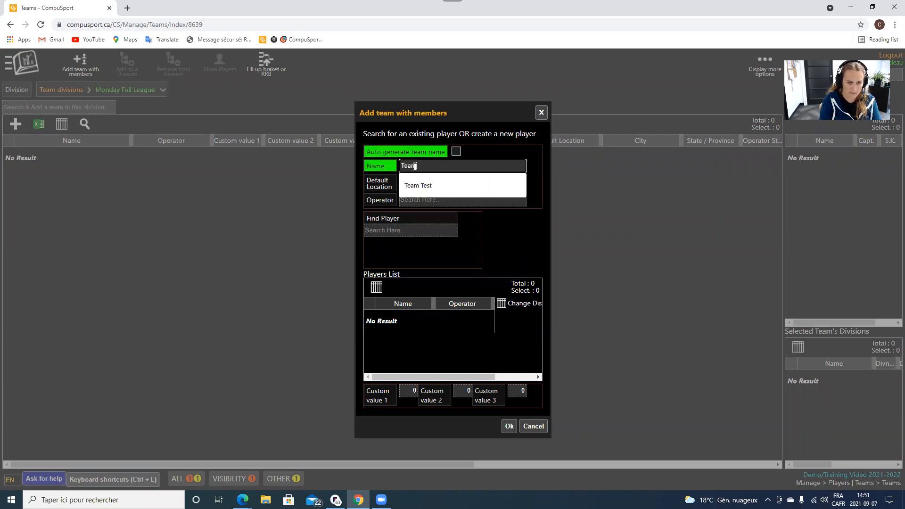
text( 1)
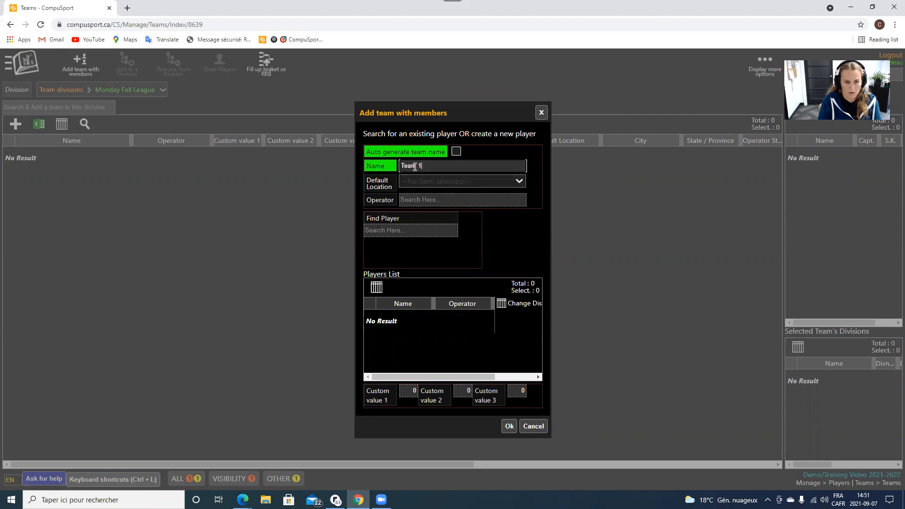
click(433, 182)
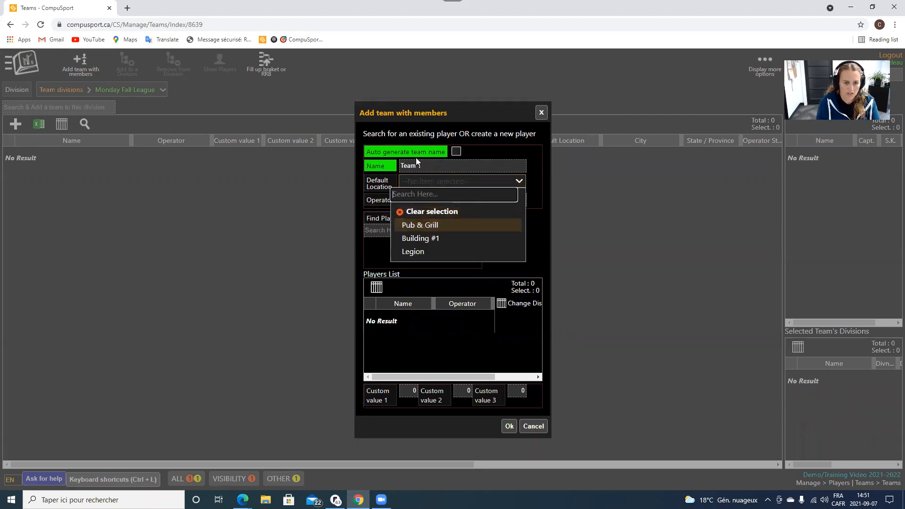
click(420, 224)
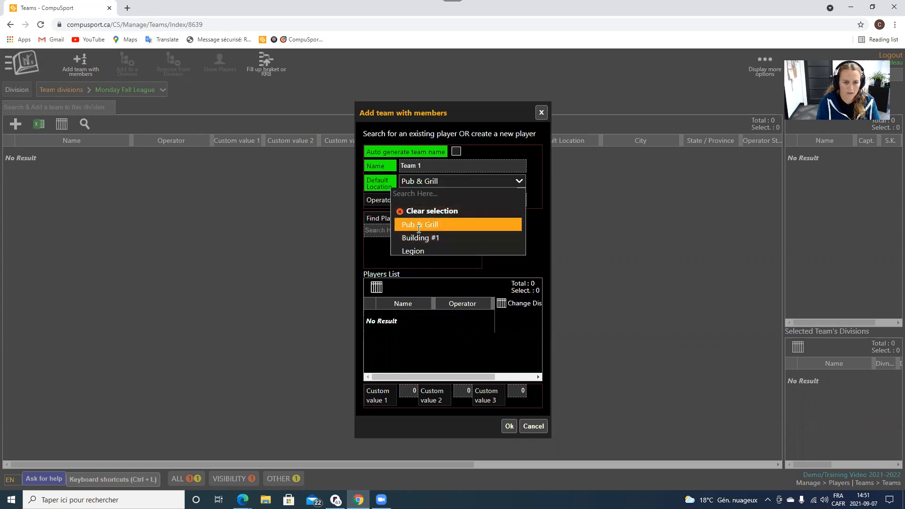
click(434, 182)
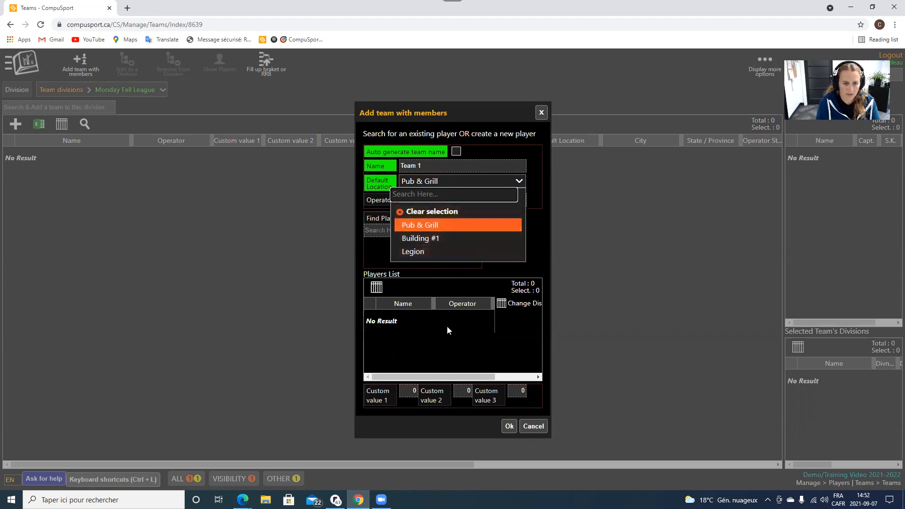
click(454, 183)
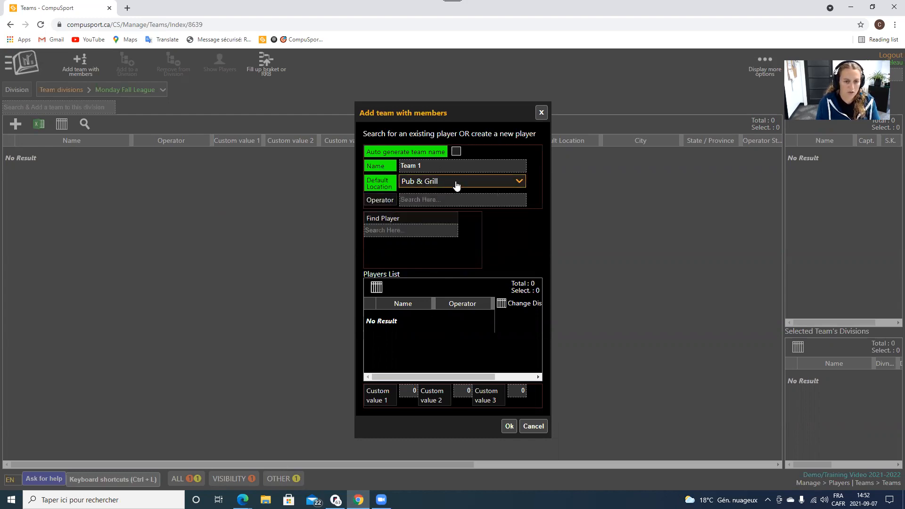
Search Find Player for one player, then replace the search text with another player's name.
click(378, 231)
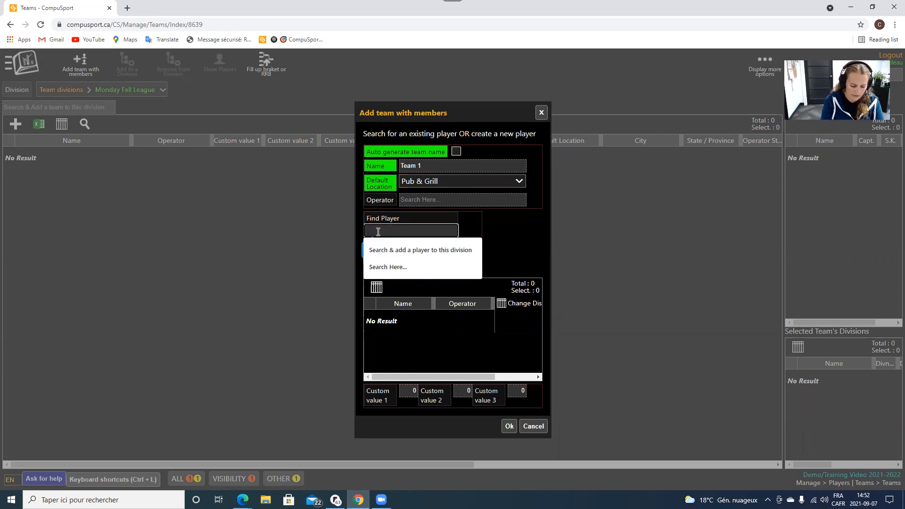
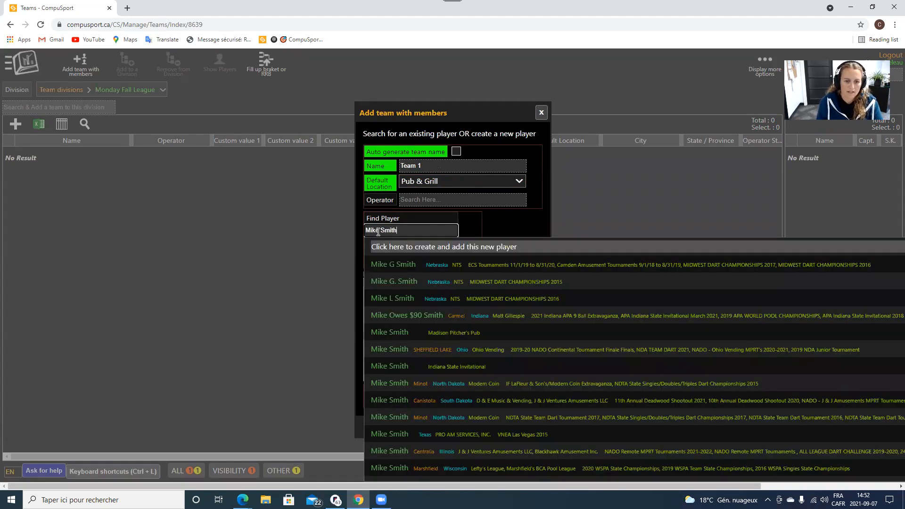
scroll(467, 372, down, 4)
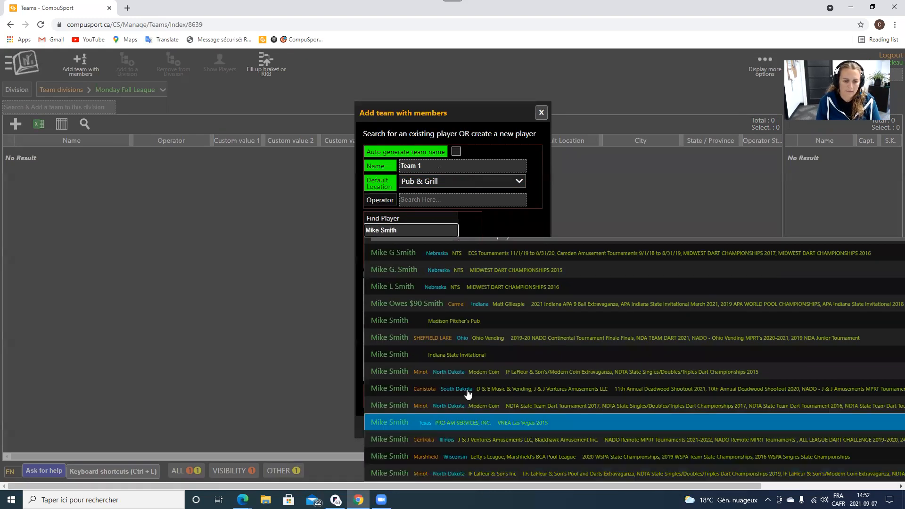
scroll(459, 344, up, 5)
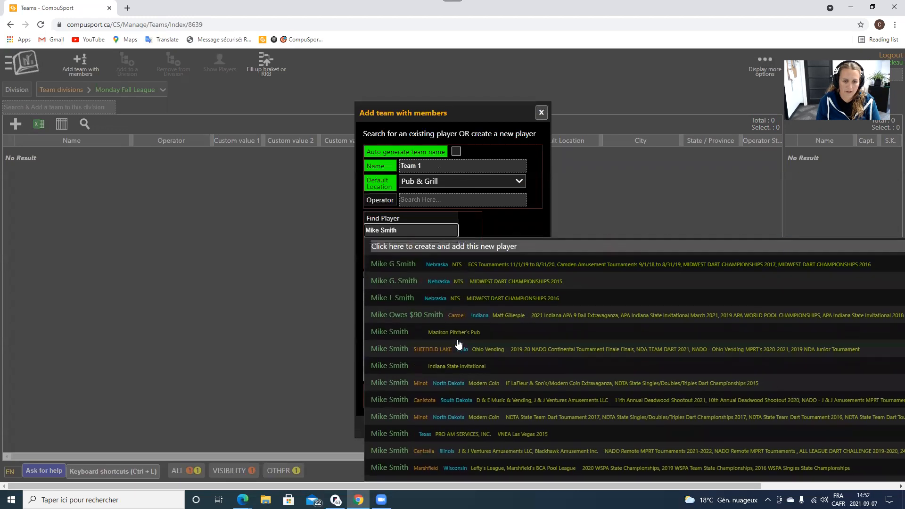
scroll(401, 325, down, 10)
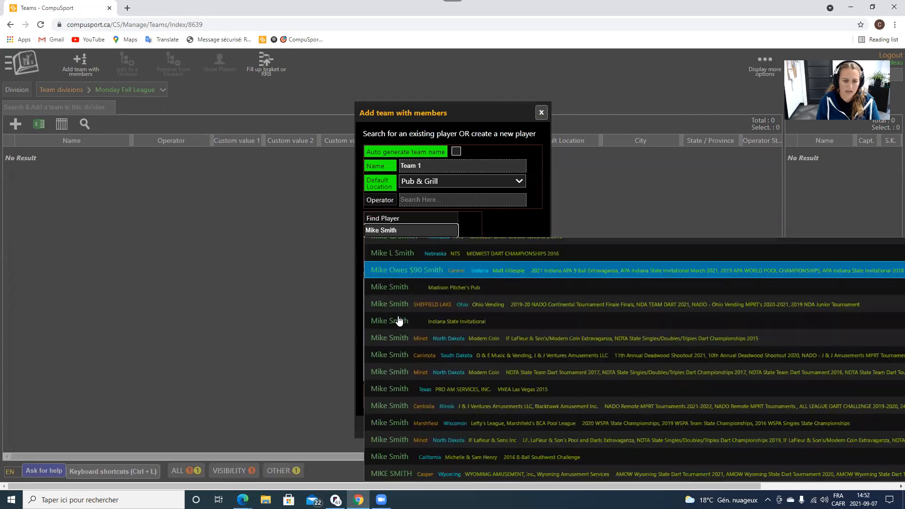
scroll(403, 327, up, 10)
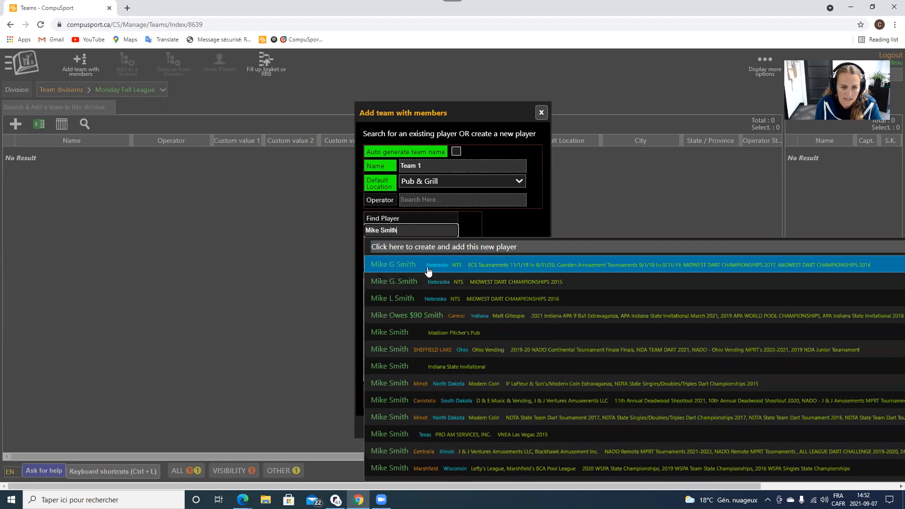
scroll(474, 436, down, 2)
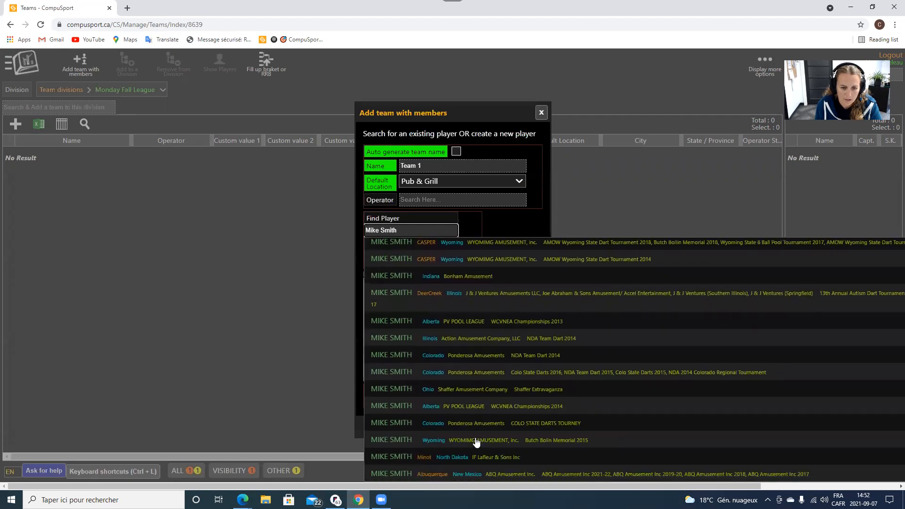
scroll(477, 442, up, 2)
key(ctrl+a)
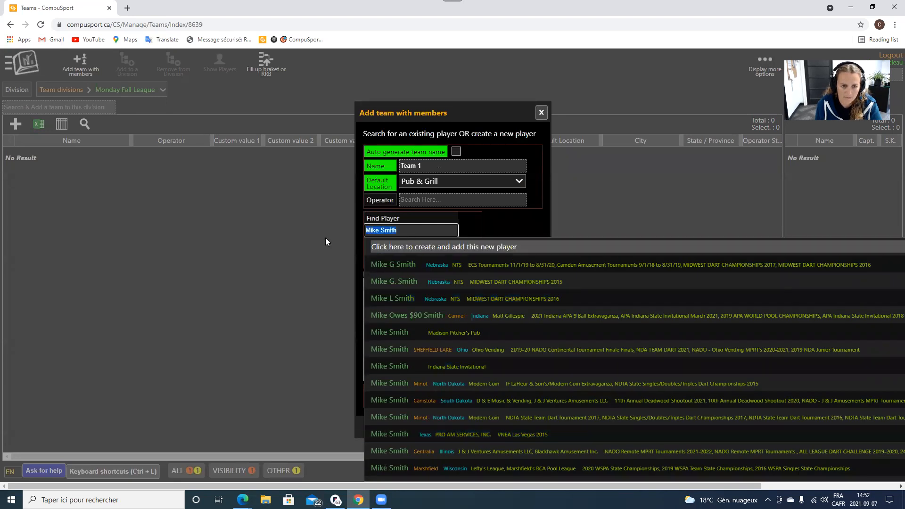
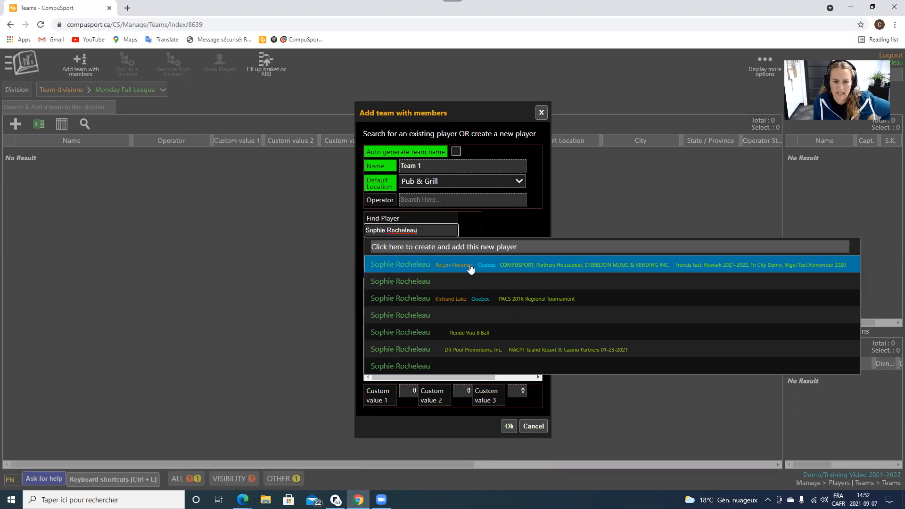
Add three searched players to Team 1's Players List and save the team with Ok.
click(415, 267)
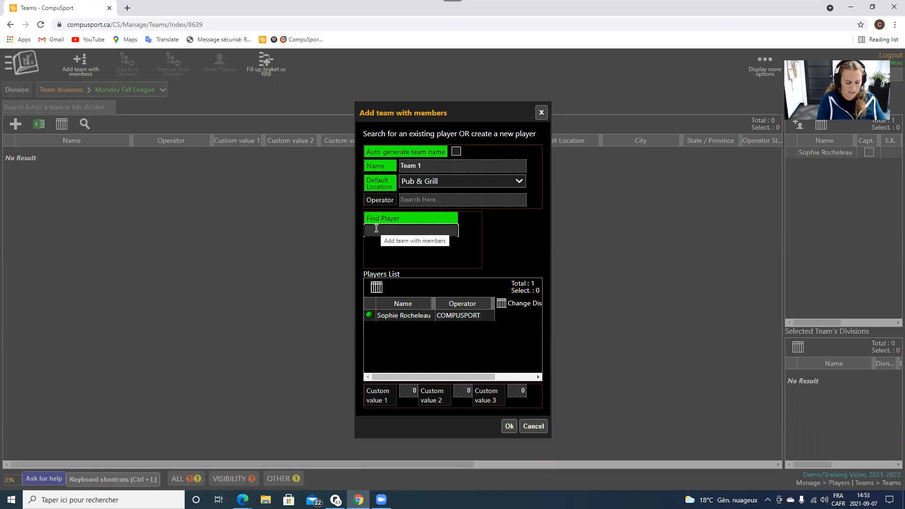
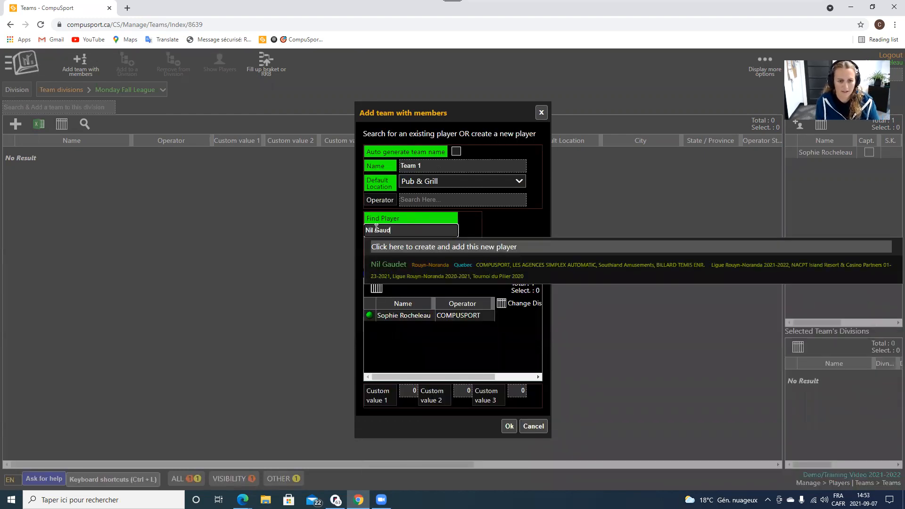
click(405, 263)
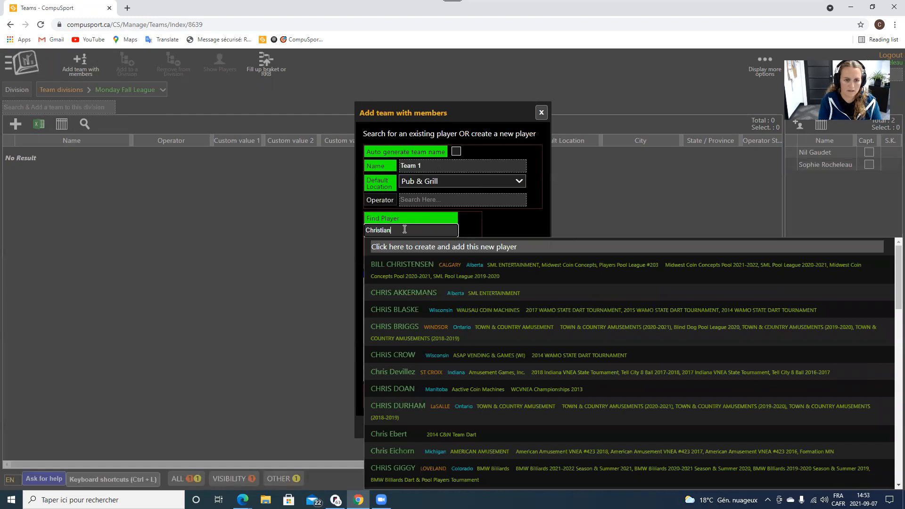
text(val)
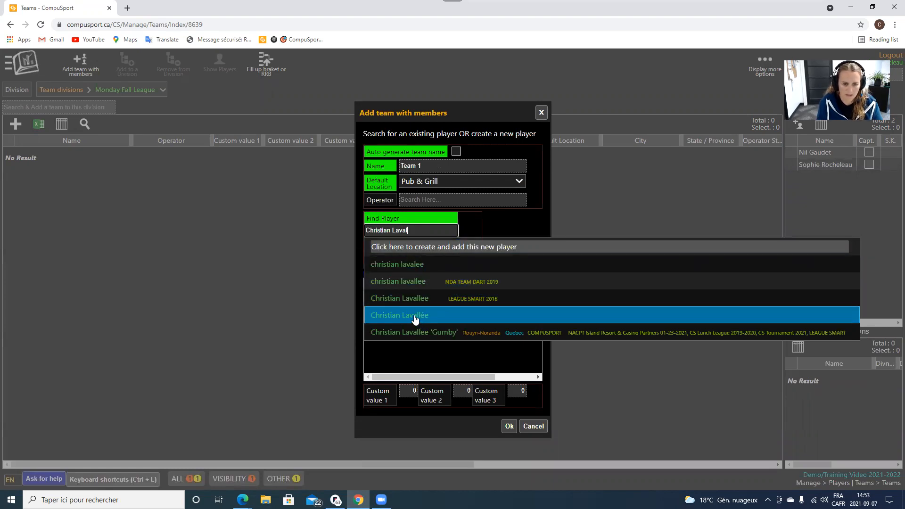
click(414, 316)
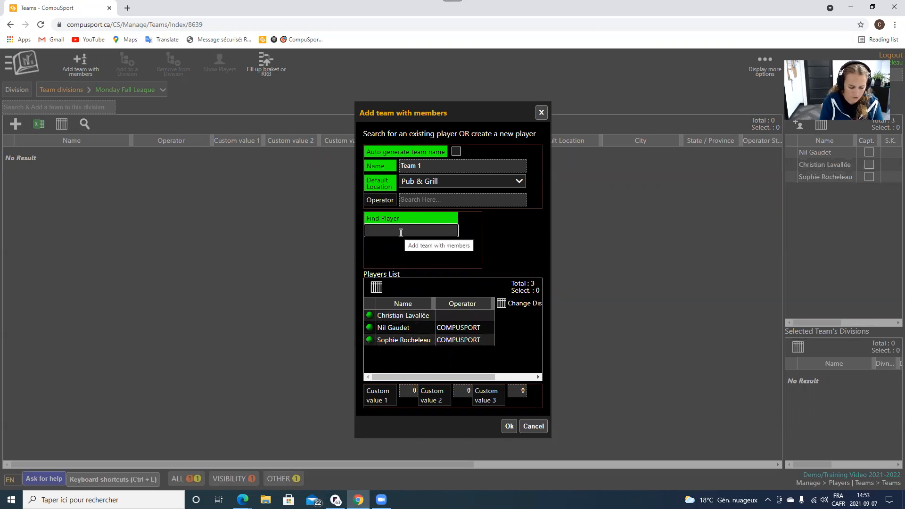
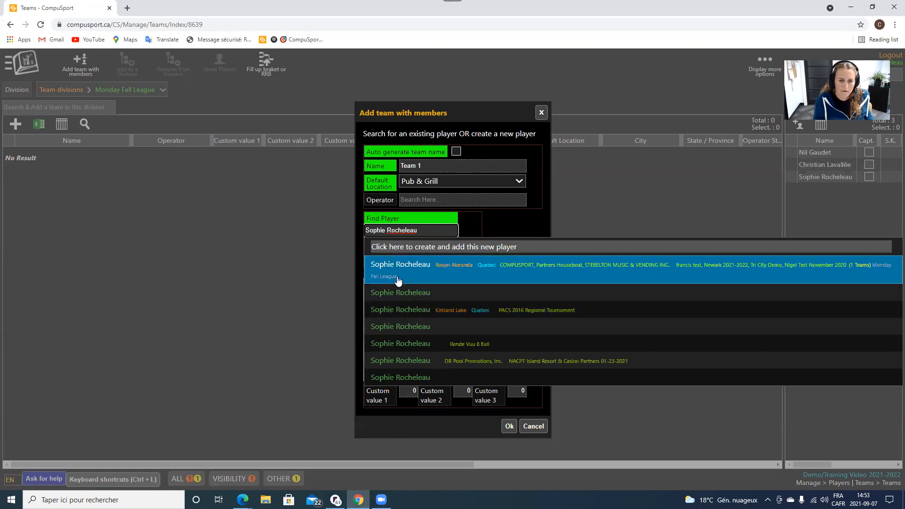
click(399, 281)
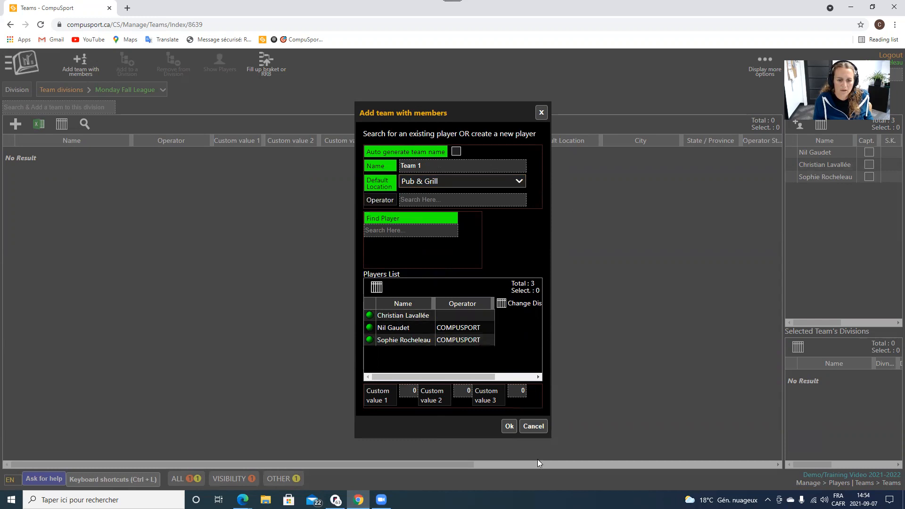
click(509, 427)
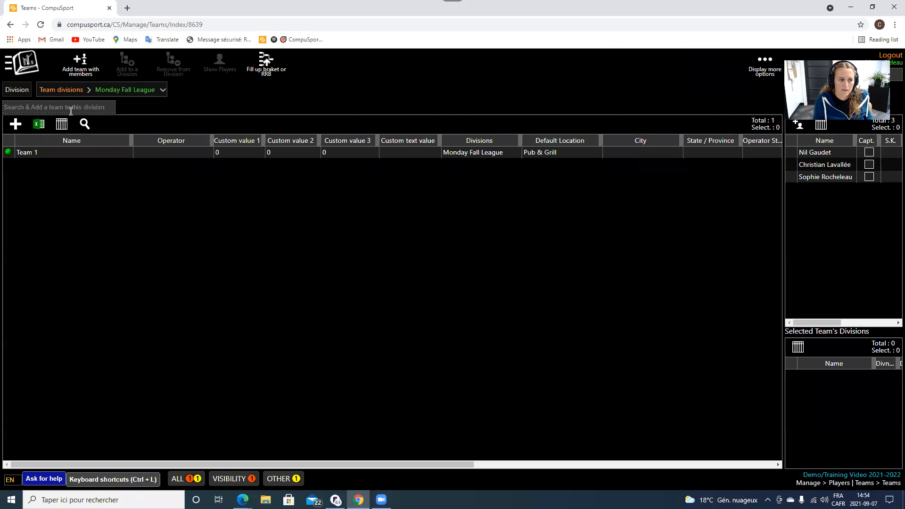
Start another team with members named Team 2 with Legion as default location.
click(80, 65)
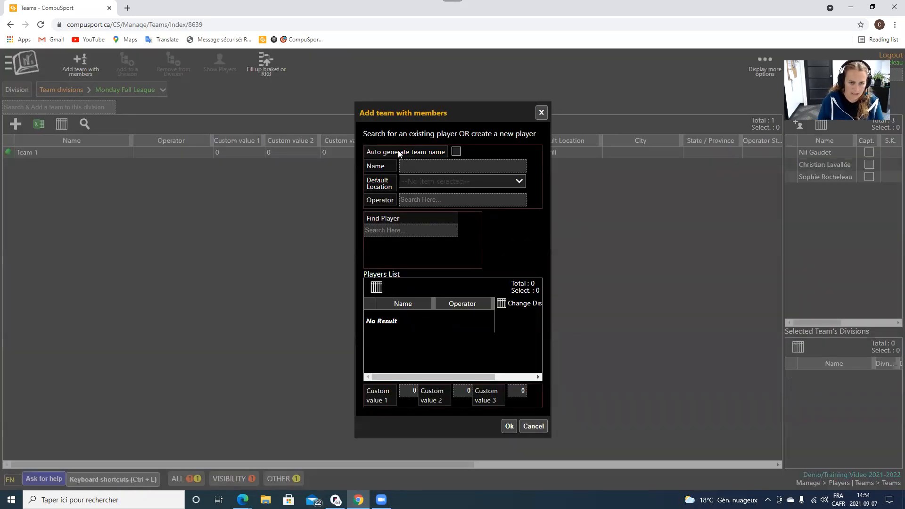
click(408, 165)
text(Team )
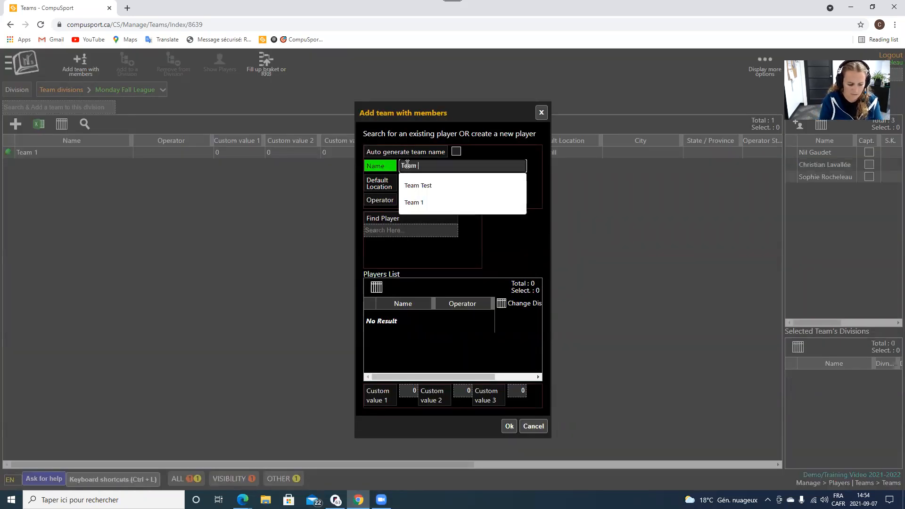
text(2)
click(412, 183)
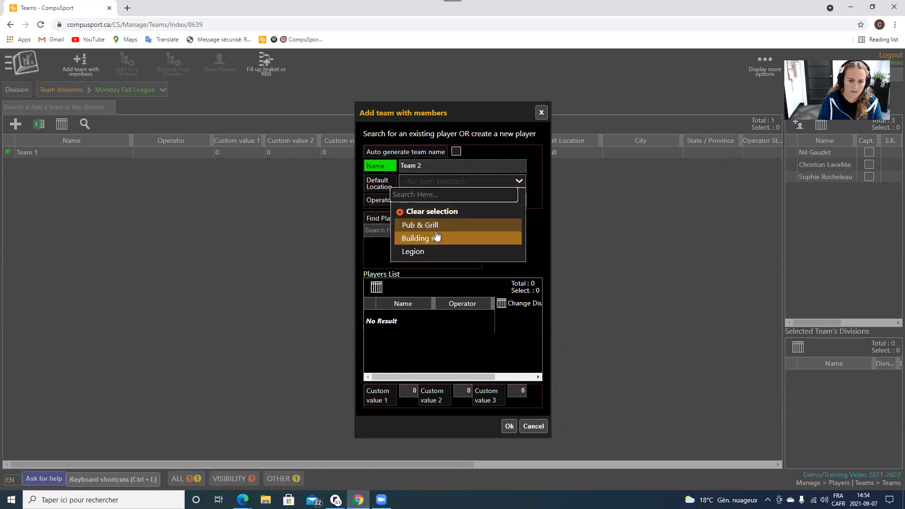
click(431, 251)
Find and add three players to Team 2, then save it with Ok.
click(397, 231)
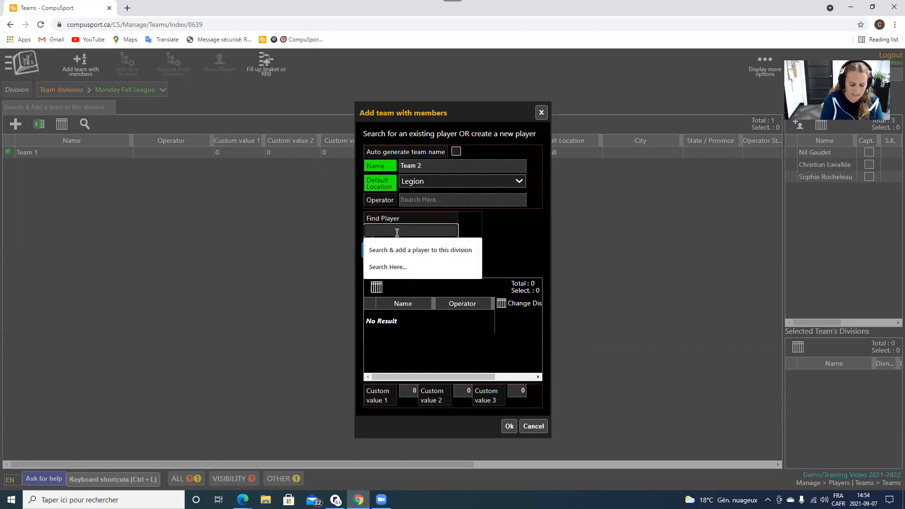
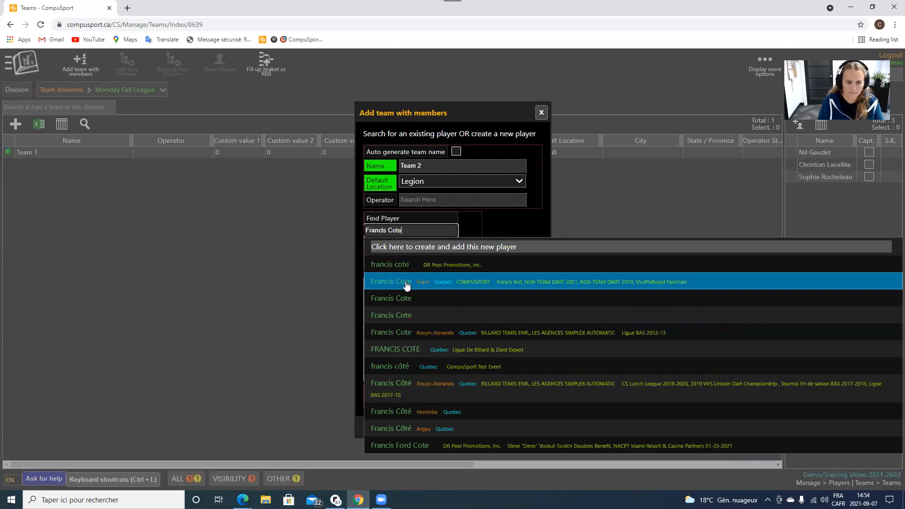
click(403, 283)
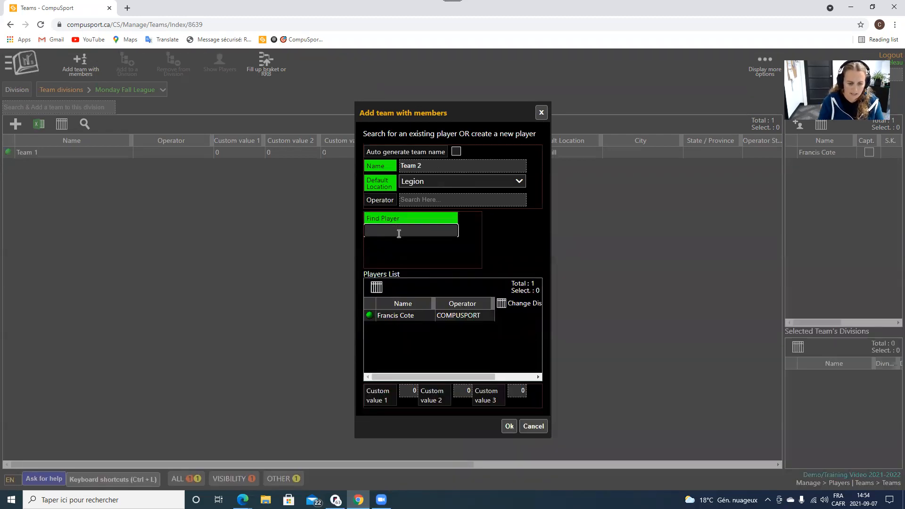
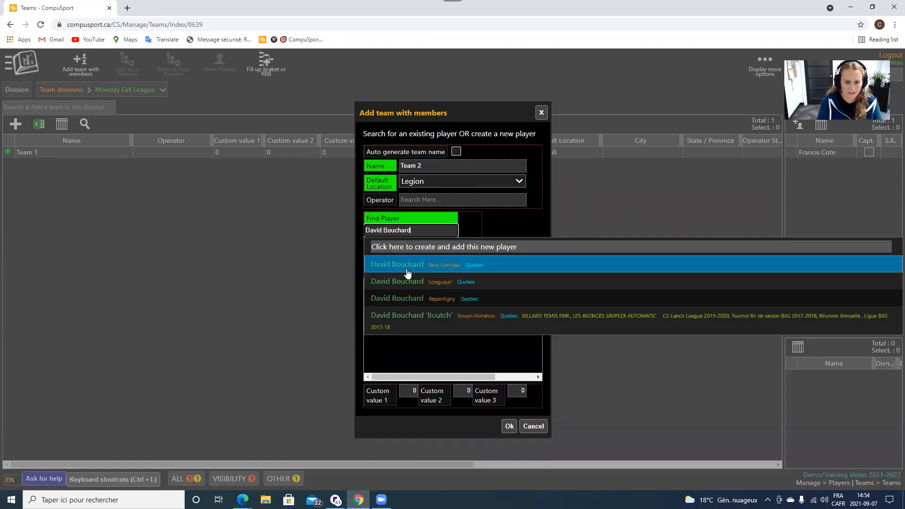
click(415, 314)
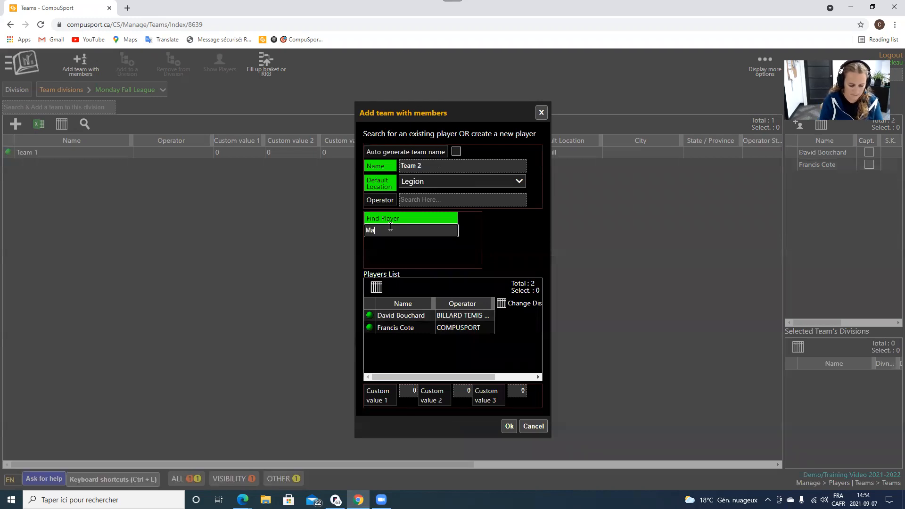
click(417, 264)
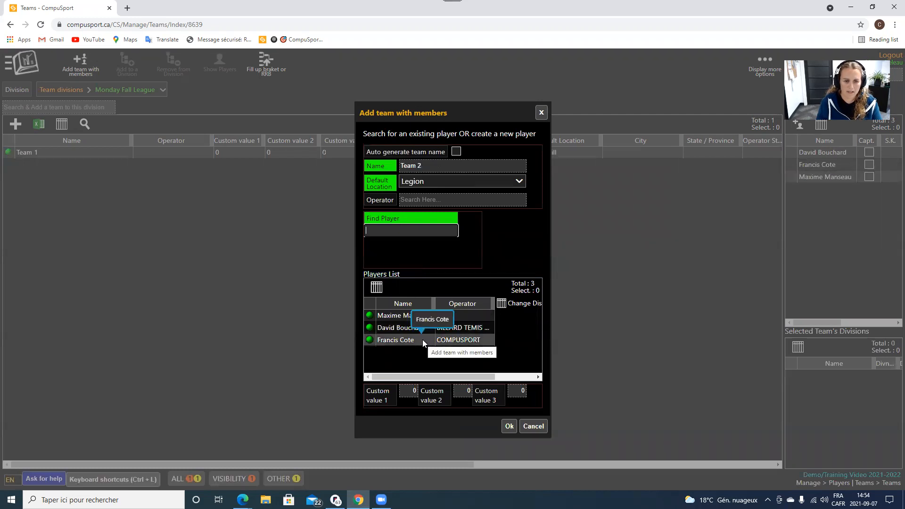
click(511, 426)
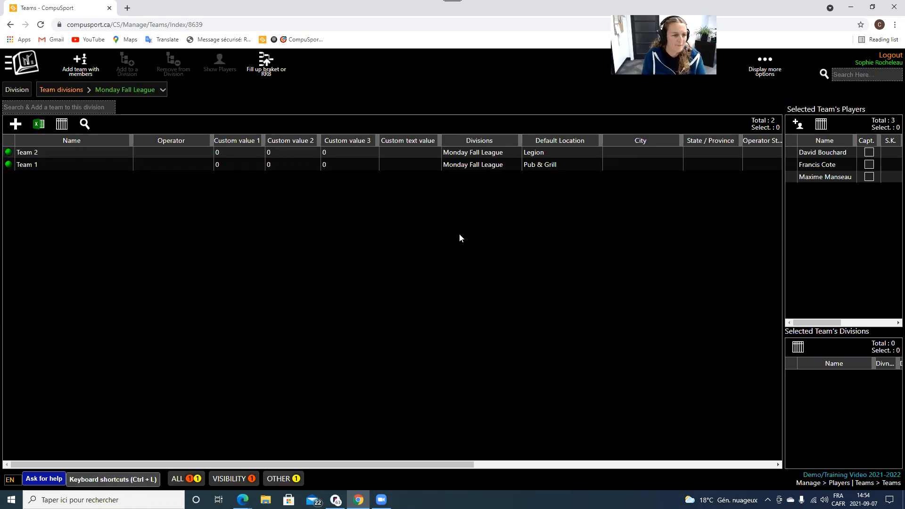
Select Team 1 and add a player found by searching 'Sam' to its roster.
click(44, 198)
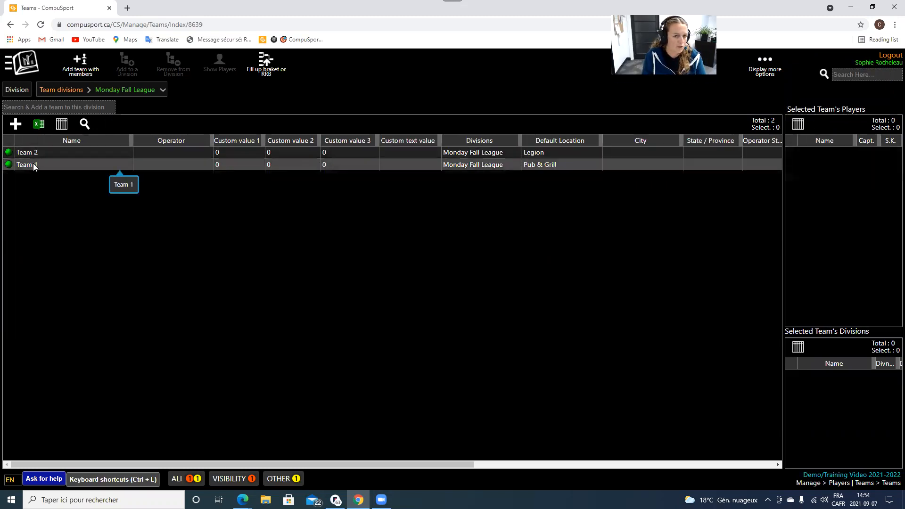
click(37, 165)
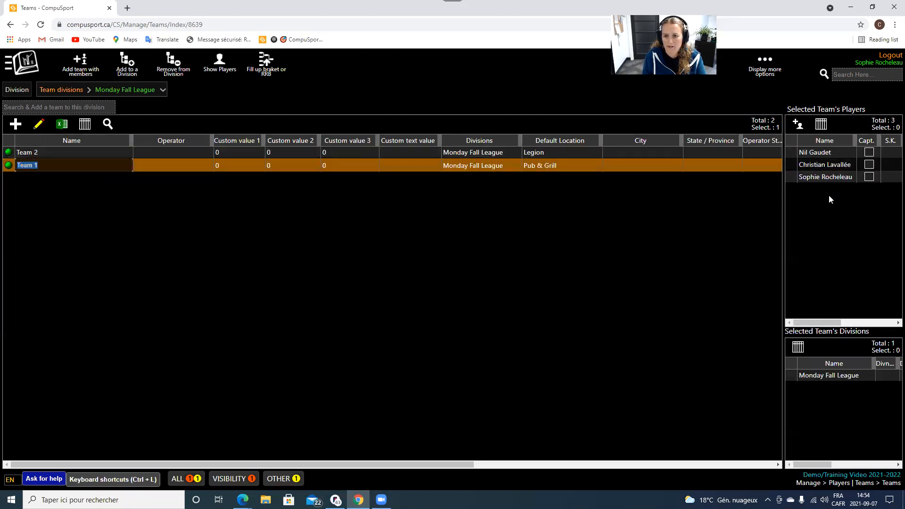
click(796, 126)
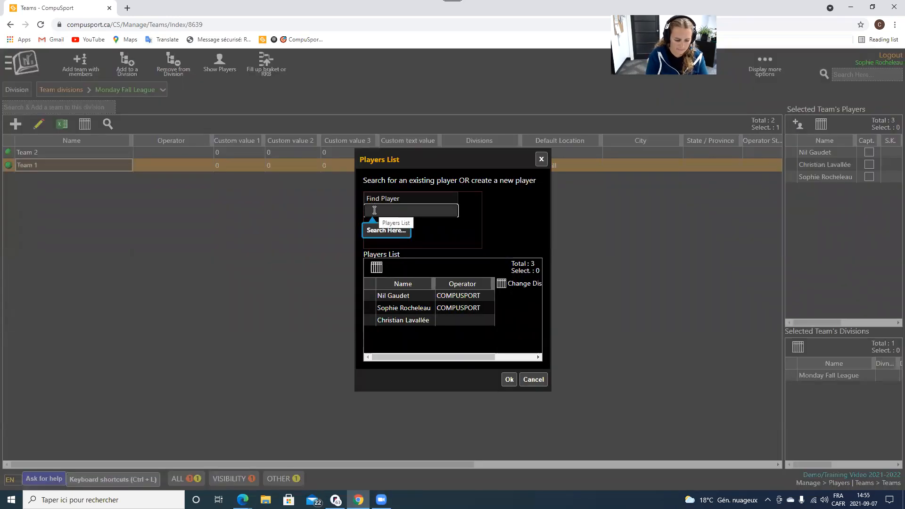
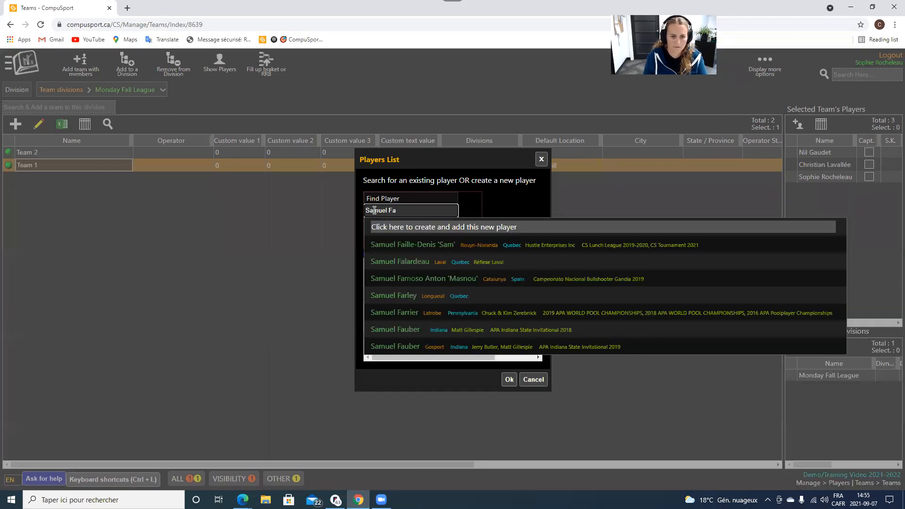
click(423, 245)
click(509, 380)
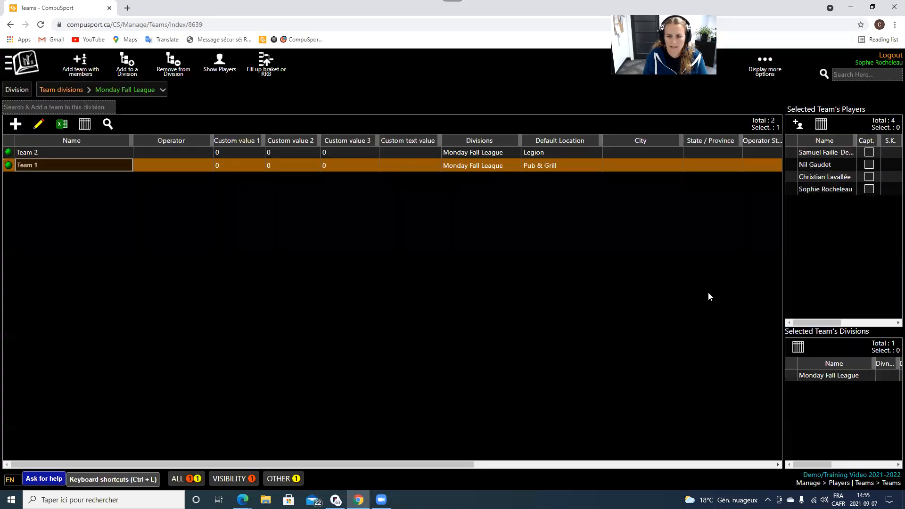
Delete one existing player from Team 1 and confirm the removal.
click(822, 179)
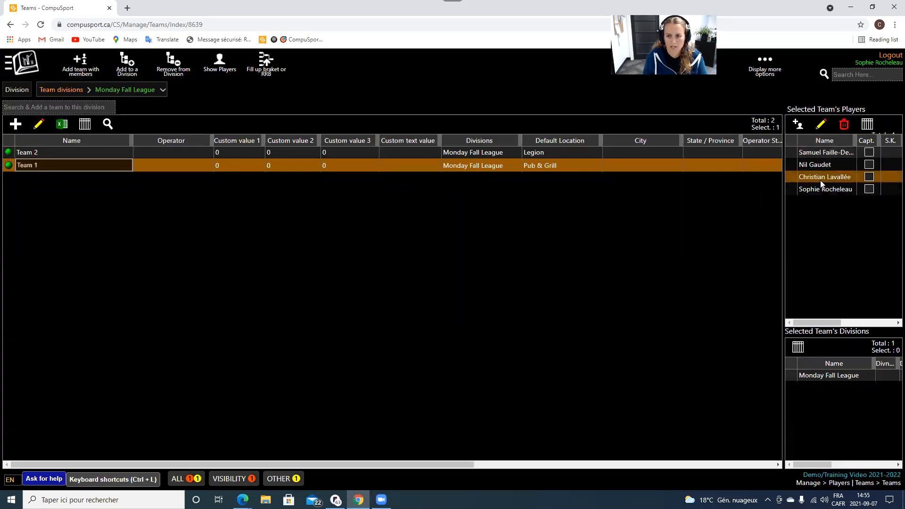
click(844, 124)
click(478, 290)
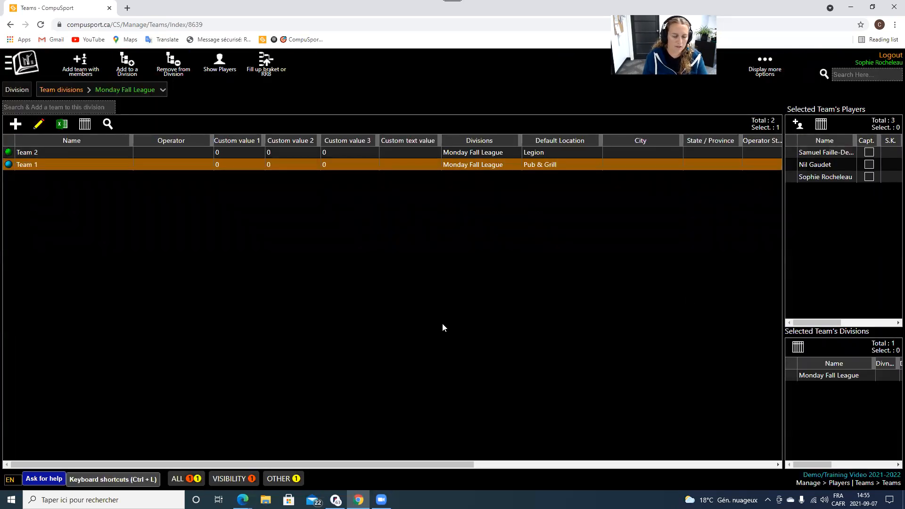
Switch the Division filter to Wednesday, then Monday Fall League, and finally All.
click(123, 92)
click(85, 140)
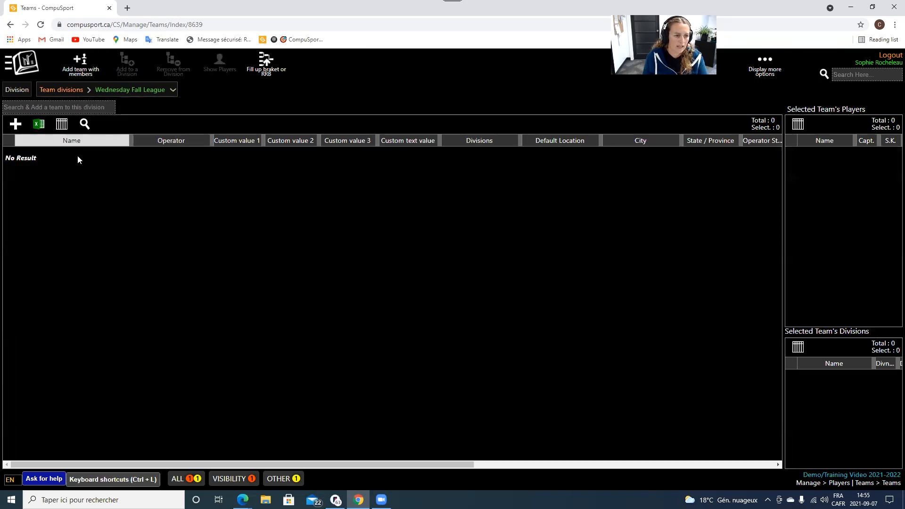
click(134, 97)
click(118, 121)
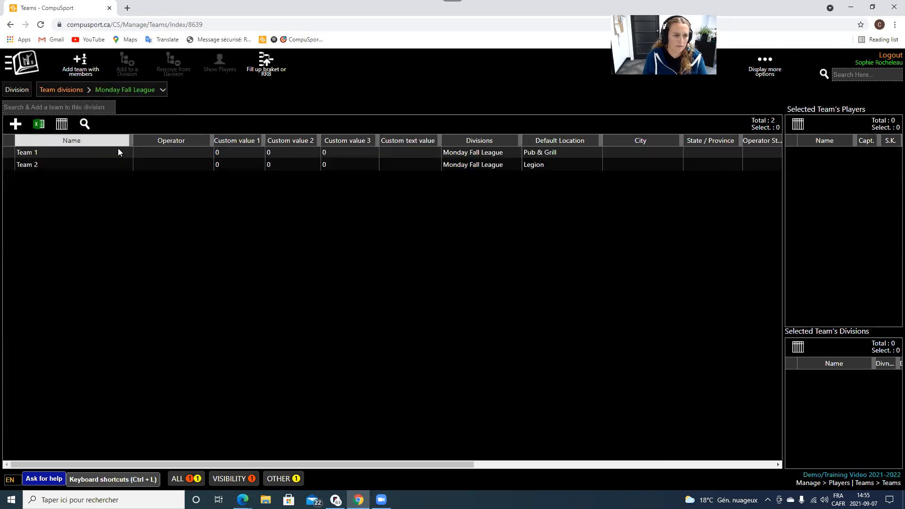
click(116, 92)
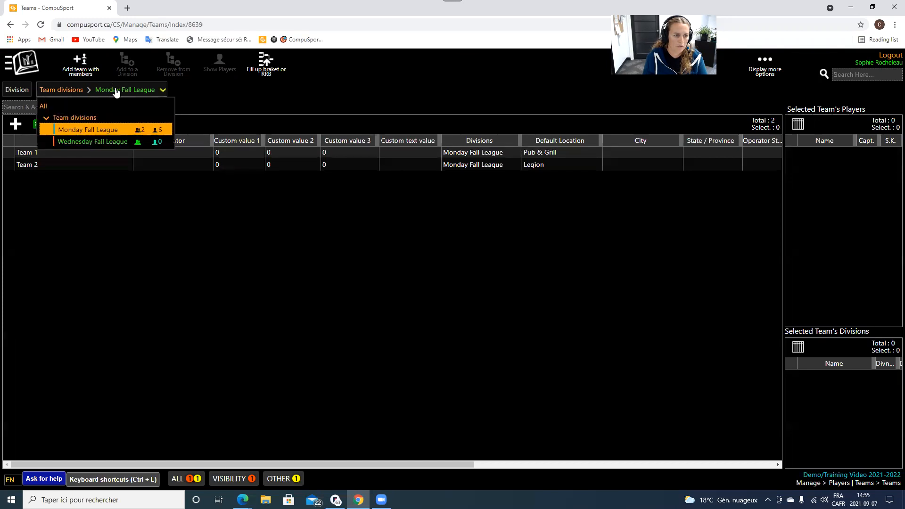
click(49, 108)
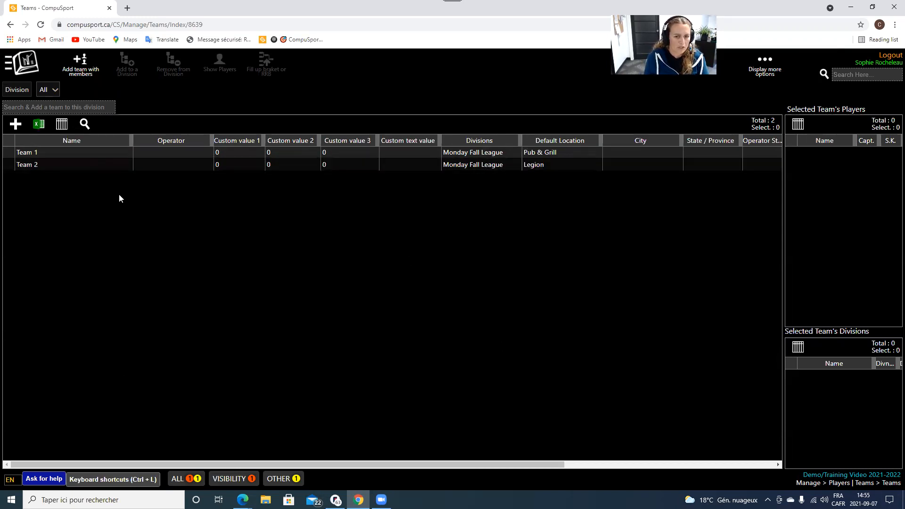
Open the division list, view Team 2's players, then clear the team selection.
click(50, 90)
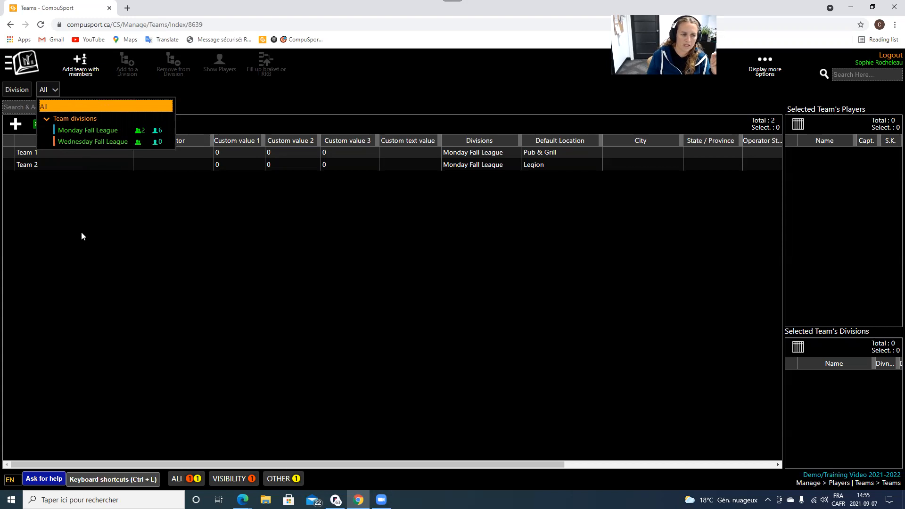
click(111, 164)
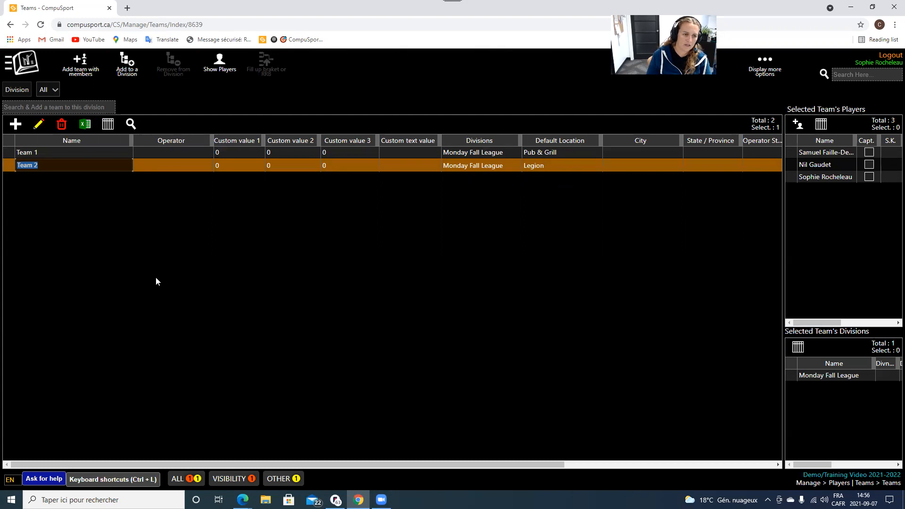
click(120, 275)
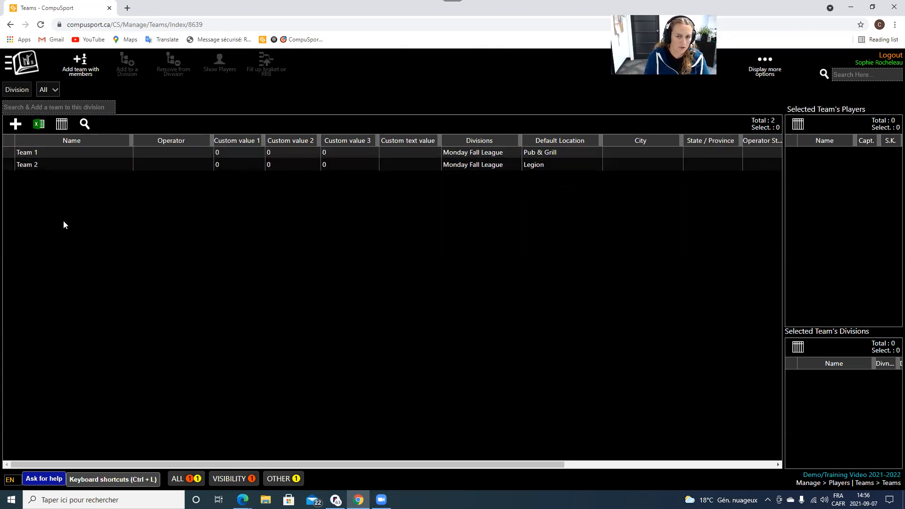
click(23, 63)
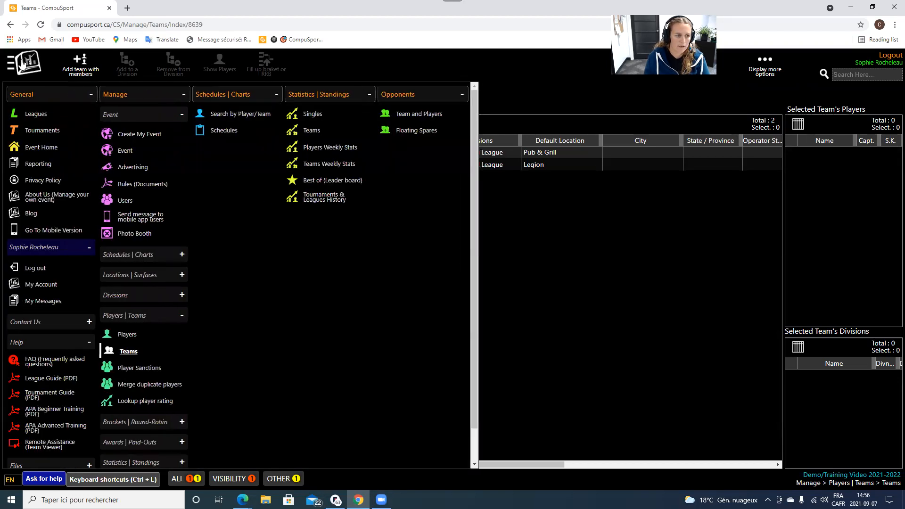
click(125, 335)
click(52, 90)
click(92, 129)
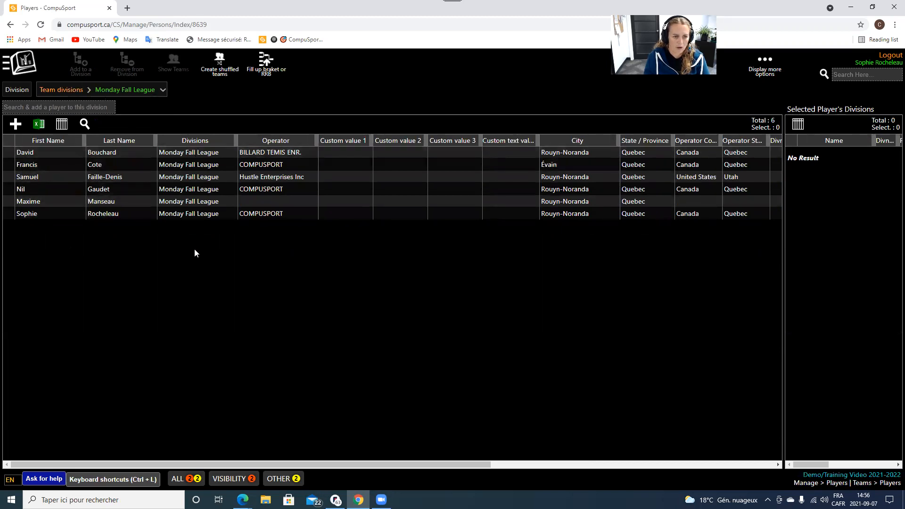
click(29, 66)
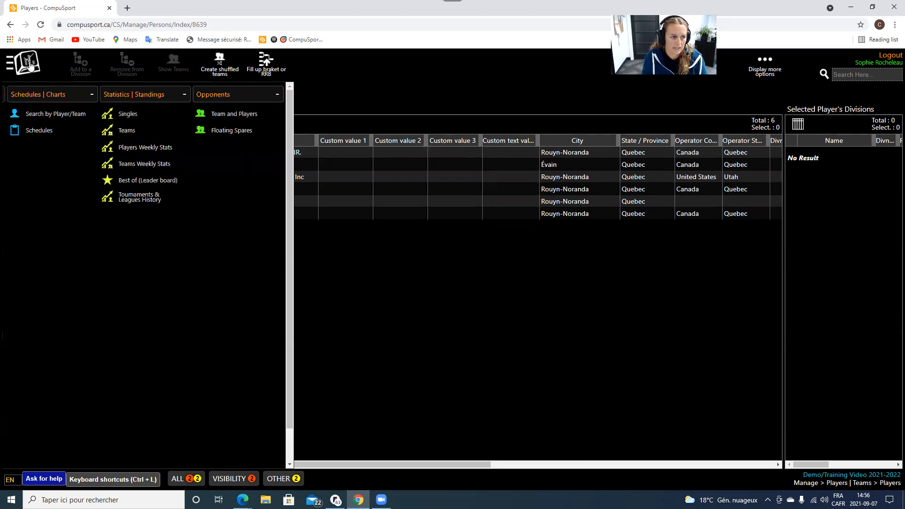
click(126, 336)
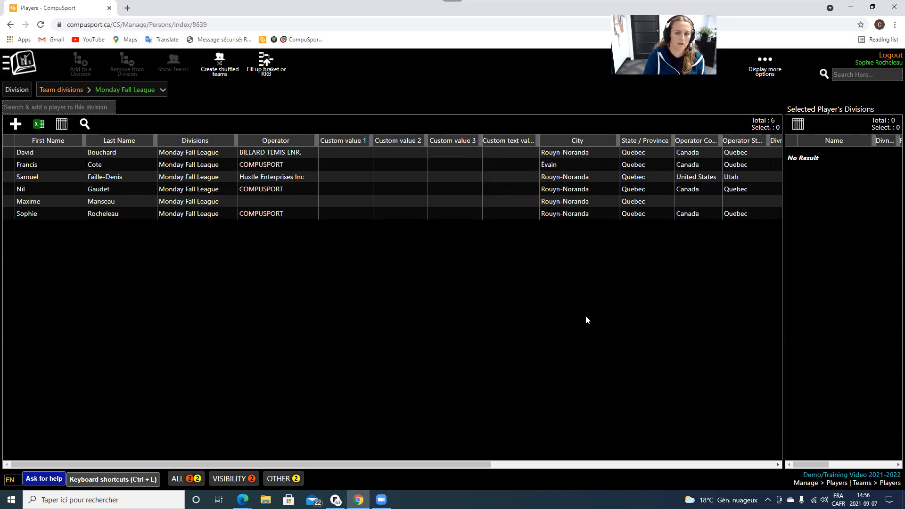
click(25, 62)
click(137, 353)
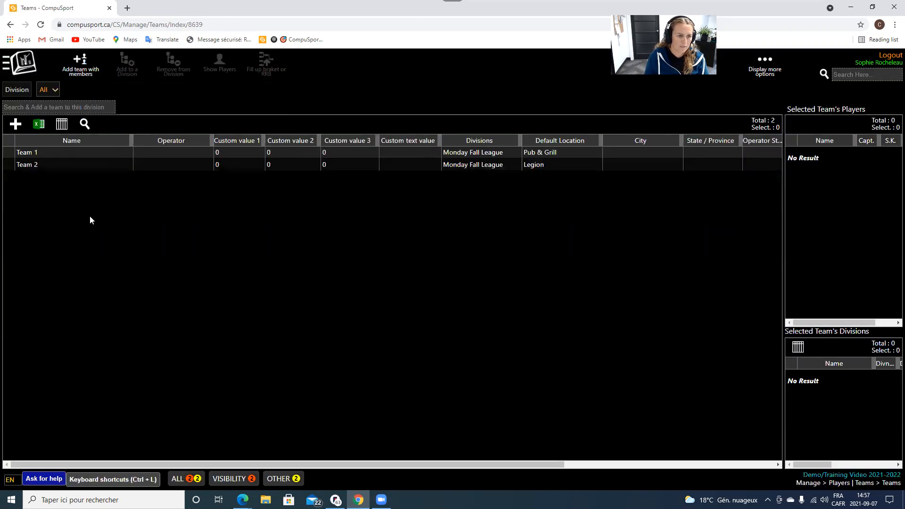
Edit Team 2, change its name to Team Compu and save.
click(75, 157)
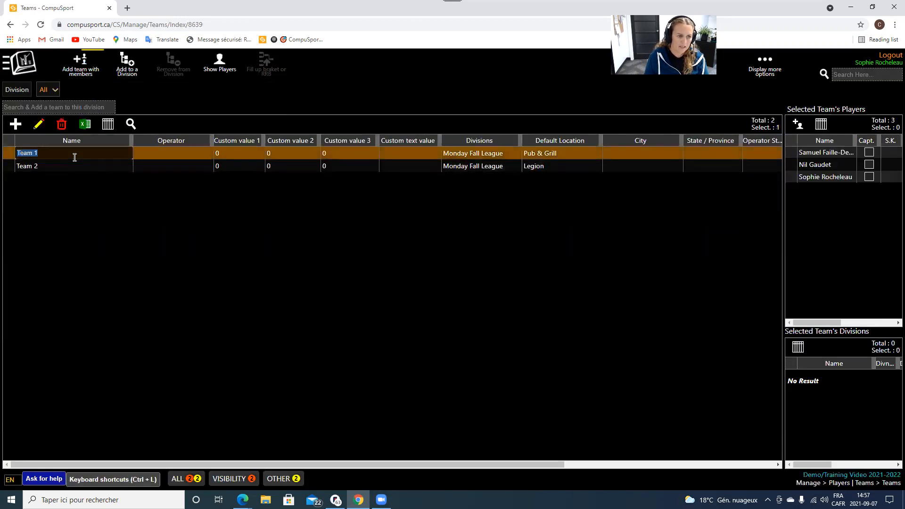
click(98, 222)
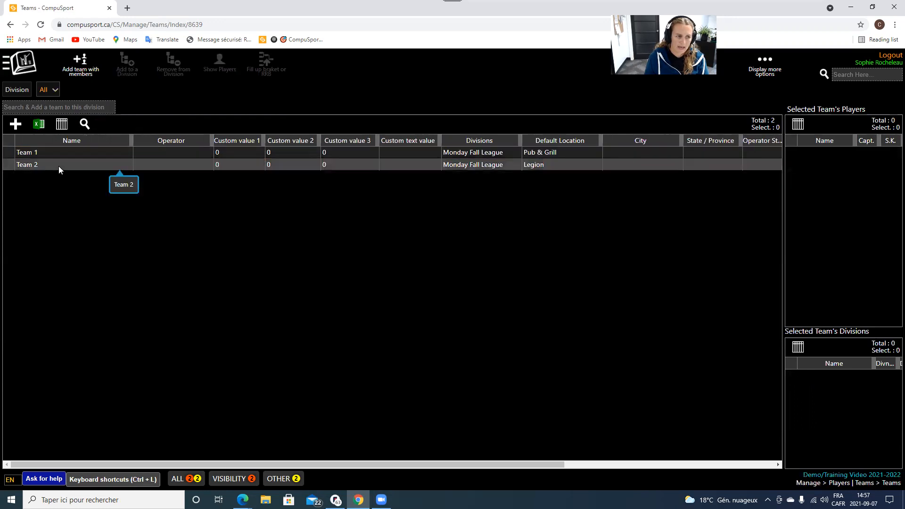
click(58, 166)
click(39, 124)
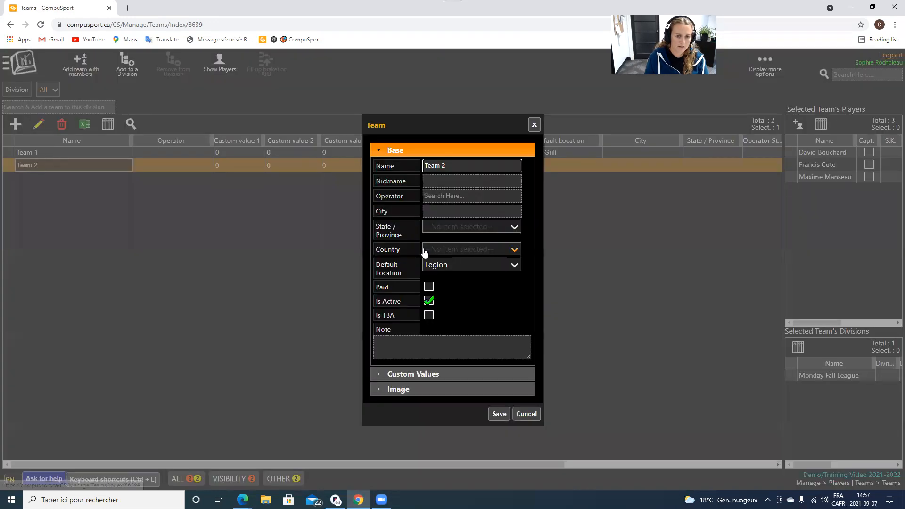
key(BackSpace)
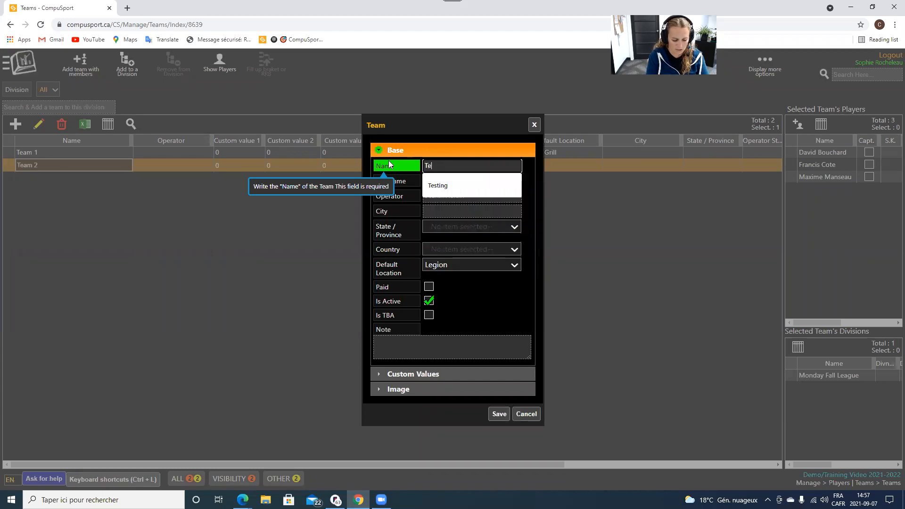
text(Compu)
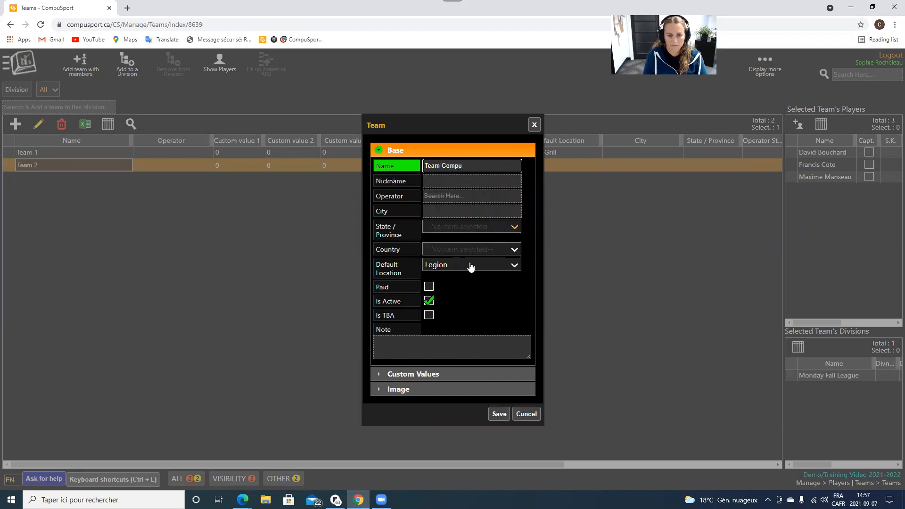
click(499, 413)
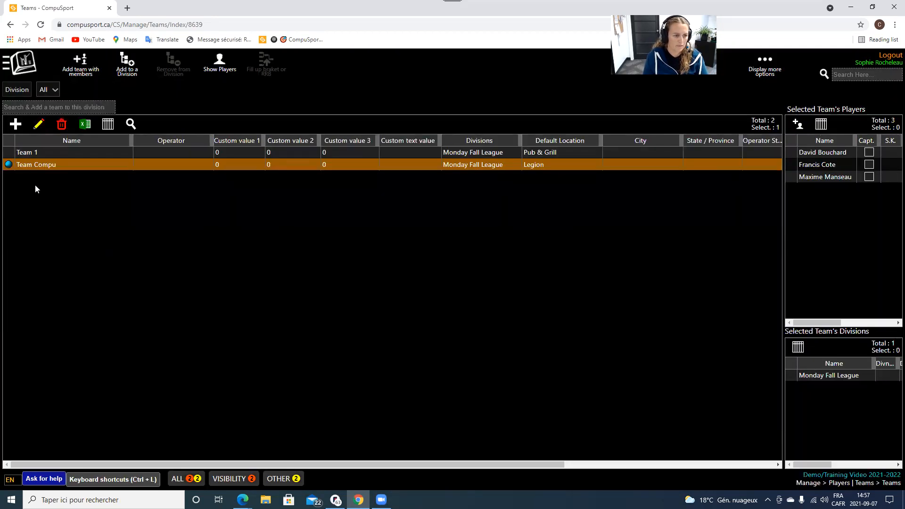
Reselect Team Compu to check its players, then bring up the main navigation menu.
double_click(47, 164)
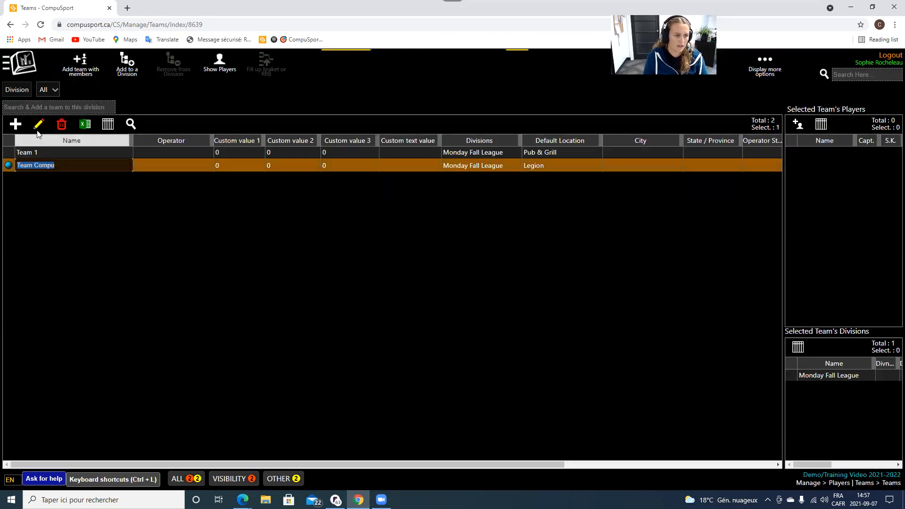
click(60, 251)
click(73, 168)
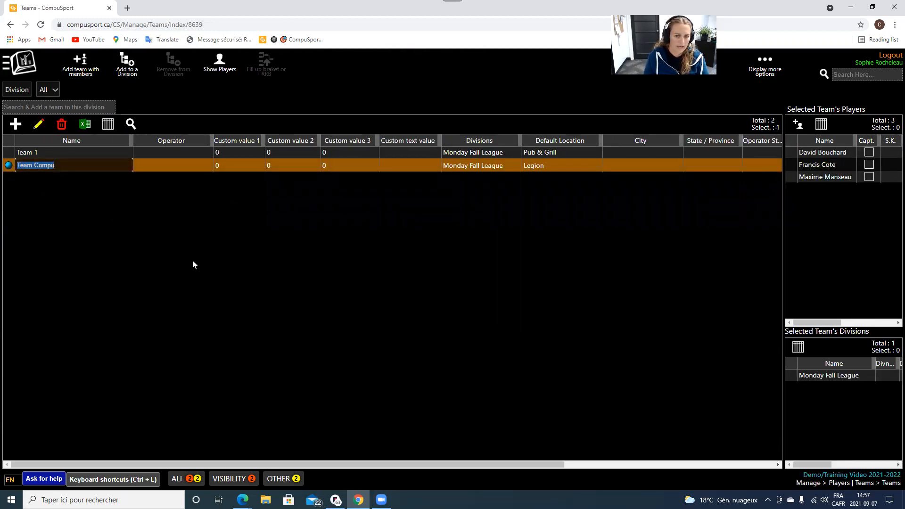
click(26, 61)
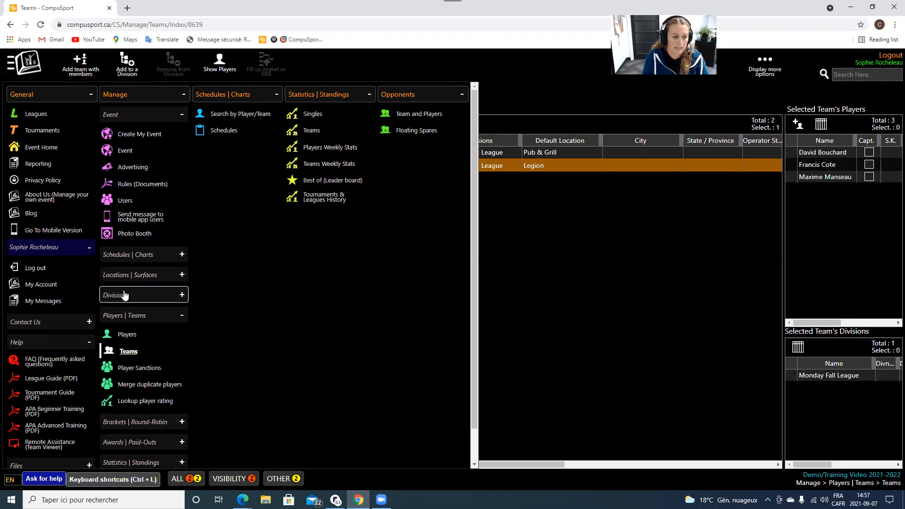
Navigate through the main menu to Brackets | Round-Robin > Round-Robins.
click(128, 351)
click(49, 89)
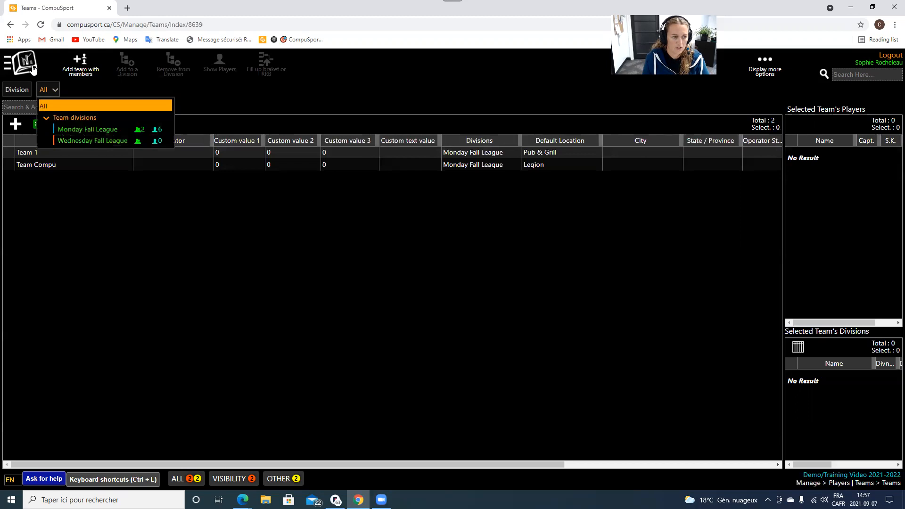
click(24, 65)
scroll(172, 275, down, 1)
click(161, 283)
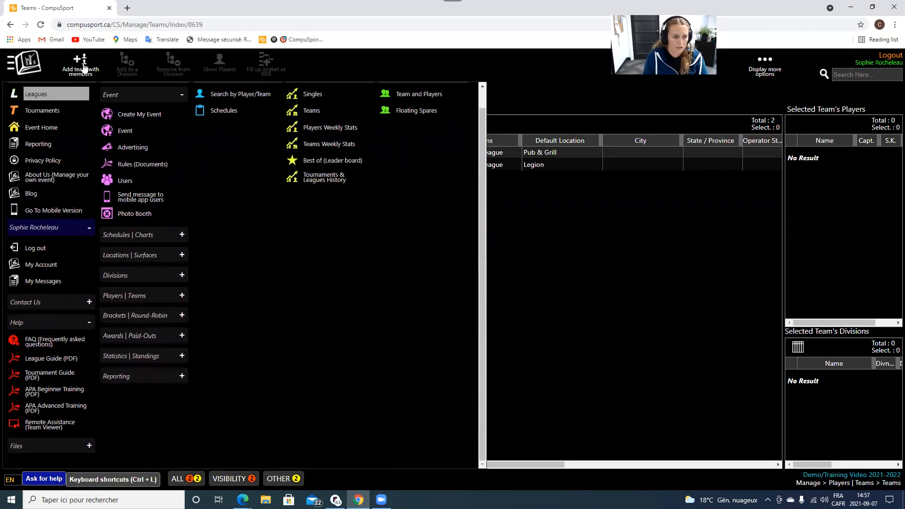
scroll(64, 112, up, 1)
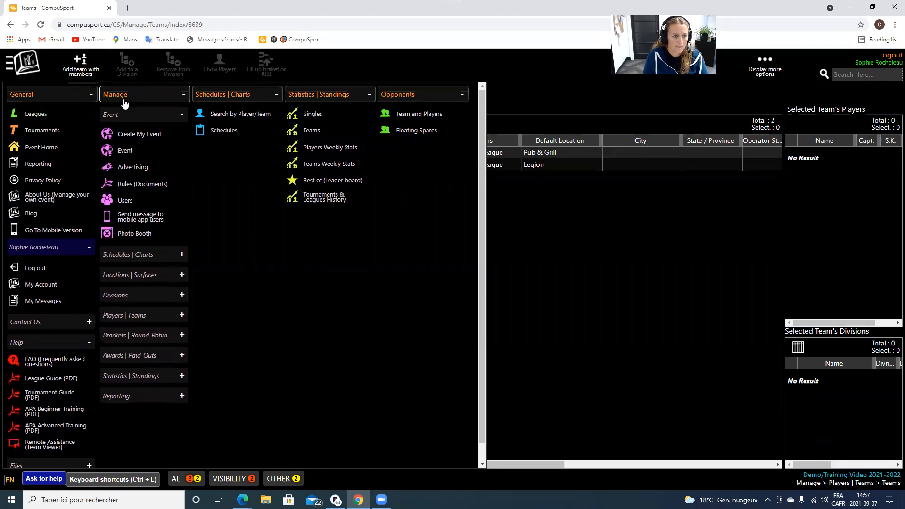
click(168, 337)
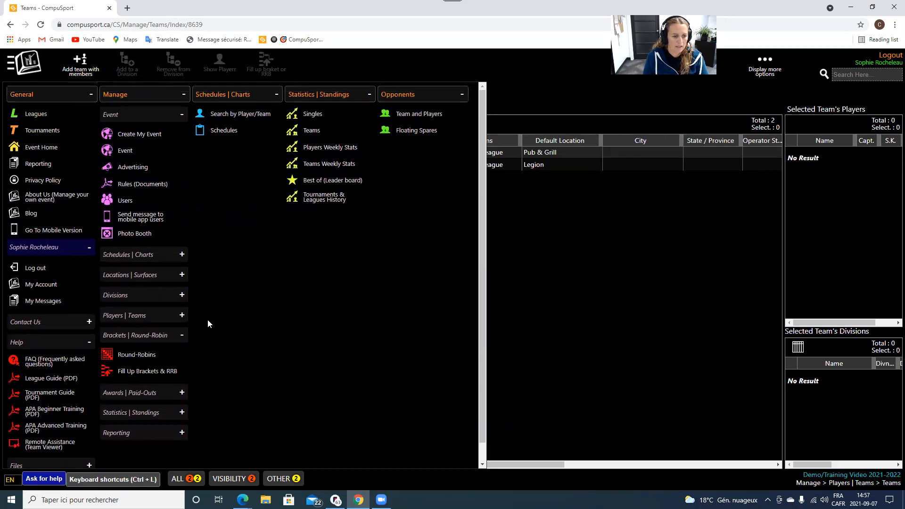
click(135, 355)
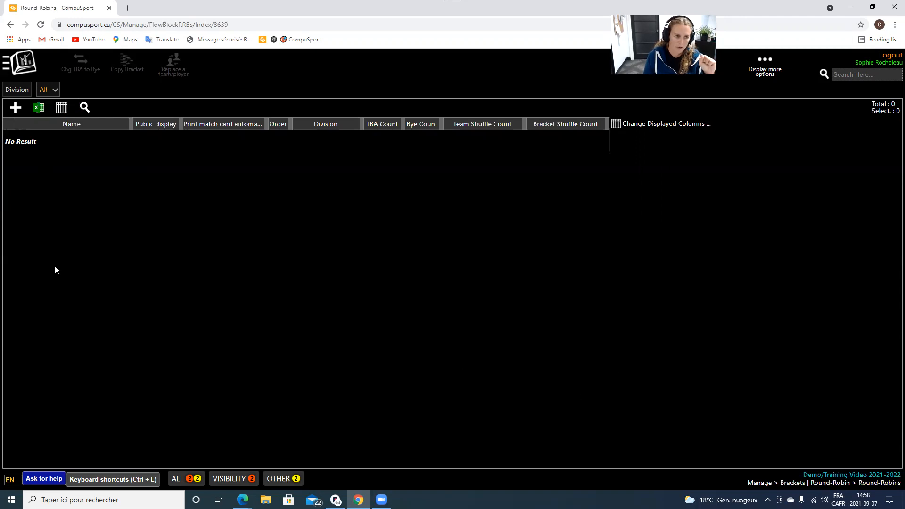
Abandon the Monday Fall League round-robin draft and reopen a blank round-robin form.
click(15, 108)
click(466, 240)
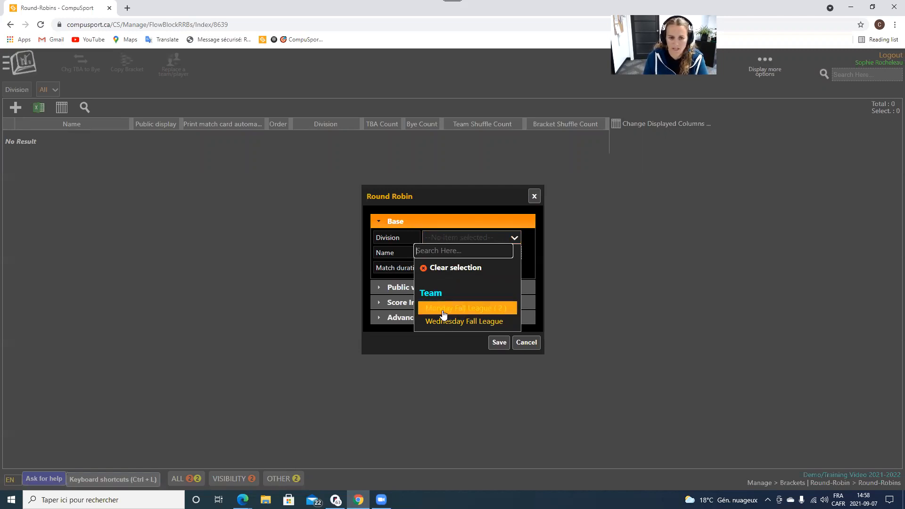
click(443, 308)
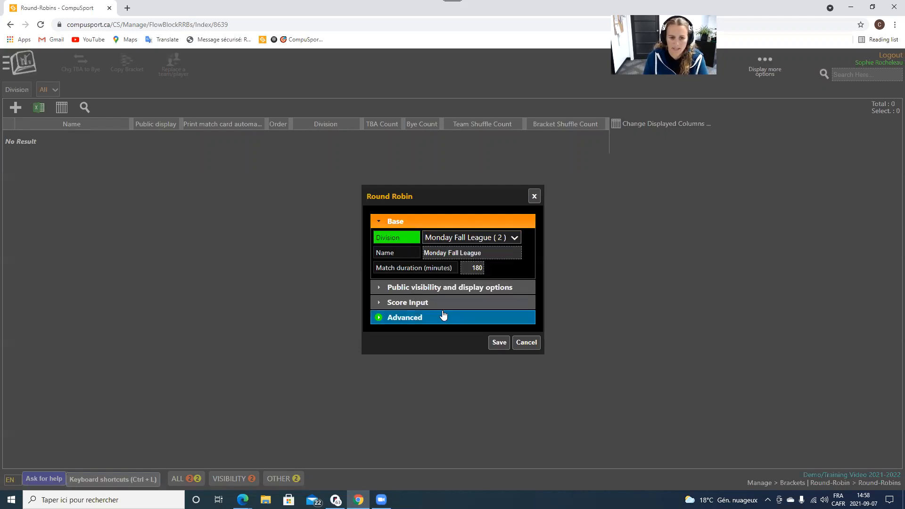
click(418, 304)
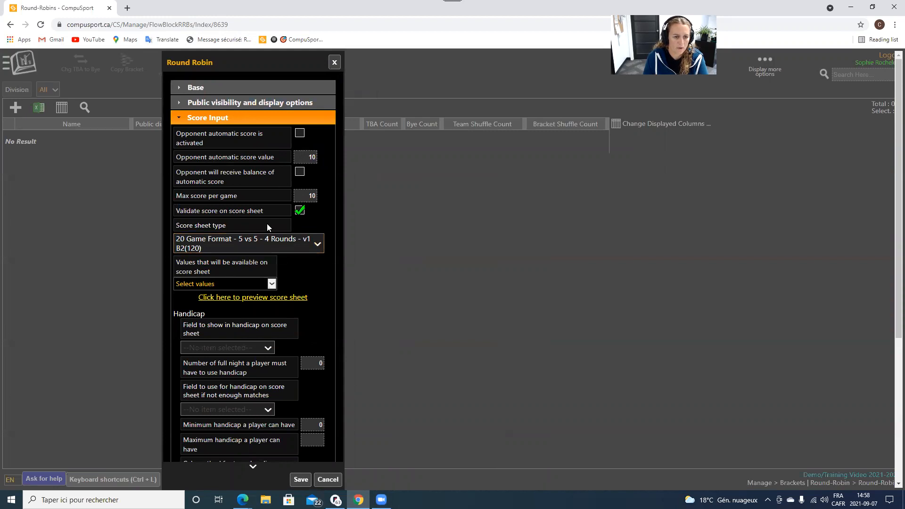
scroll(267, 226, down, 2)
scroll(207, 263, down, 3)
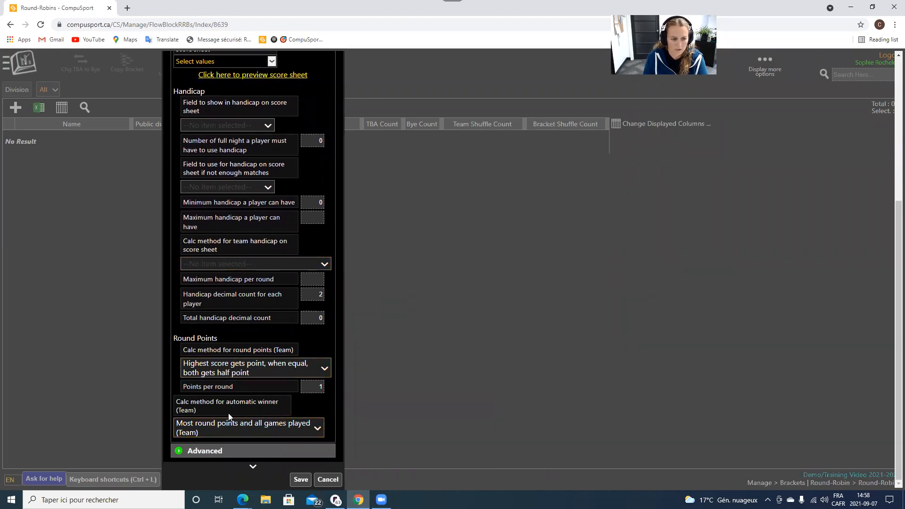
click(327, 480)
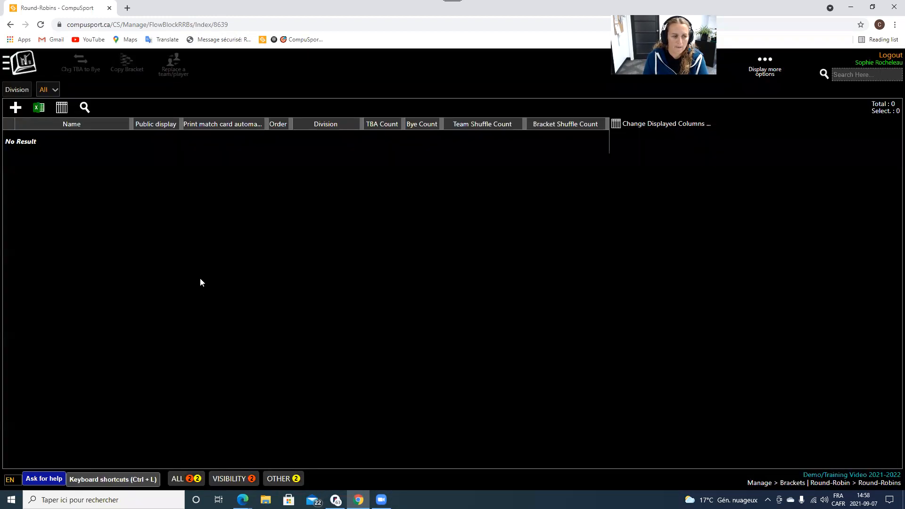
click(14, 107)
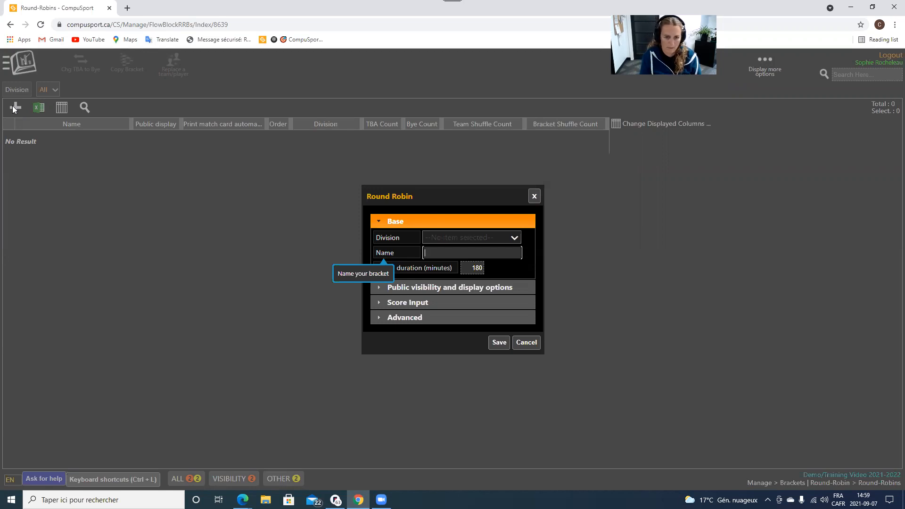
Save a round robin with the Monday Fall League division.
click(429, 238)
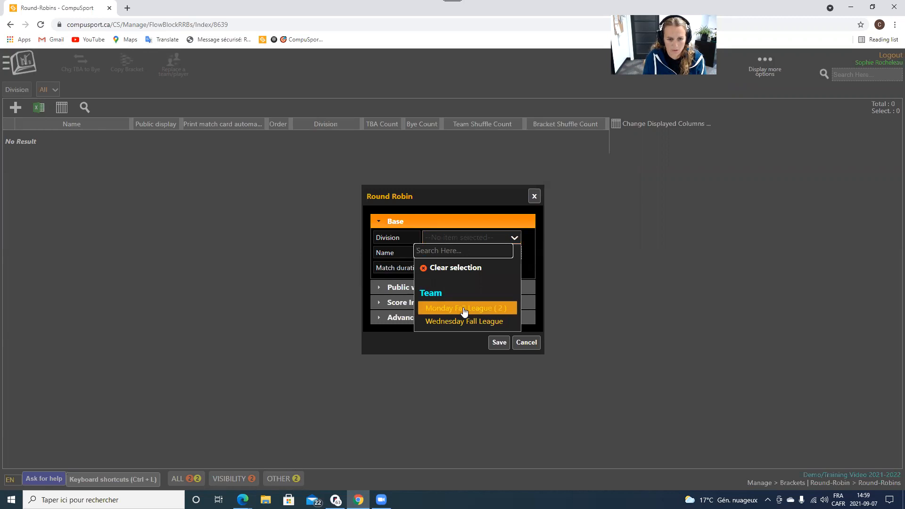
click(448, 307)
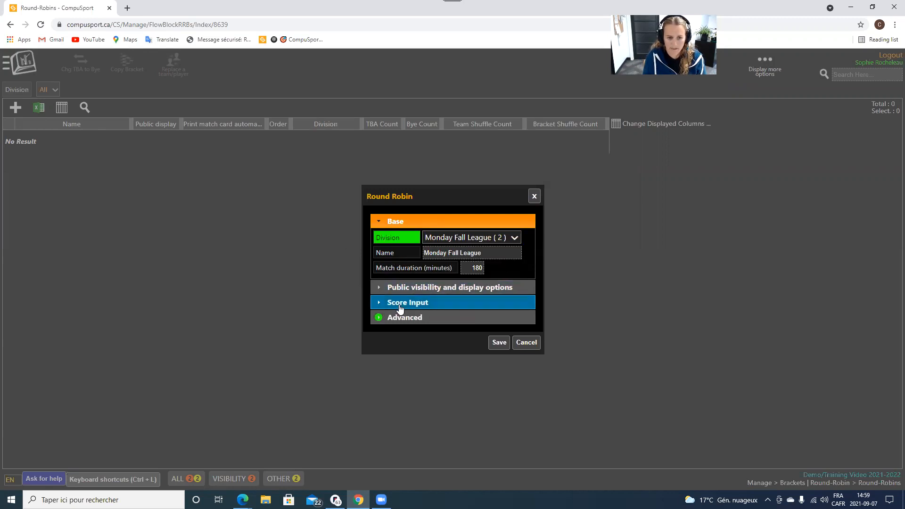
click(499, 342)
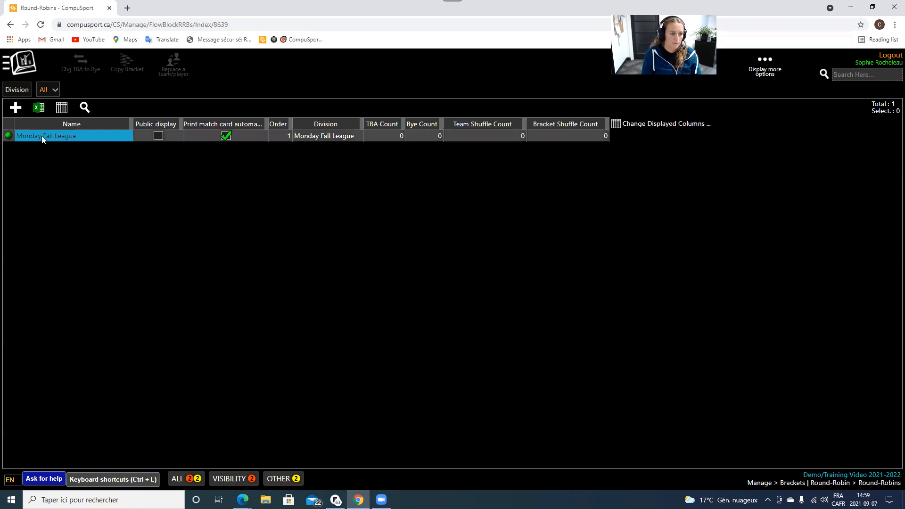
Add and save a second round robin for Wednesday Fall League.
click(15, 108)
click(469, 238)
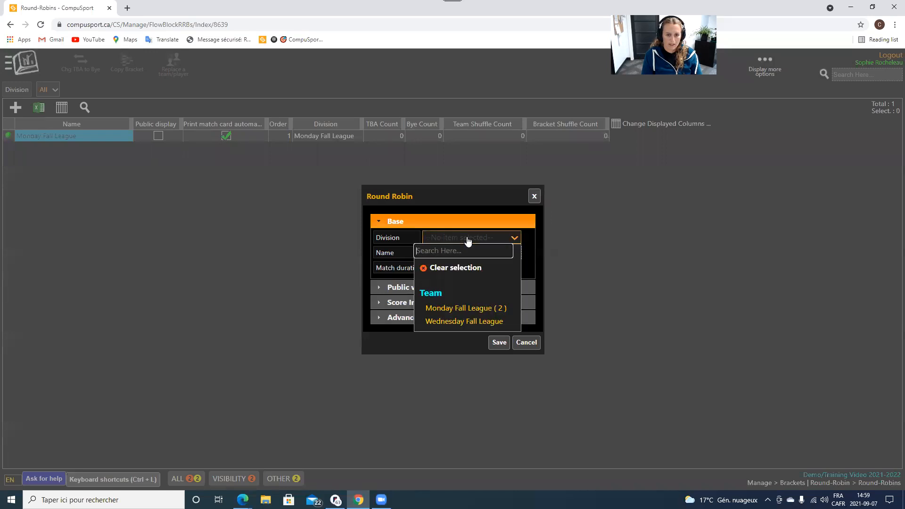
click(448, 319)
click(494, 341)
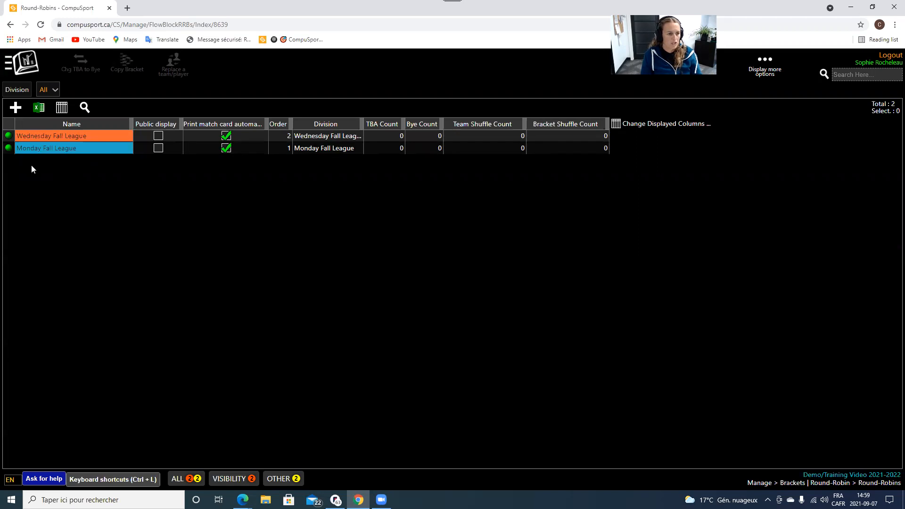
Open the Wednesday Fall League bracket's settings and expand its score input options.
click(38, 138)
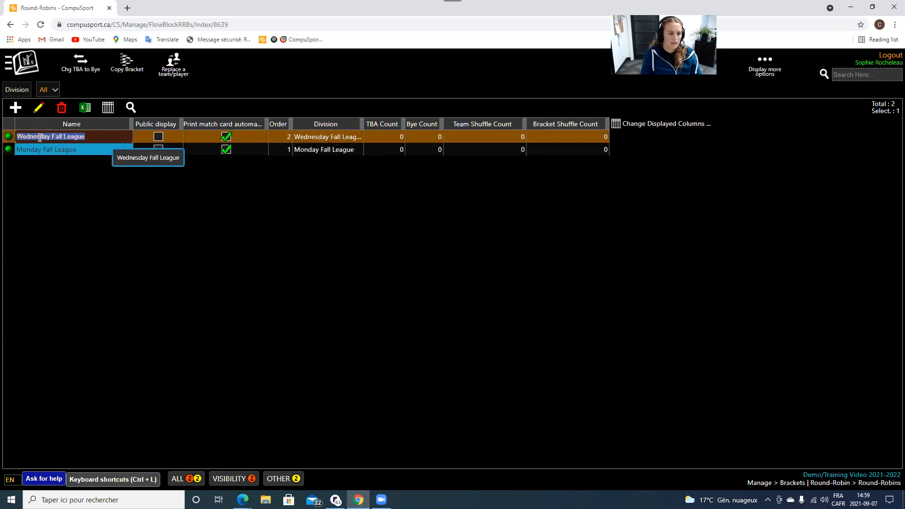
click(40, 106)
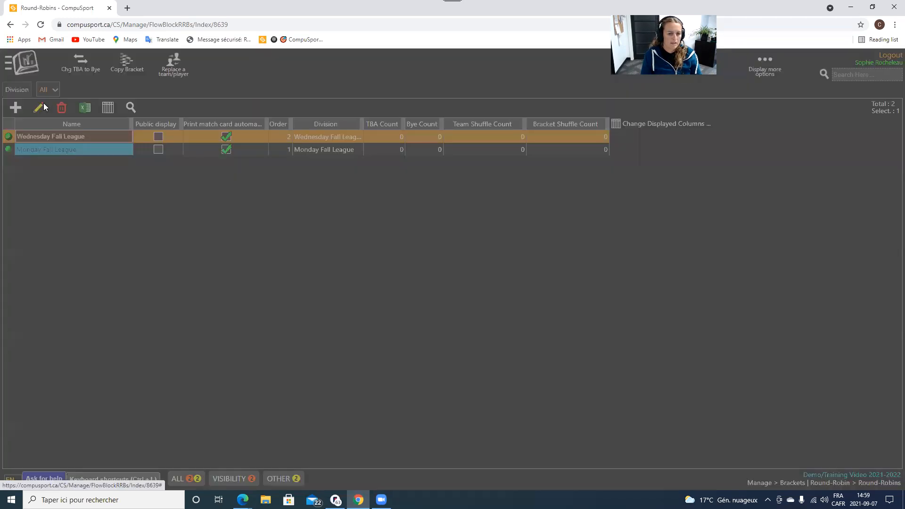
click(465, 302)
scroll(470, 282, down, 6)
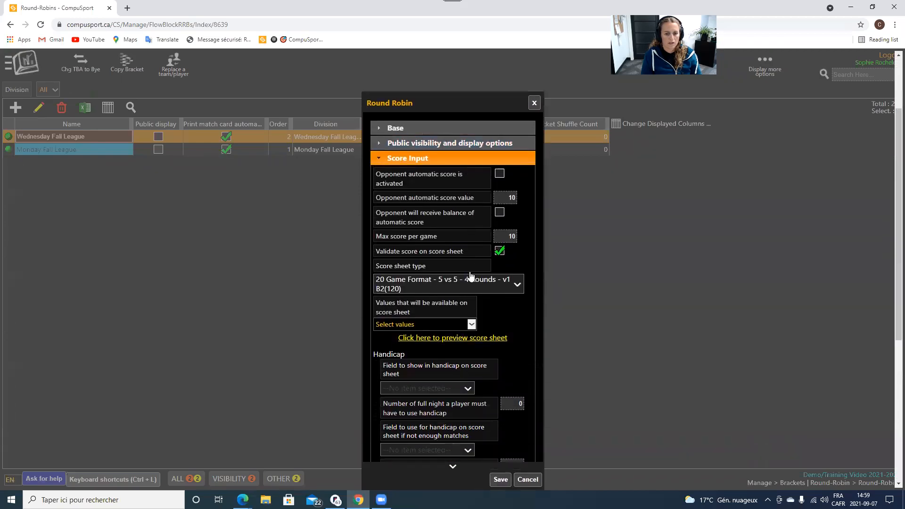
scroll(489, 381, down, 2)
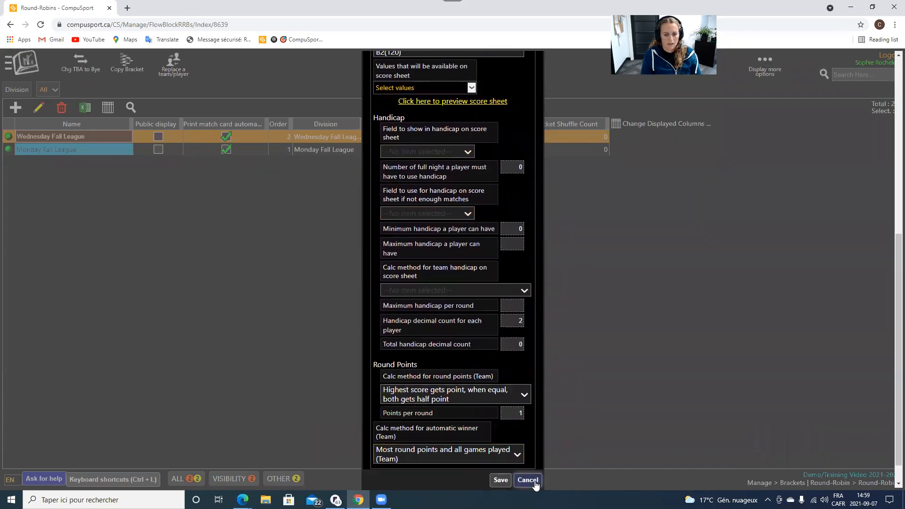
Drag Monday Fall League above Wednesday Fall League and save the bracket order.
click(528, 480)
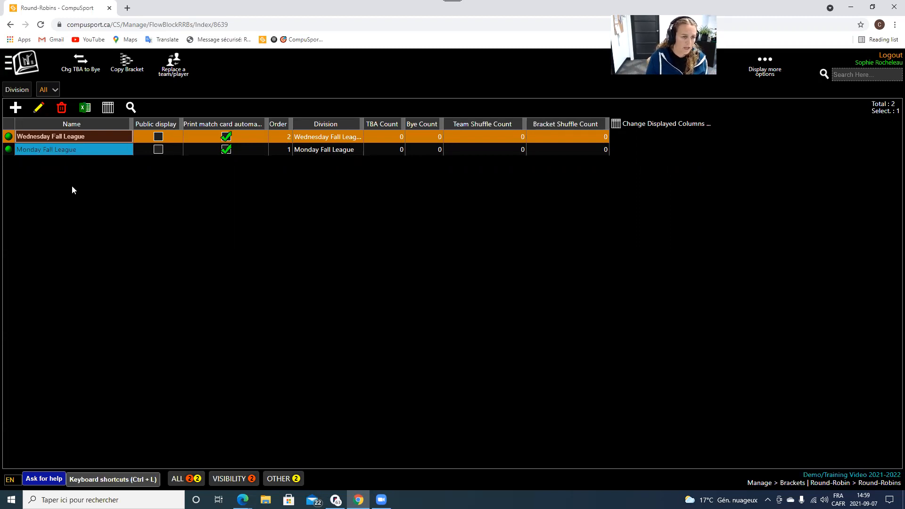
click(63, 202)
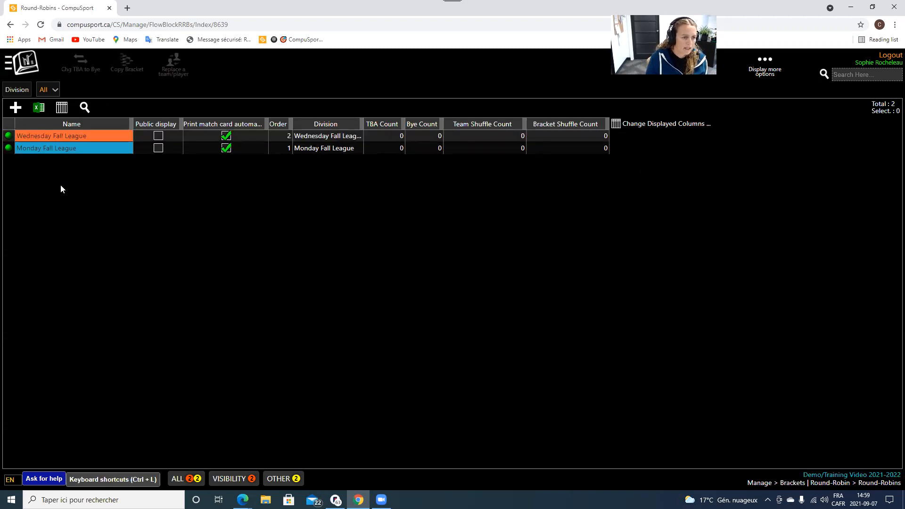
drag(59, 148, 62, 136)
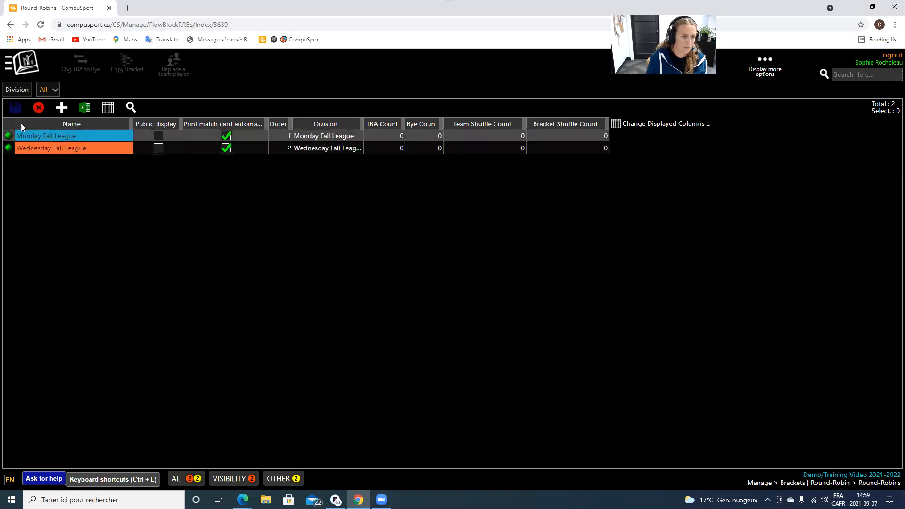
click(15, 107)
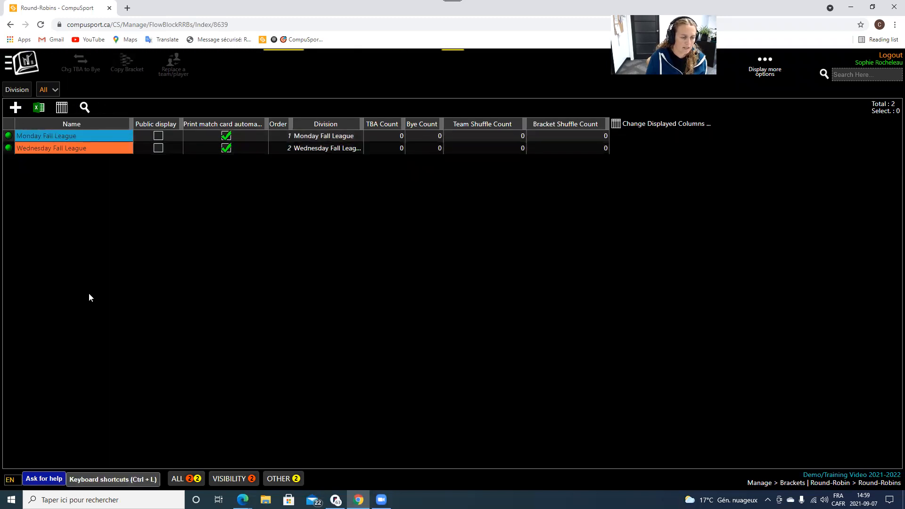
click(52, 137)
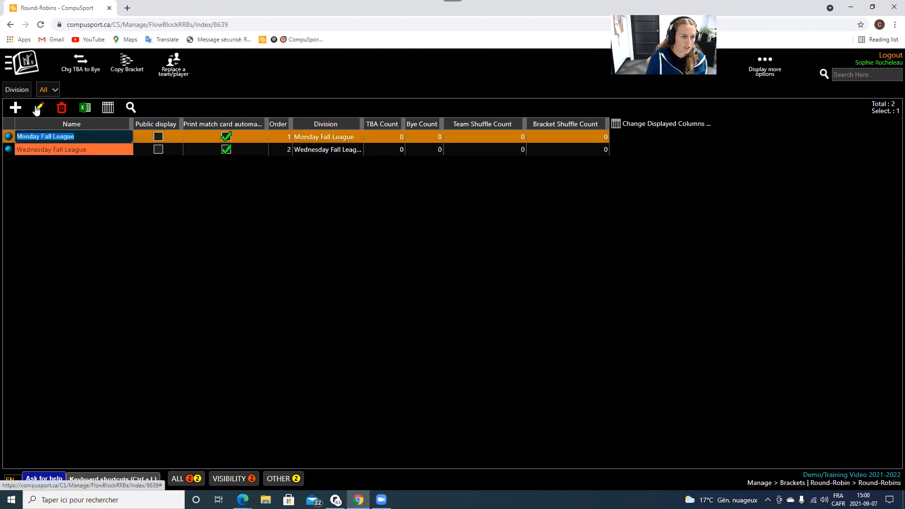
click(111, 297)
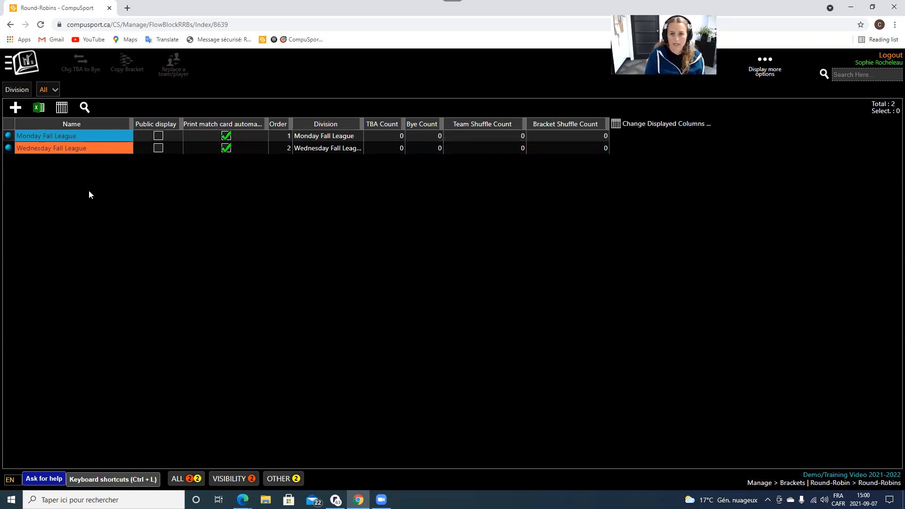
click(34, 66)
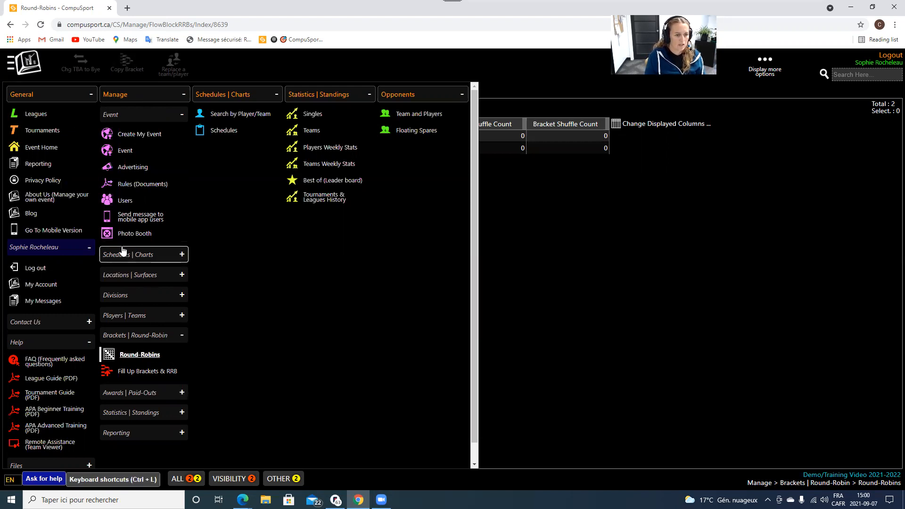
Go through Schedules | Charts to the Surfaces Scheduler page for Sep 07.
click(143, 255)
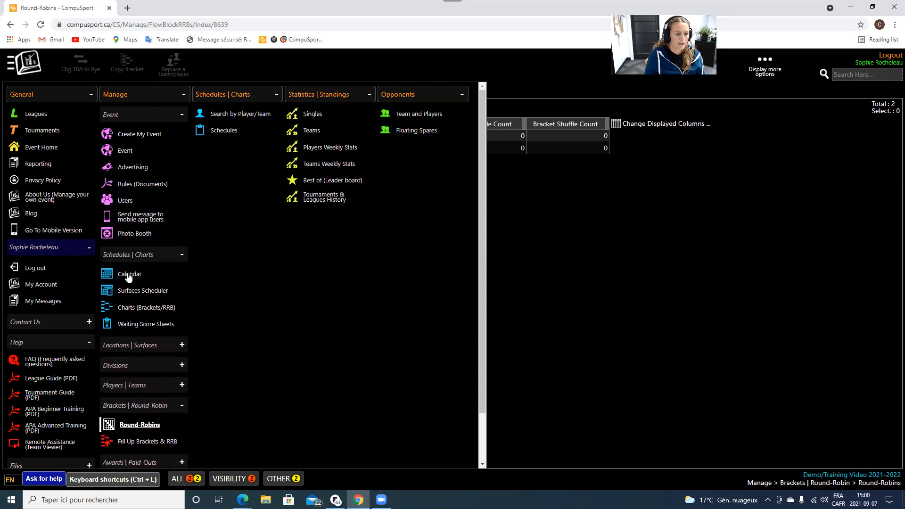
click(138, 291)
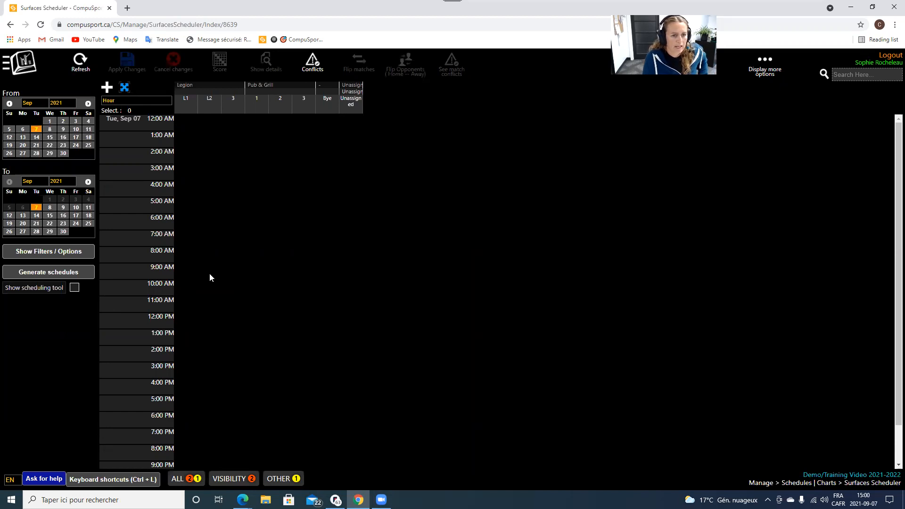
click(22, 68)
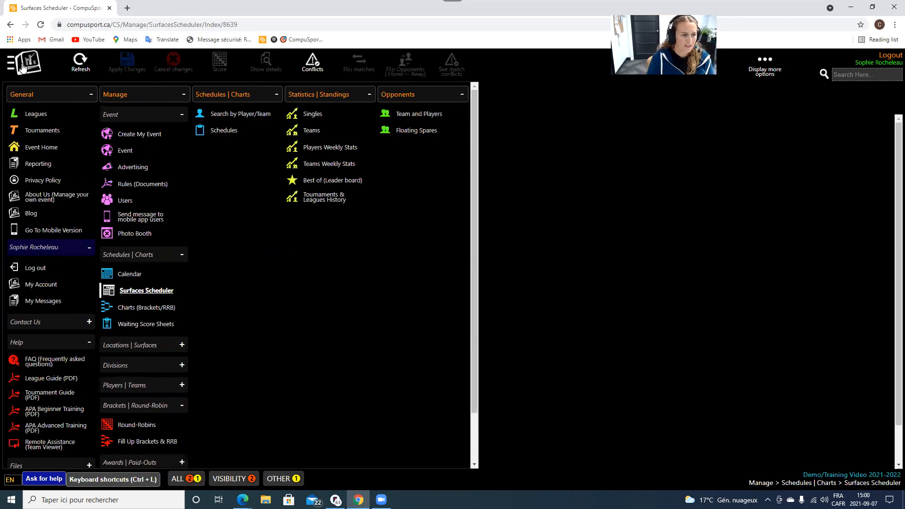
scroll(163, 300, down, 1)
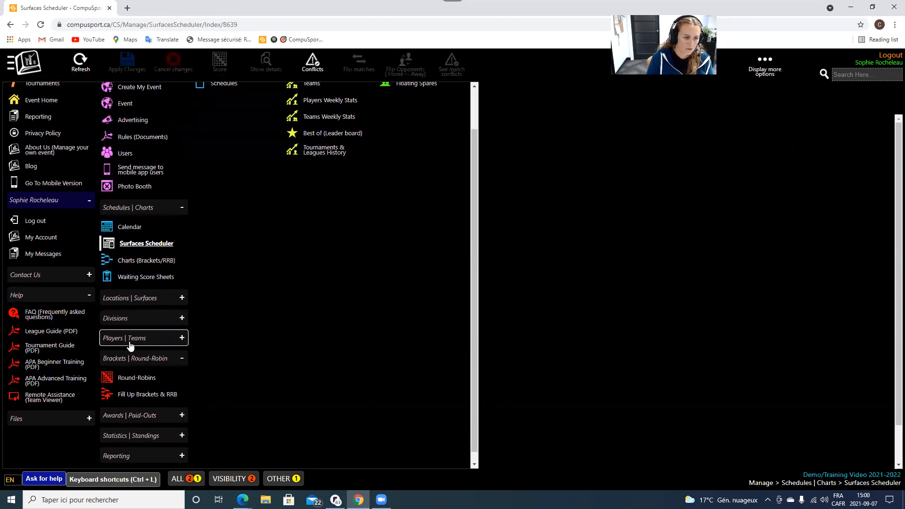
click(147, 366)
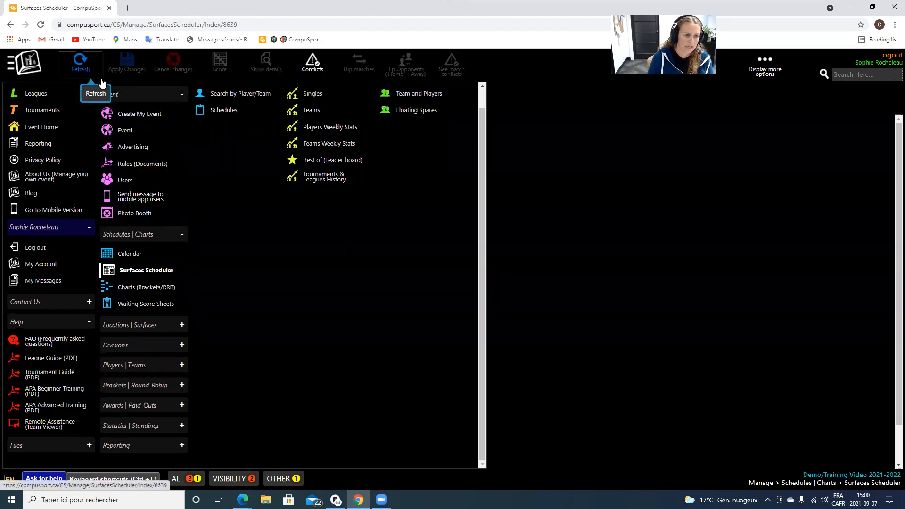
scroll(70, 110, up, 1)
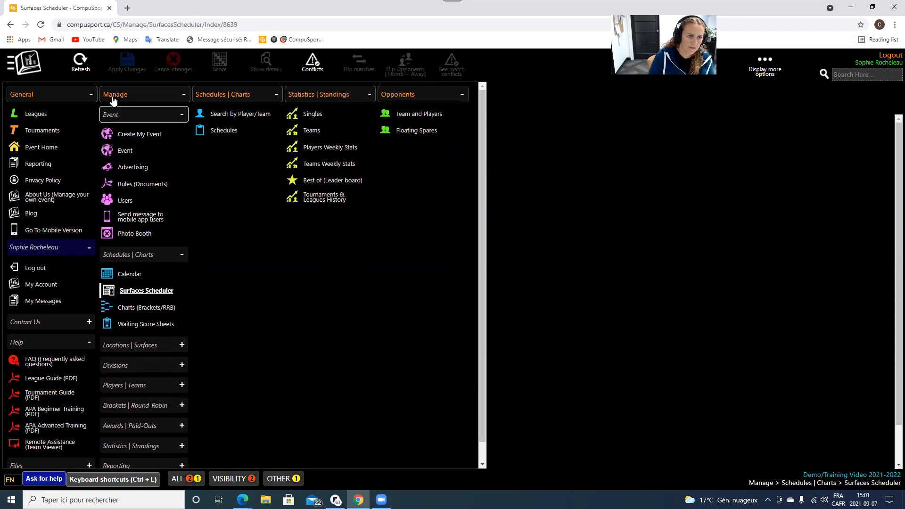
click(152, 290)
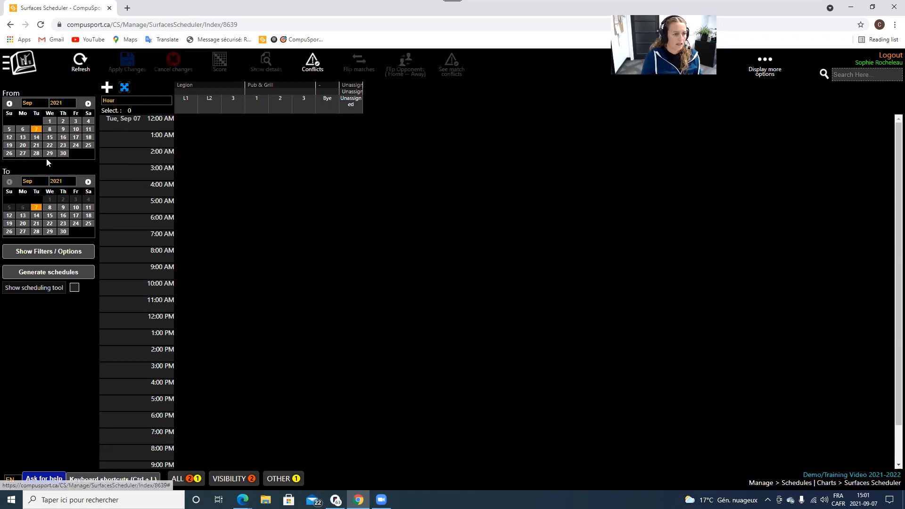
Set the scheduler range to Sep 7, 2021 – Apr 29, 2022 and bring up Generate schedules.
click(35, 130)
click(88, 182)
click(89, 182)
click(88, 182)
click(88, 182)
click(88, 182)
click(89, 182)
click(88, 182)
click(76, 232)
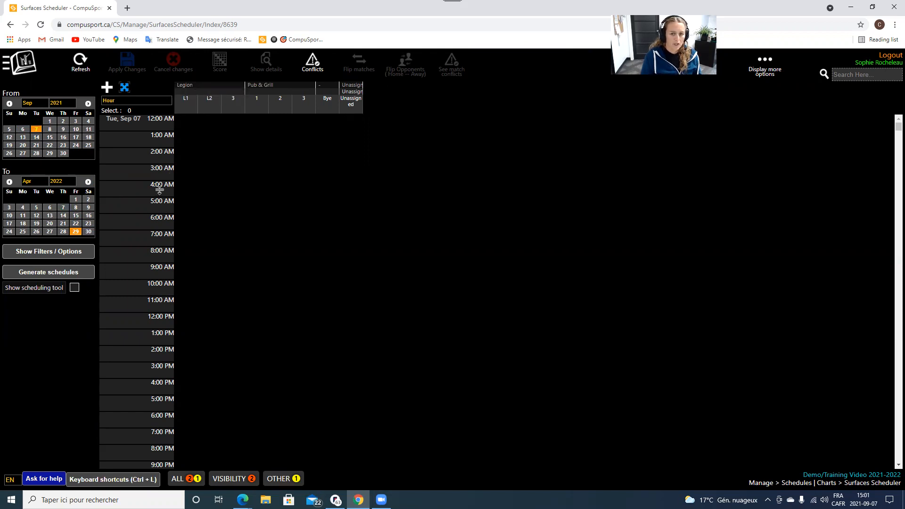
click(26, 273)
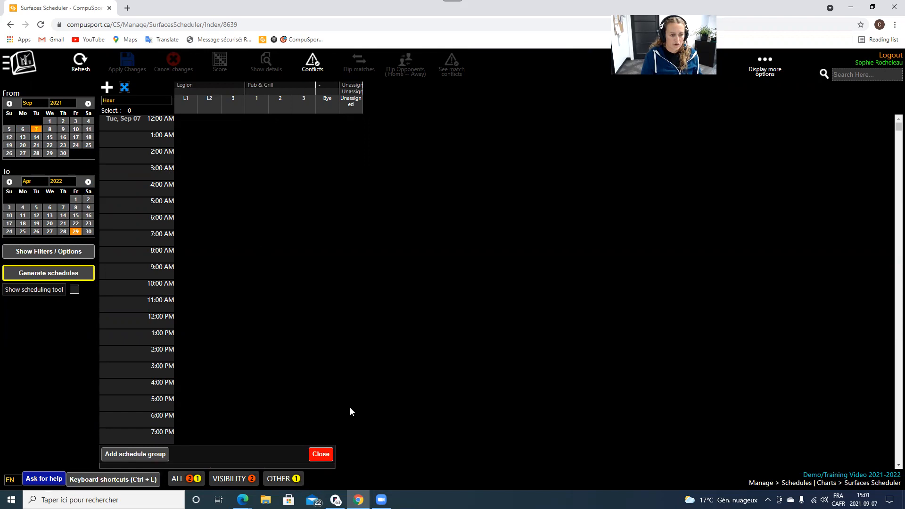
Add a schedule group named Monday.
click(142, 455)
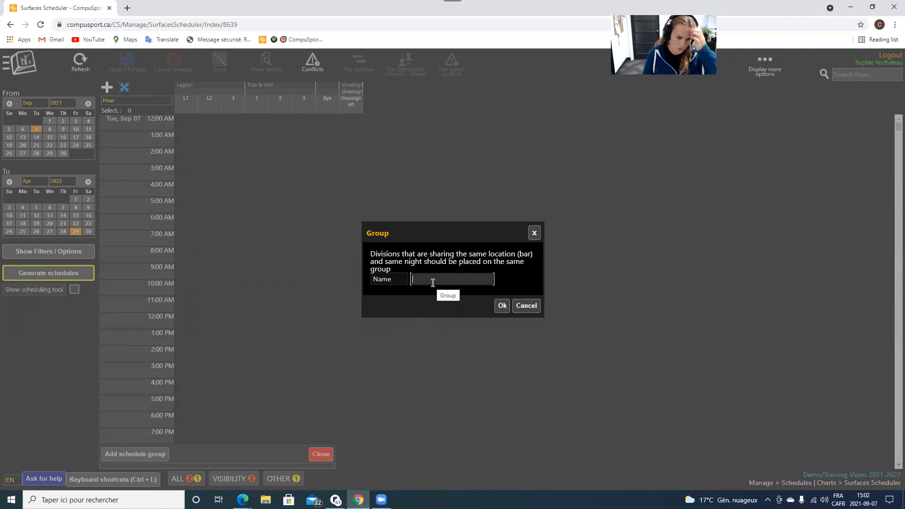
text(Monday)
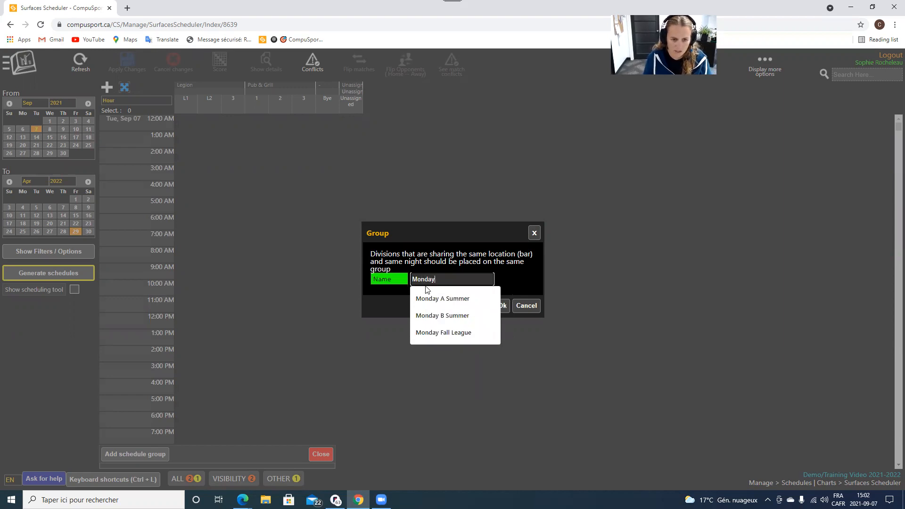
click(393, 300)
click(501, 306)
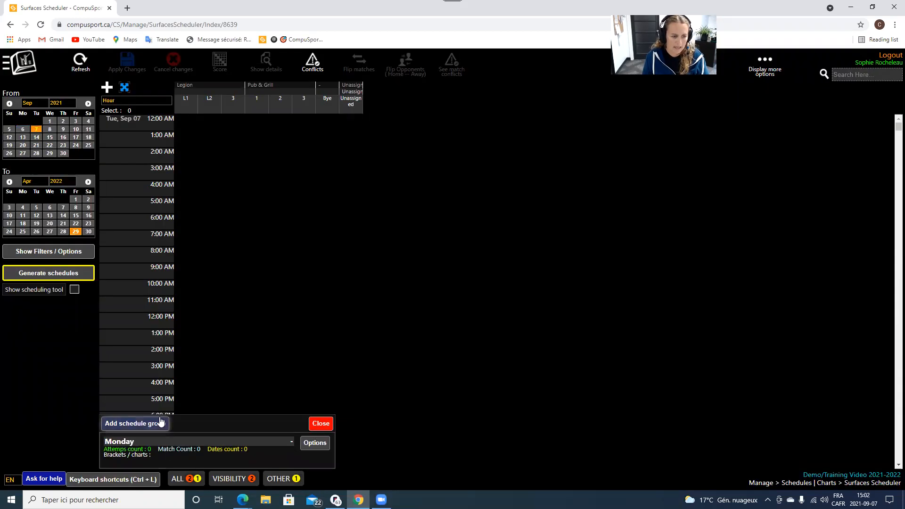
Add a second schedule group named Wednesday.
click(160, 423)
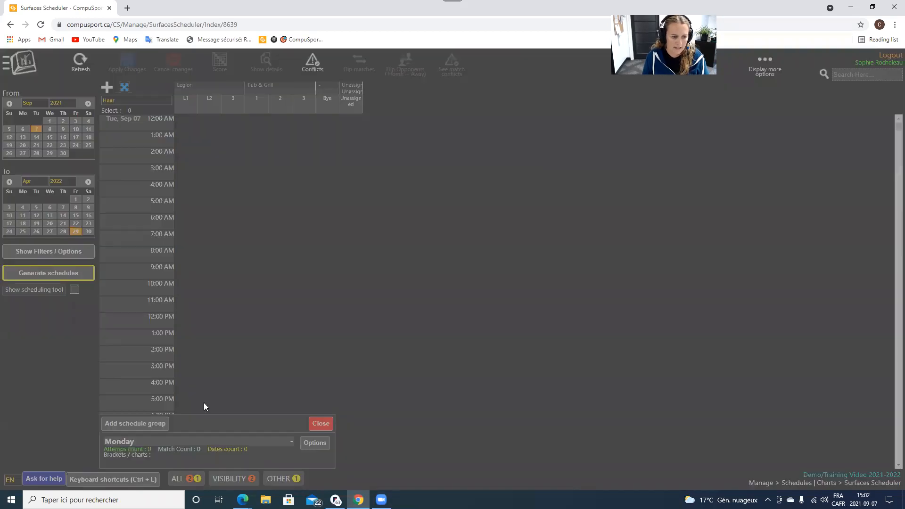
text(Wednesday)
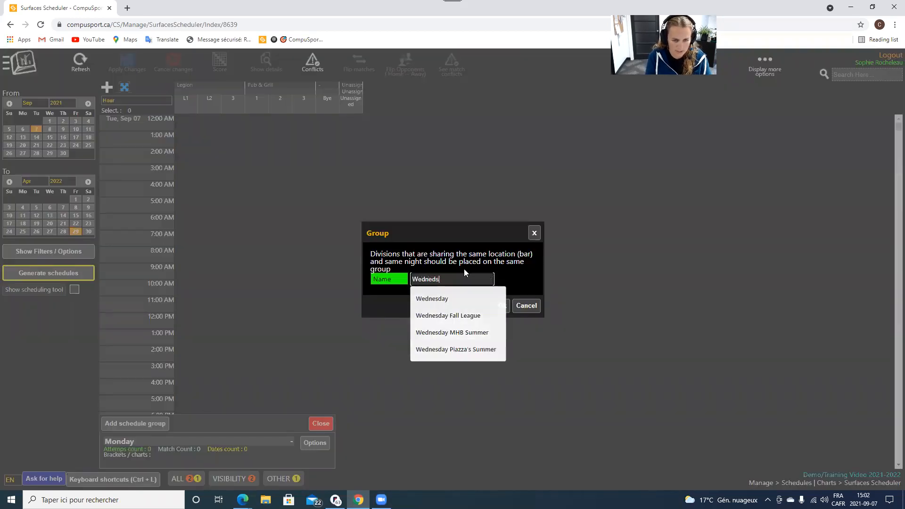
key(BackSpace)
key(BackSpace)
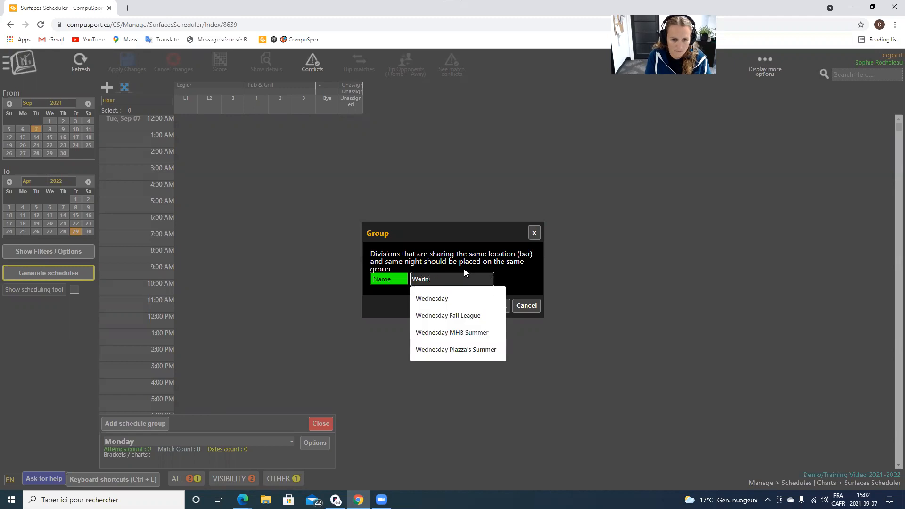
text(sday)
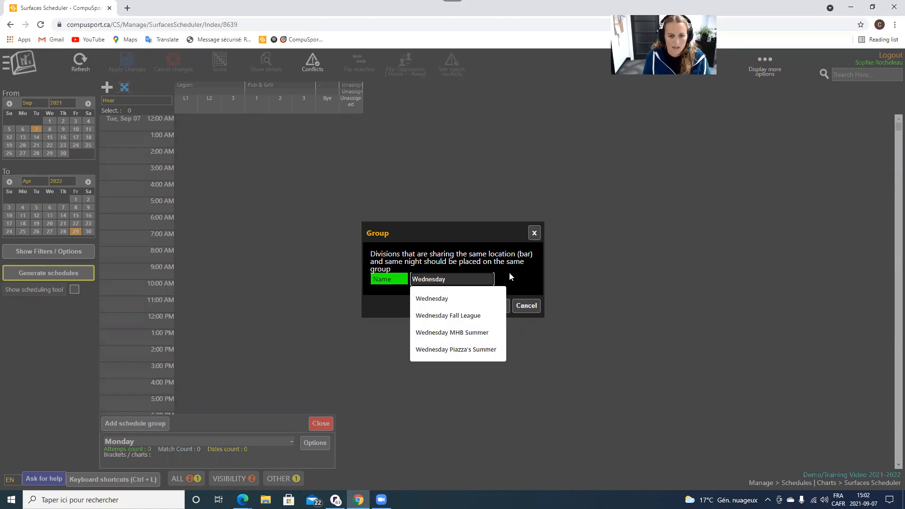
click(503, 306)
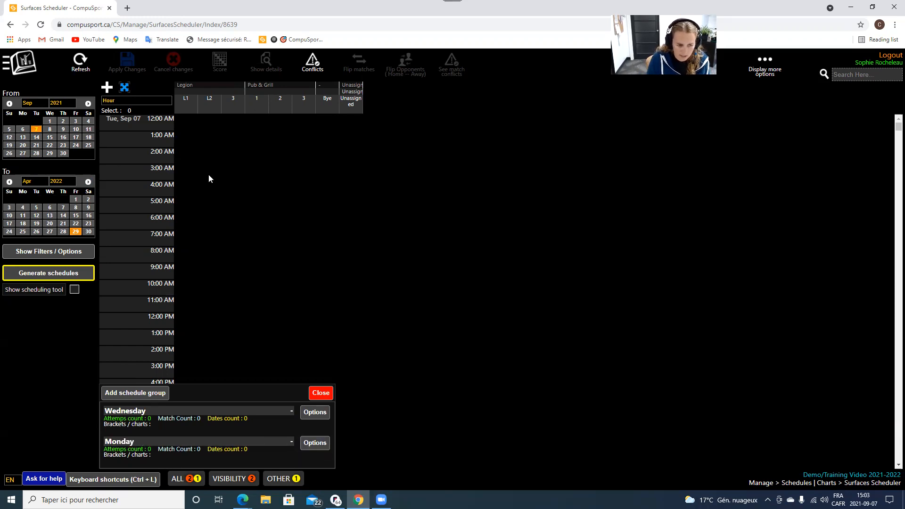
Link the Monday Fall League round robin to the Monday group through its Options.
click(321, 448)
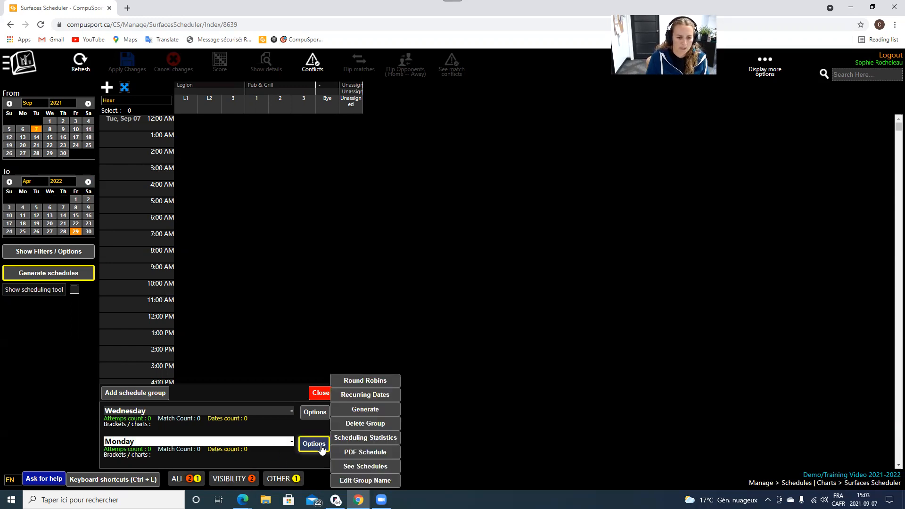
click(371, 383)
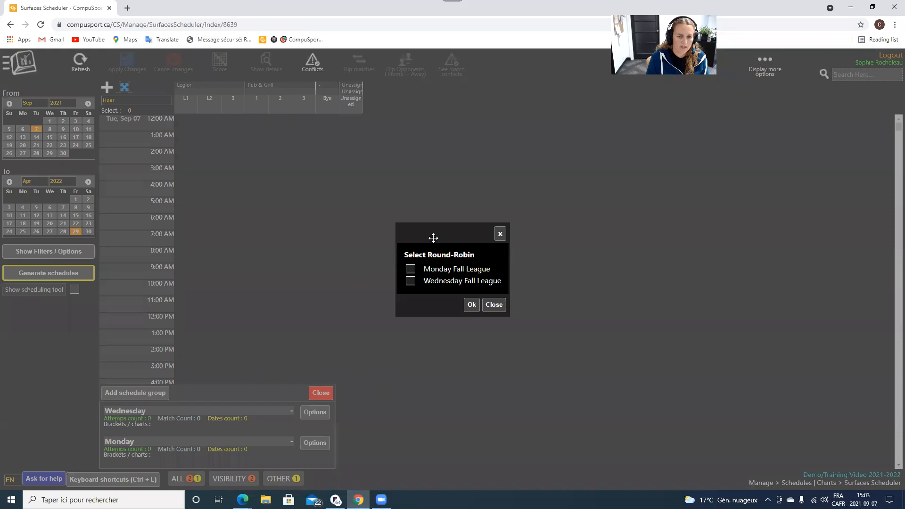
drag(433, 238, 452, 257)
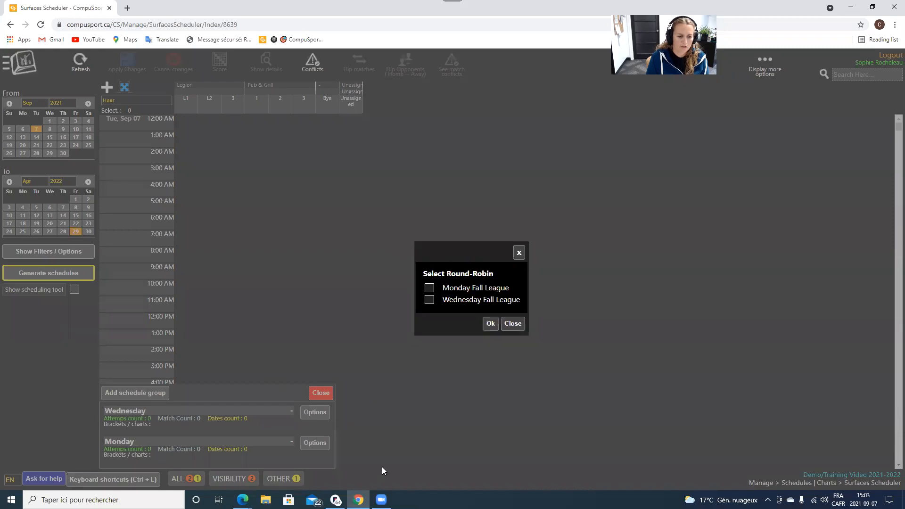
click(518, 253)
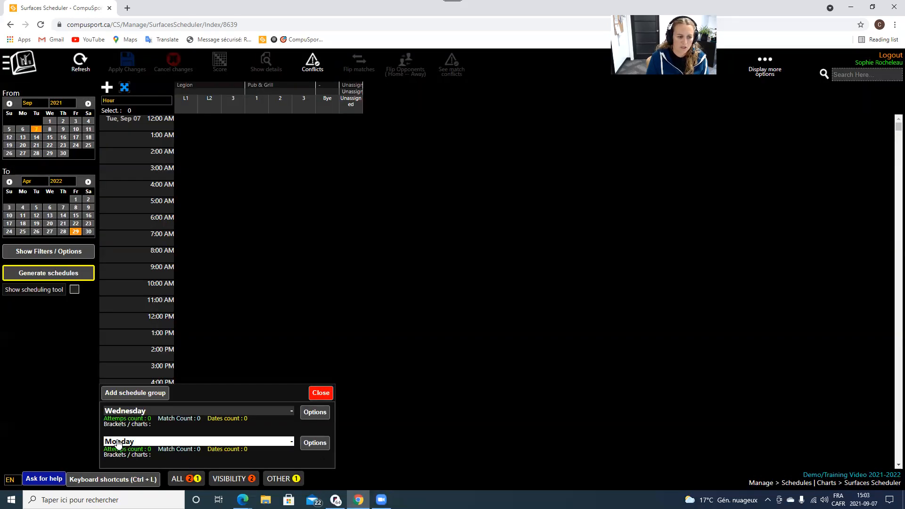
click(325, 442)
click(361, 377)
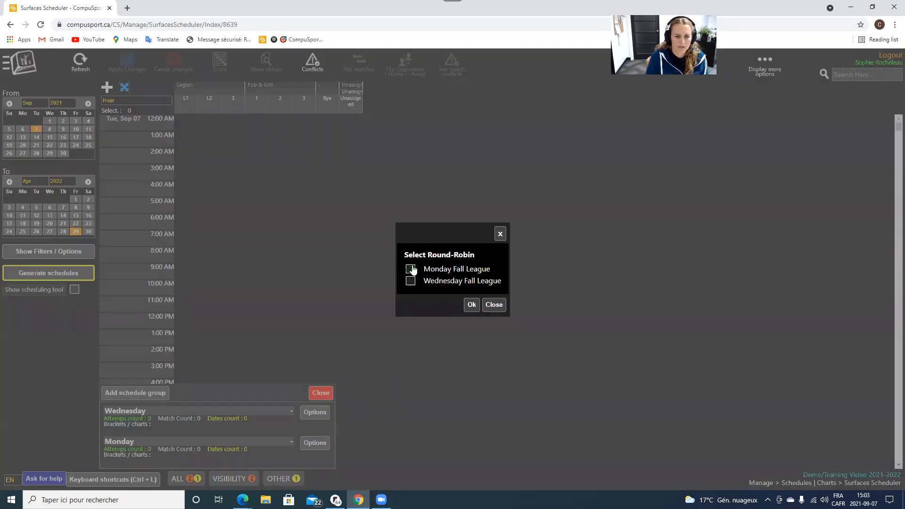
click(411, 270)
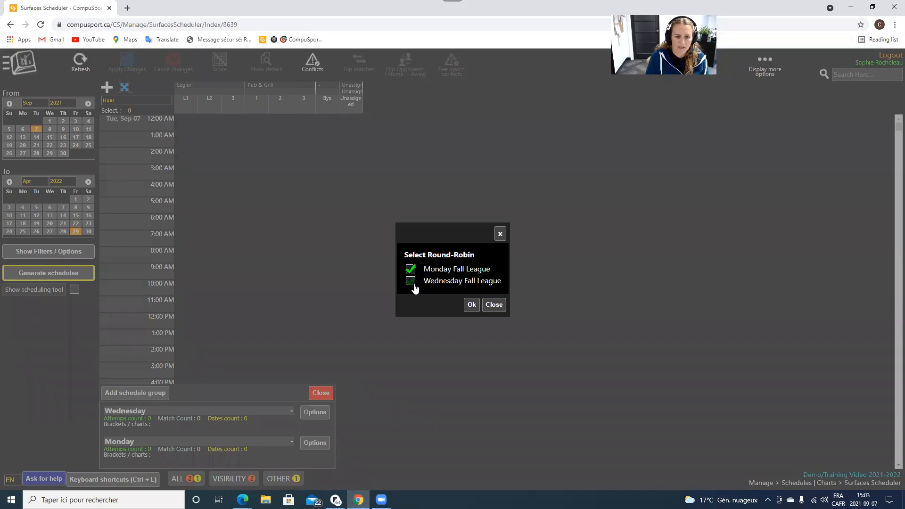
click(473, 307)
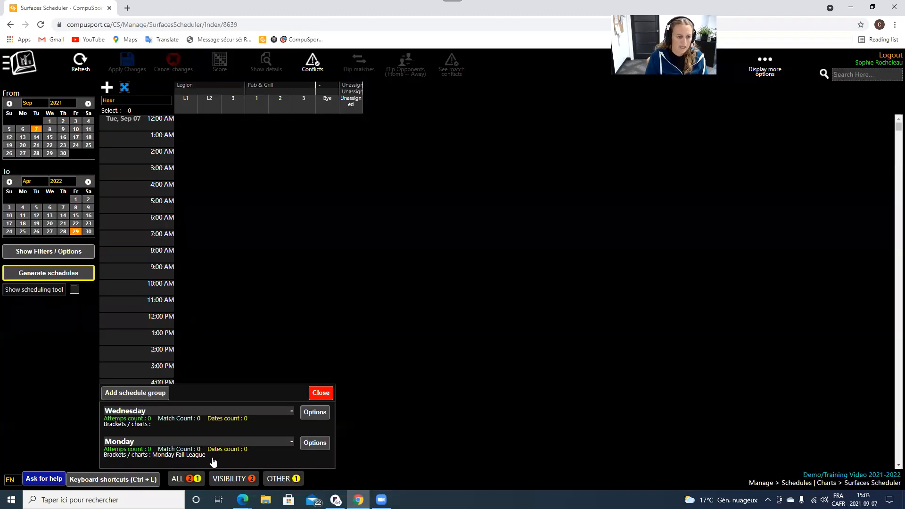
Open the Monday group's Recurring Dates manager, keeping the round-robin filter on All.
click(319, 444)
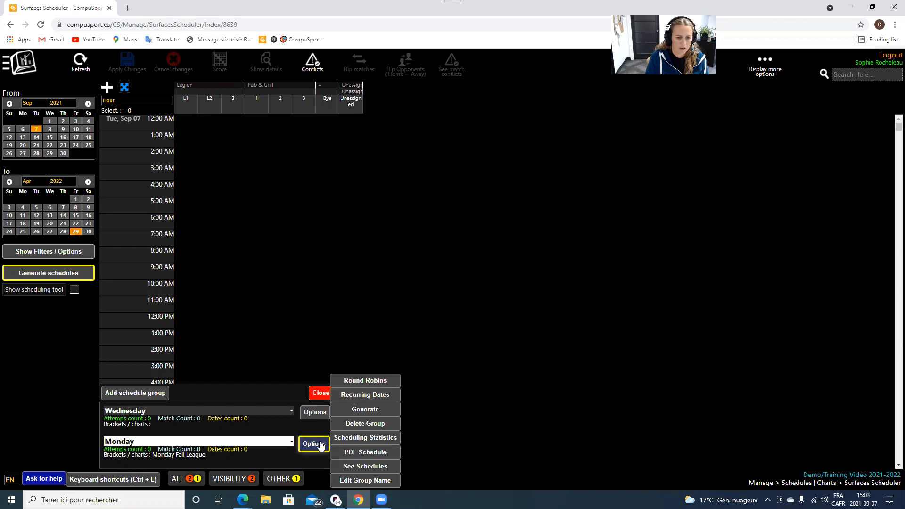
click(368, 396)
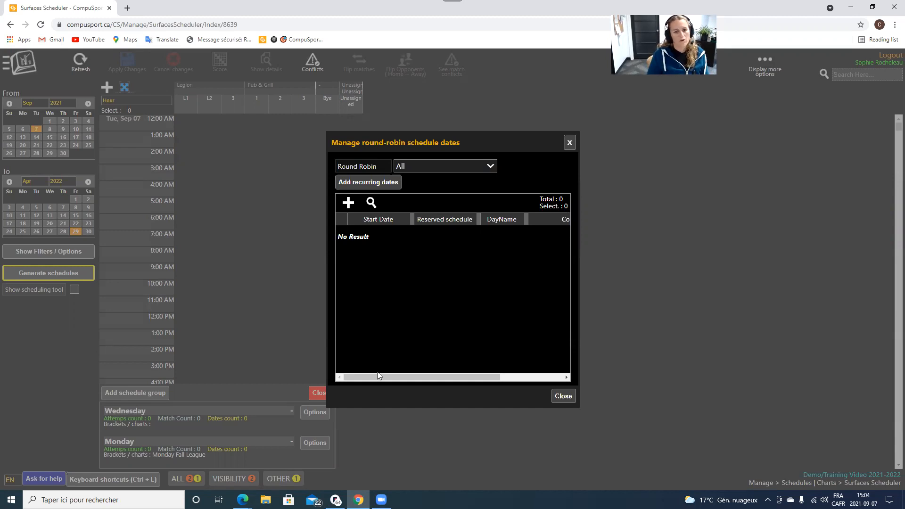
click(568, 143)
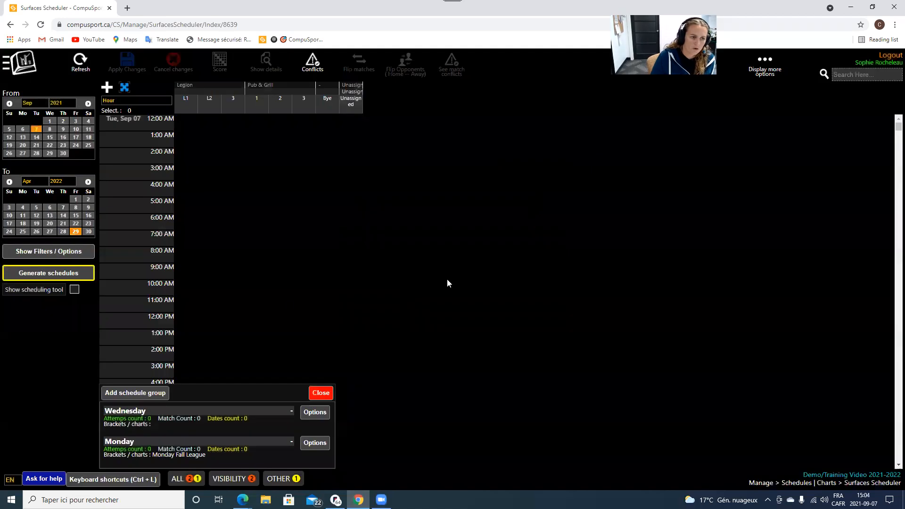
click(311, 445)
click(373, 395)
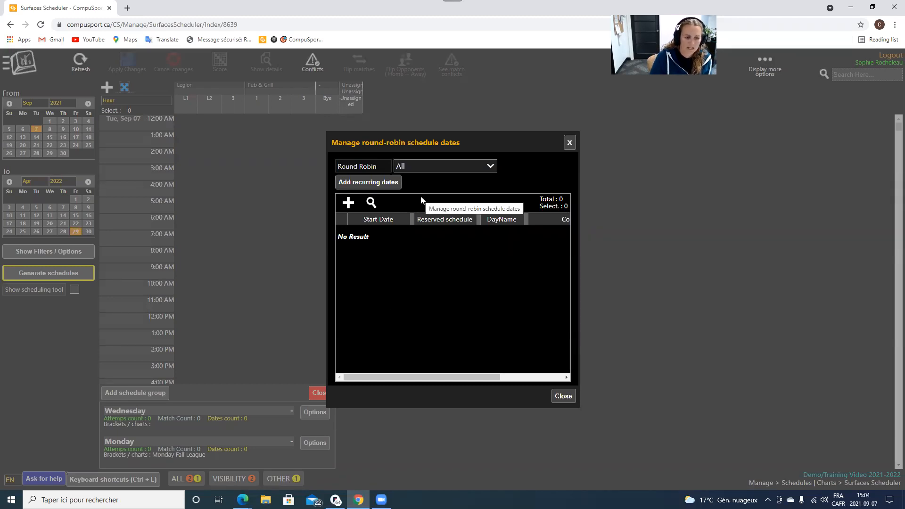
click(416, 169)
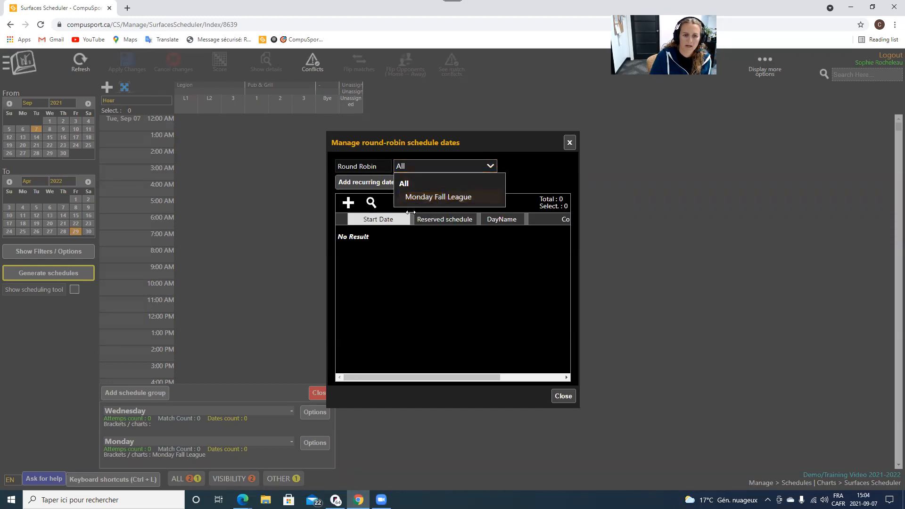
click(488, 168)
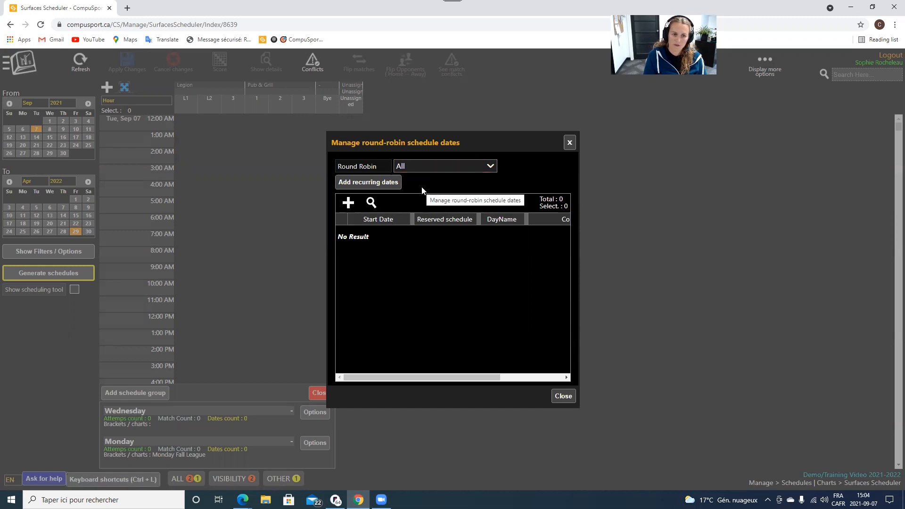
Begin adding recurring dates with start date 09/13/2021.
click(341, 184)
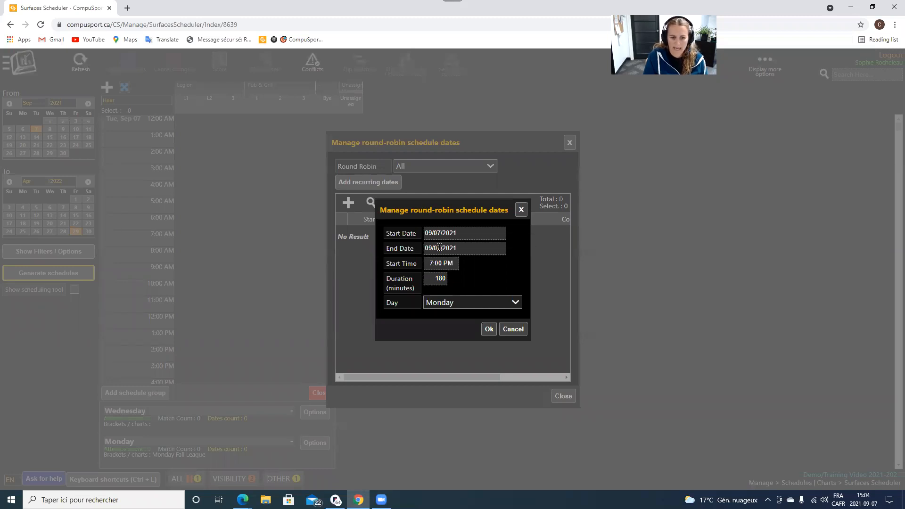
click(445, 233)
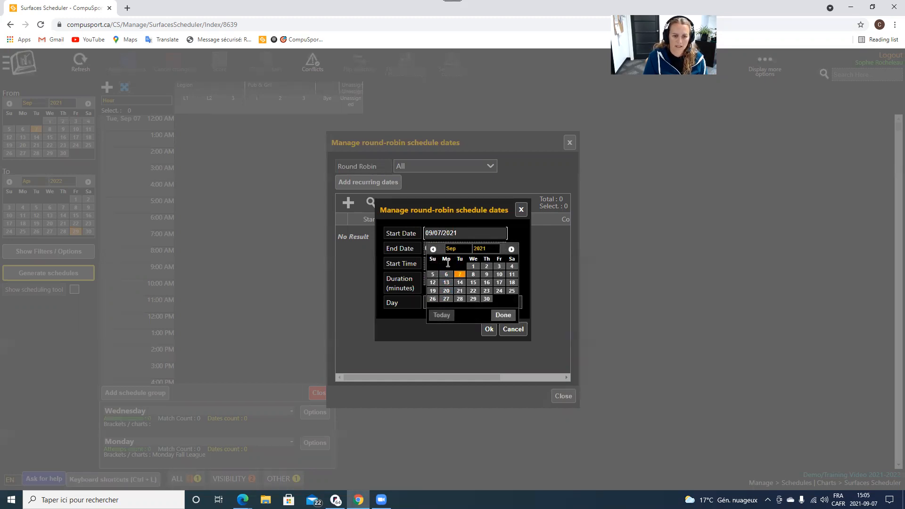
click(444, 285)
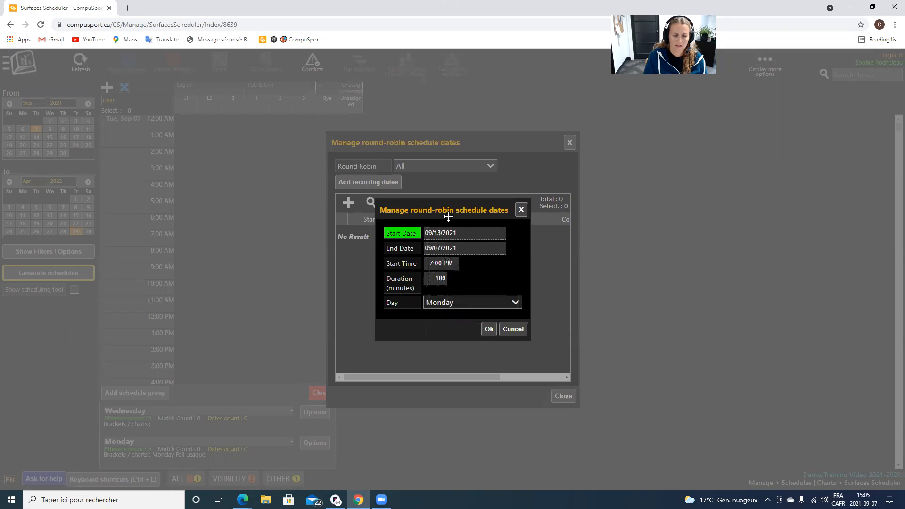
Set end date 04/25/2022 and create the weekly Monday 7:00 PM, 180-minute dates.
click(464, 249)
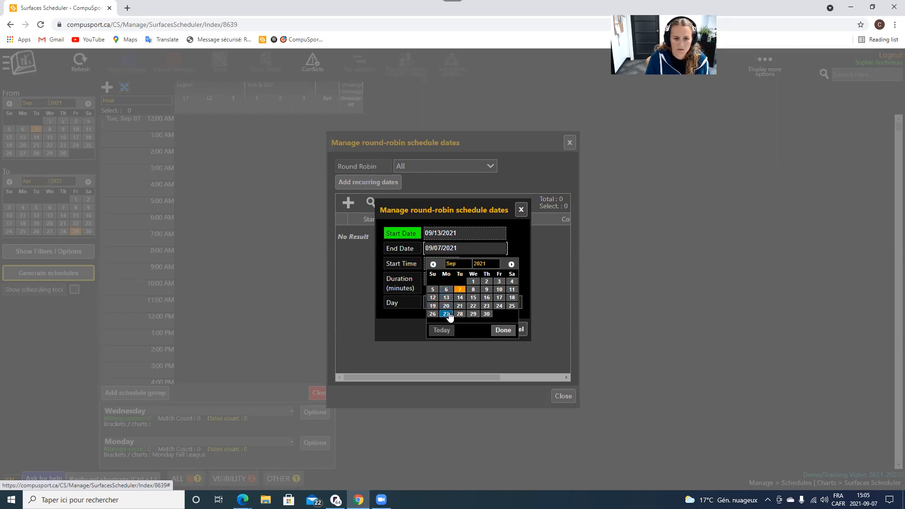
click(512, 265)
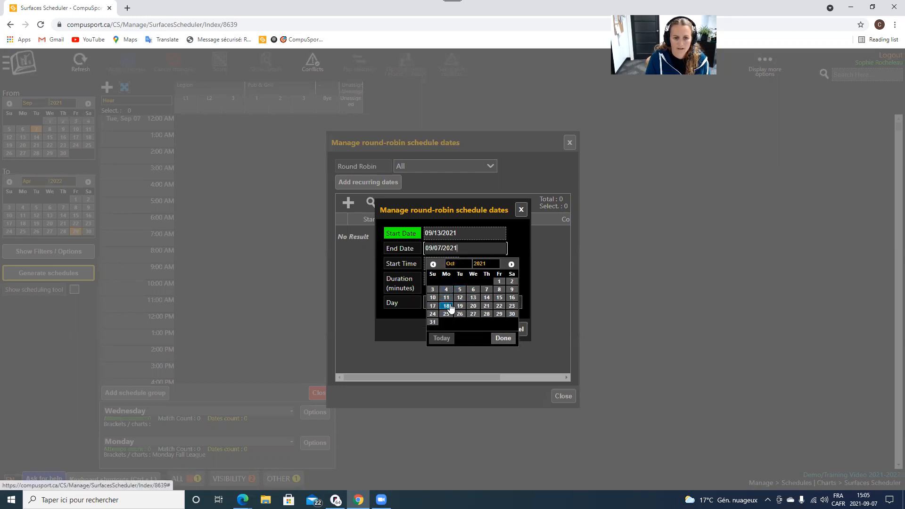
click(511, 264)
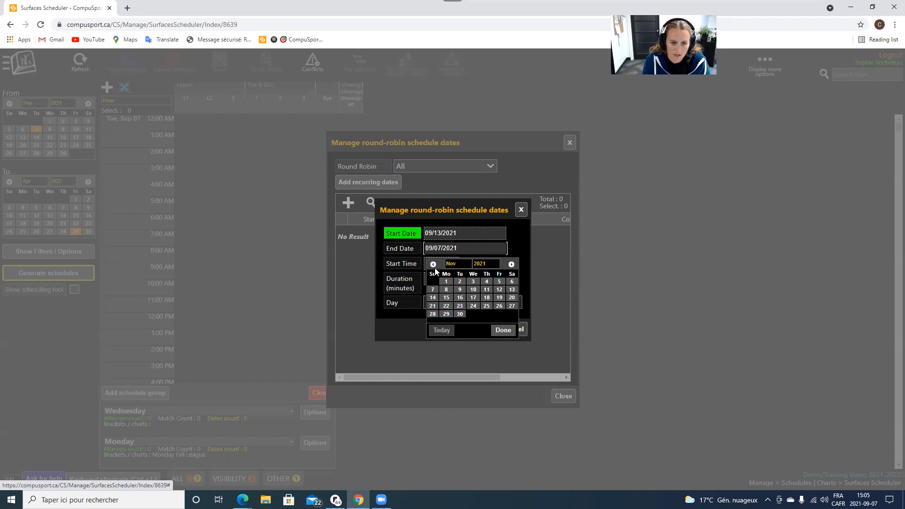
click(510, 266)
click(511, 266)
click(511, 265)
click(510, 265)
click(511, 265)
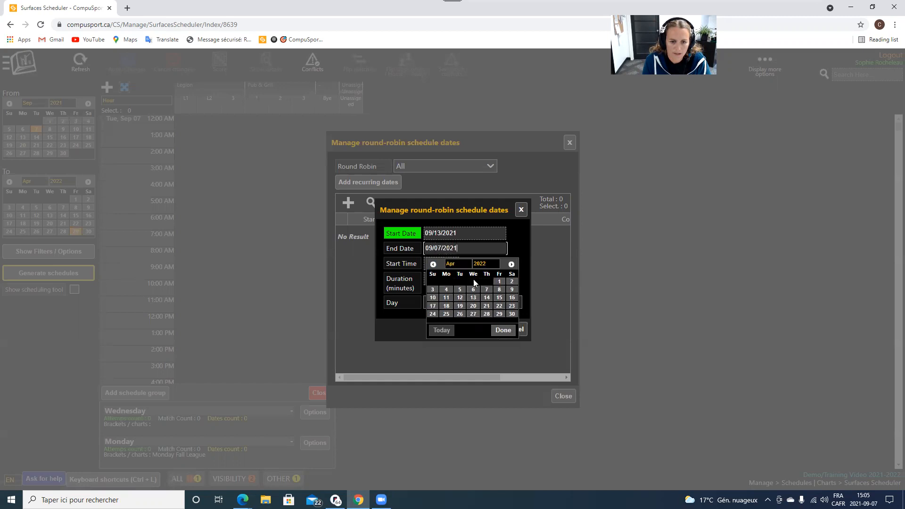
click(445, 314)
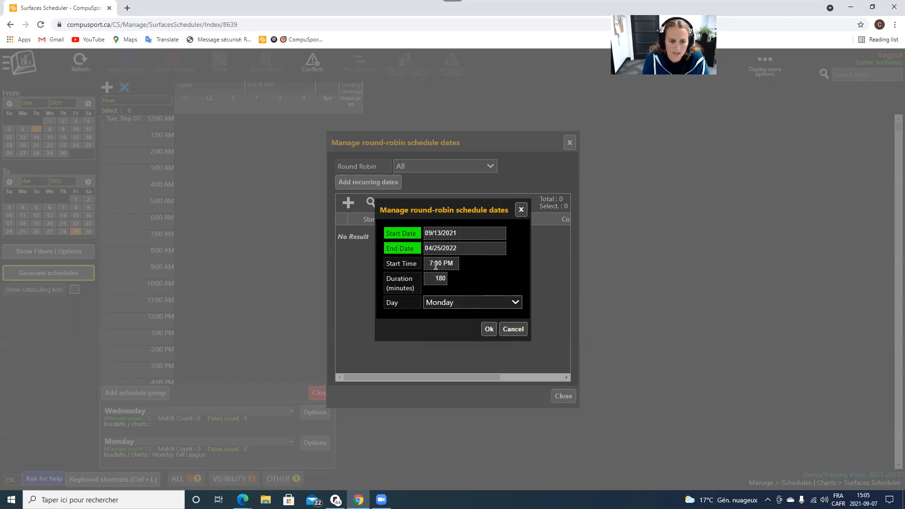
click(490, 330)
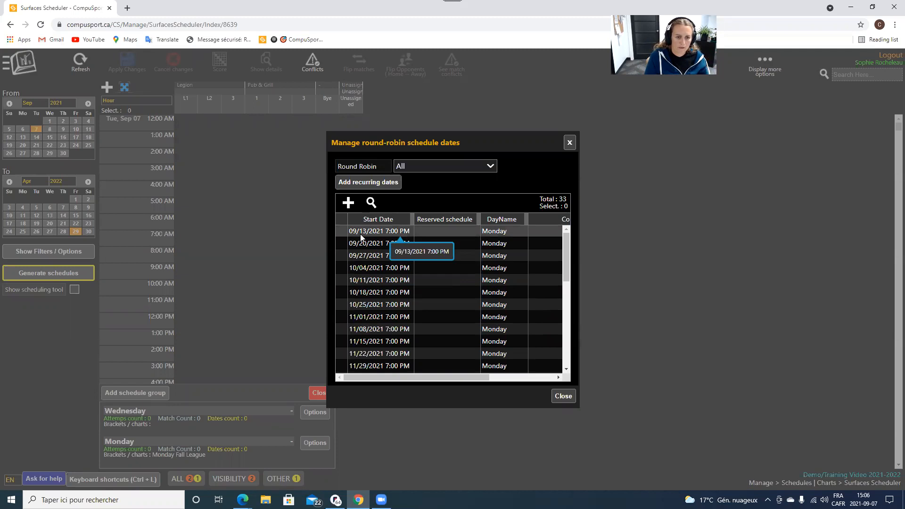
Scroll through the 33 Monday dates and select the 12/27/2021 row.
scroll(363, 246, down, 5)
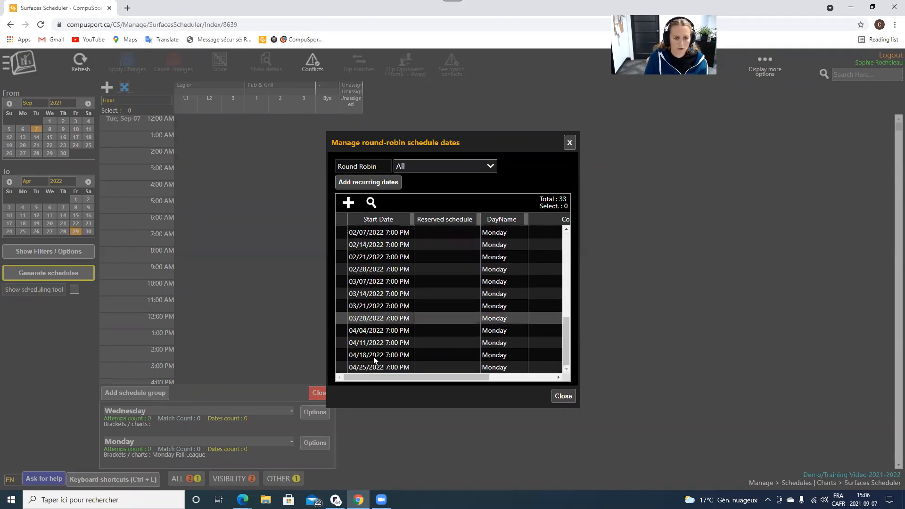
scroll(377, 325, up, 5)
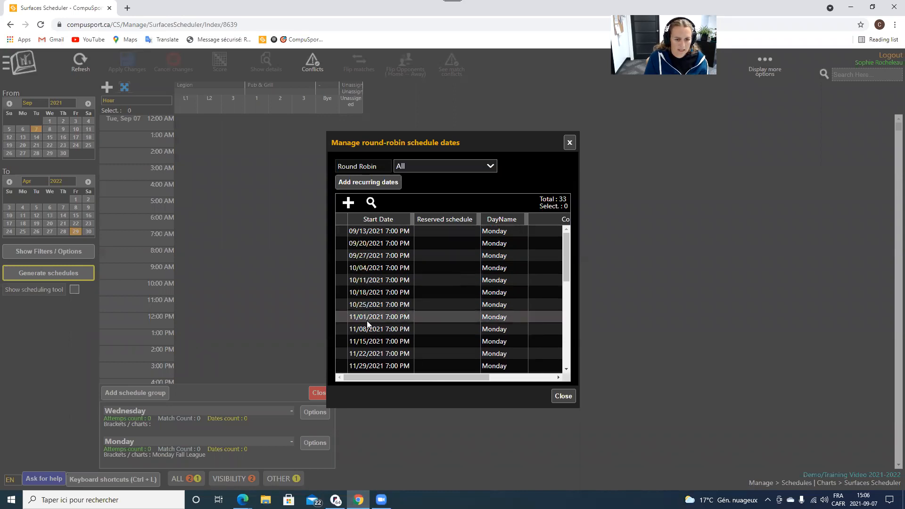
scroll(366, 324, down, 2)
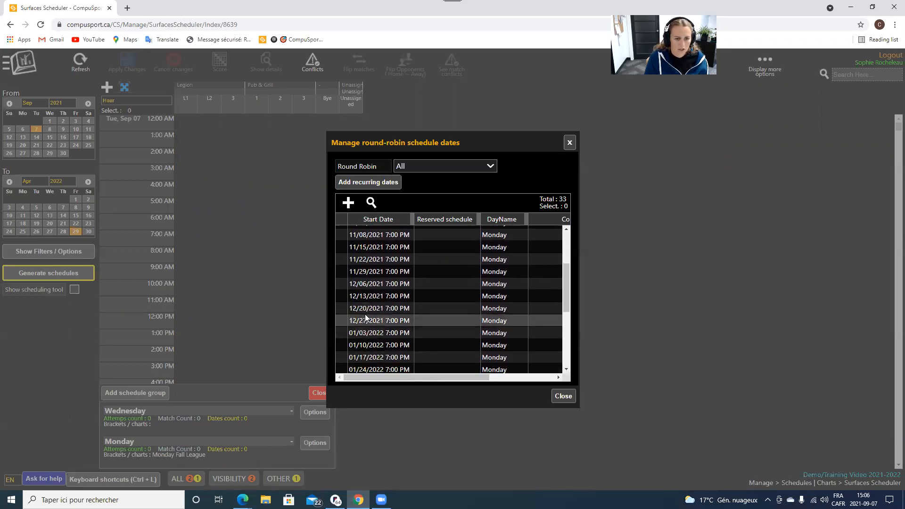
scroll(366, 320, down, 1)
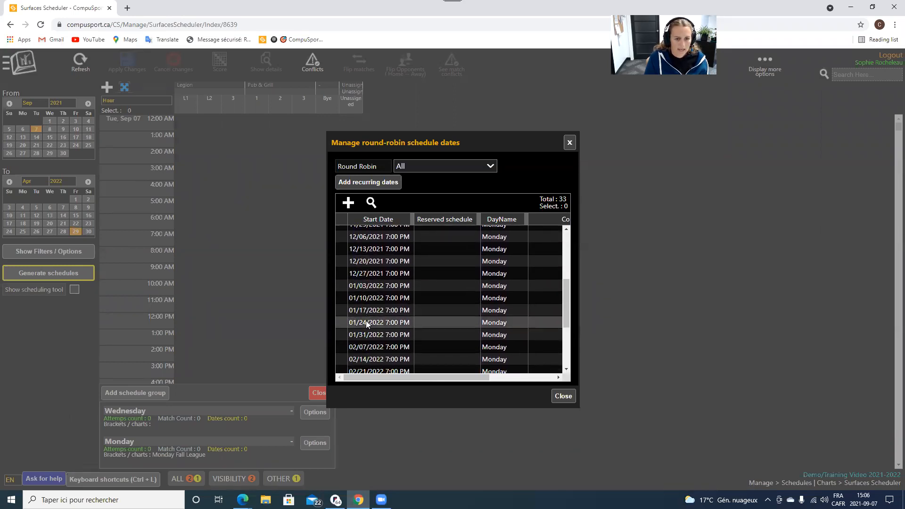
click(366, 275)
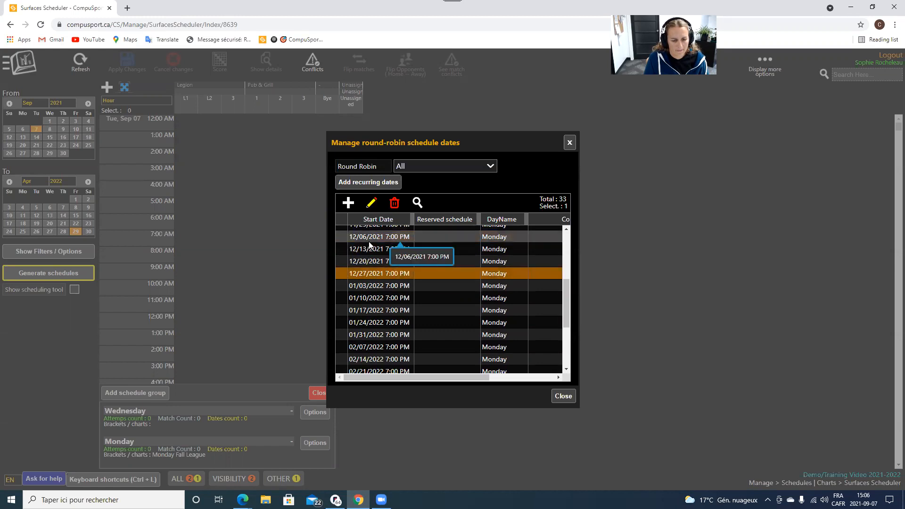
Mark 12/27/2021 as a reserved schedule with the comment 'Merry Christmas!', replacing the first draft comment.
click(366, 285)
click(365, 273)
click(370, 203)
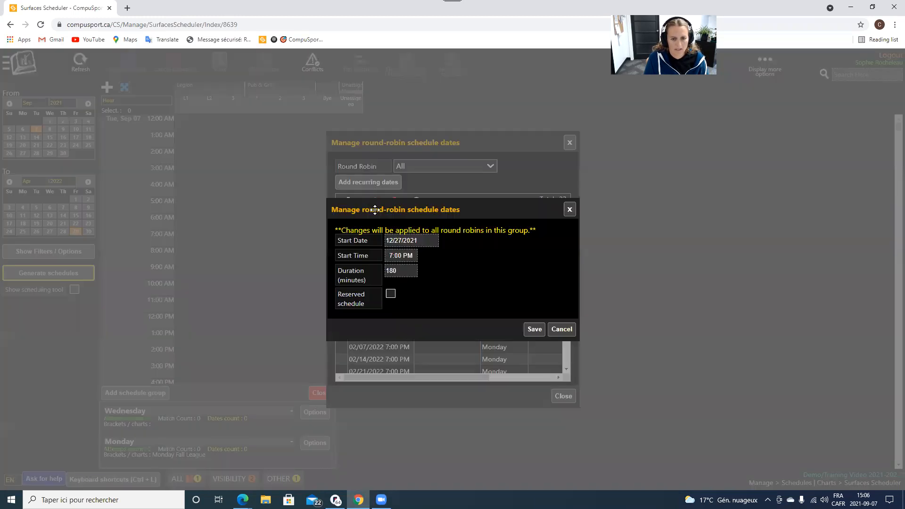
click(390, 294)
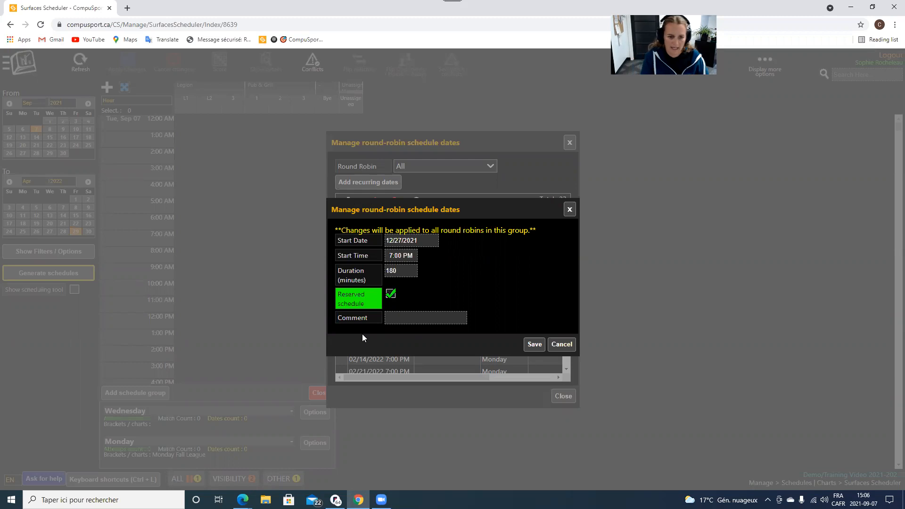
click(400, 318)
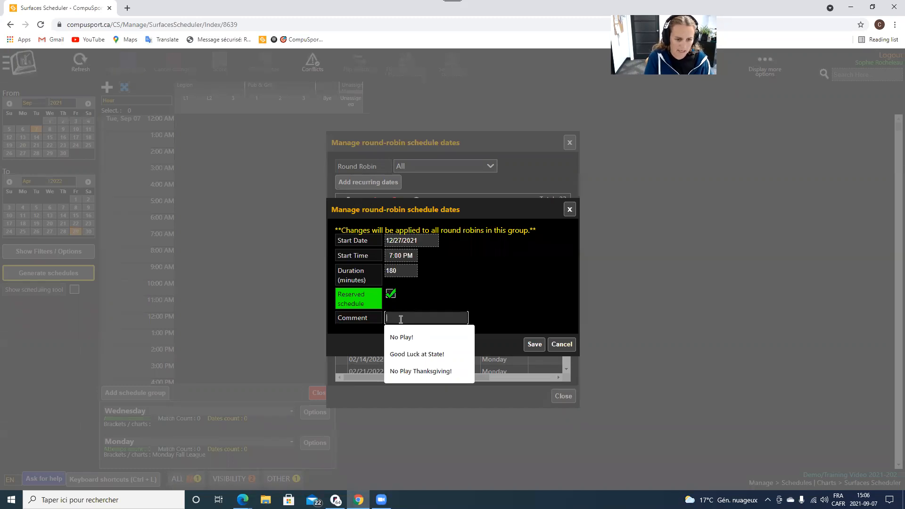
text(No Play)
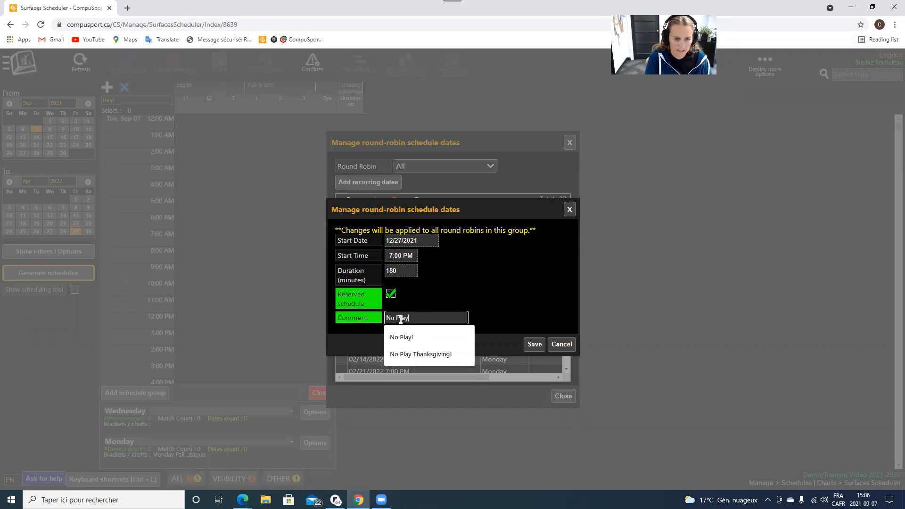
text(, )
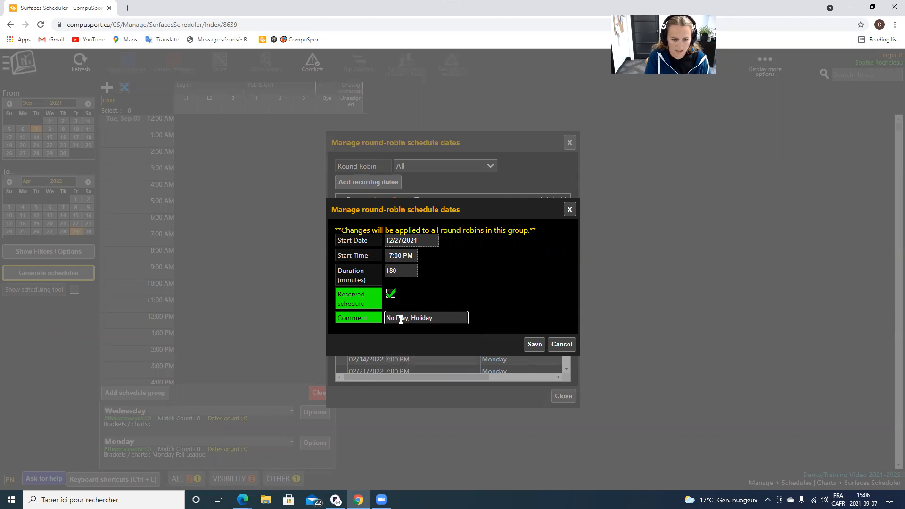
text(Holida)
key(BackSpace)
key(BackSpace)
key(BackSpace)
key(BackSpace)
key(BackSpace)
key(BackSpace)
key(BackSpace)
key(BackSpace)
key(BackSpace)
key(BackSpace)
key(BackSpace)
key(BackSpace)
key(BackSpace)
key(BackSpace)
key(BackSpace)
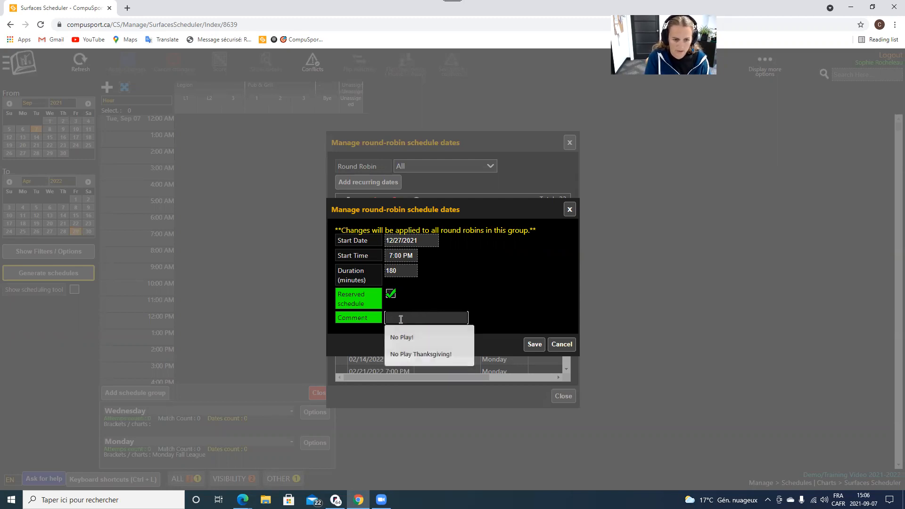
text(Merry Christmas!)
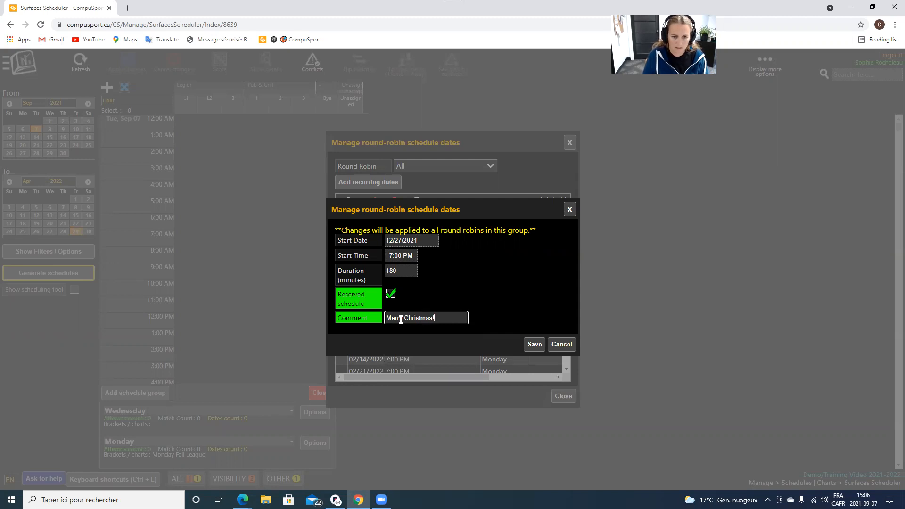
click(535, 345)
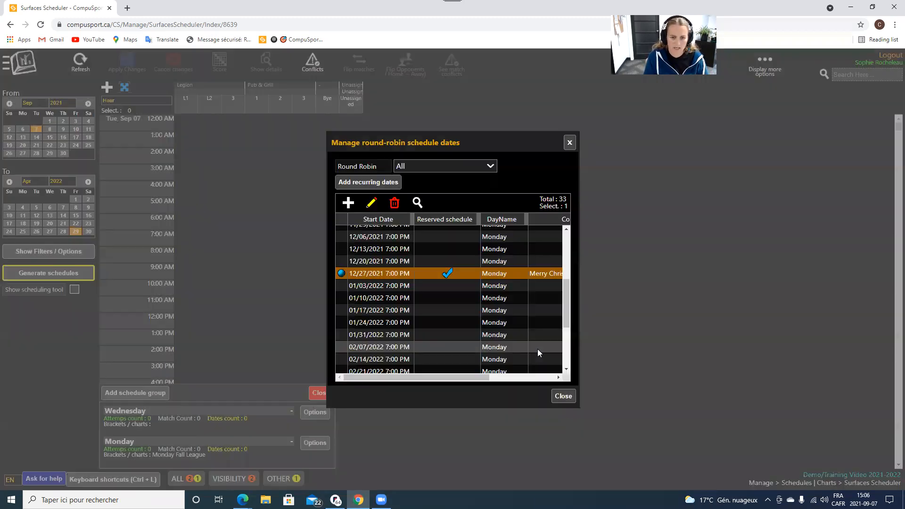
click(353, 285)
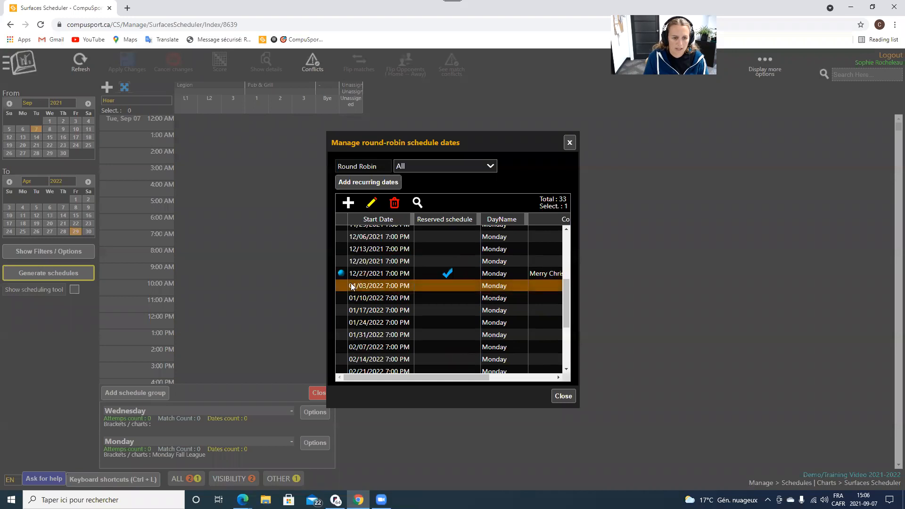
Reserve the 01/03/2022 date with the comment 'Happy New Year!!!'.
click(369, 203)
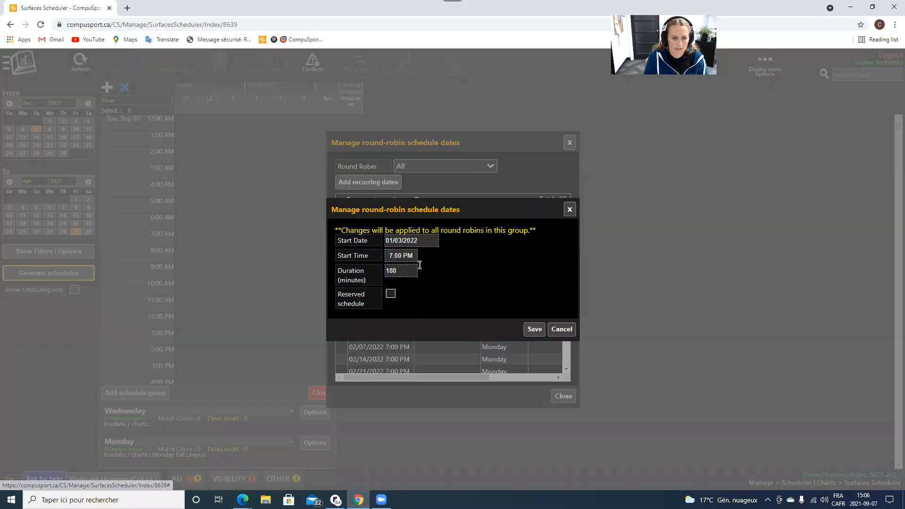
click(390, 293)
click(405, 317)
text(Happy New Year)
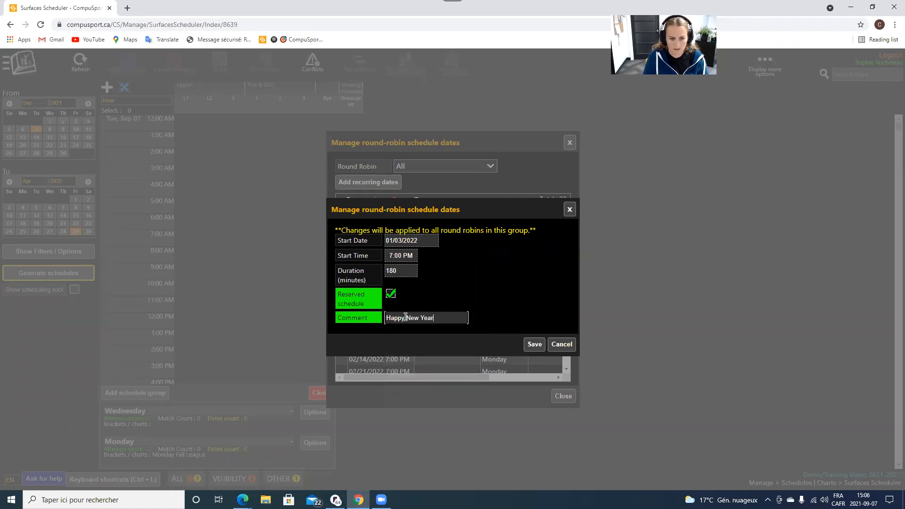
text(!!!)
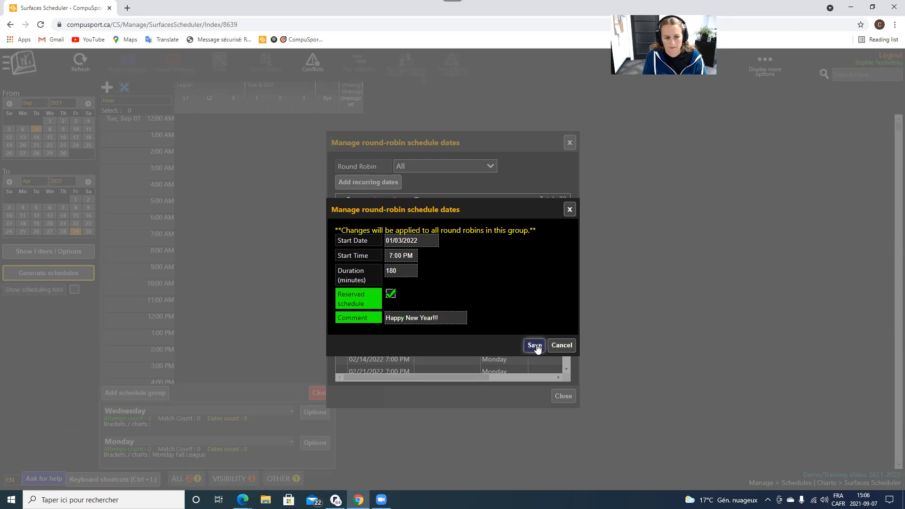
click(534, 344)
scroll(453, 332, down, 3)
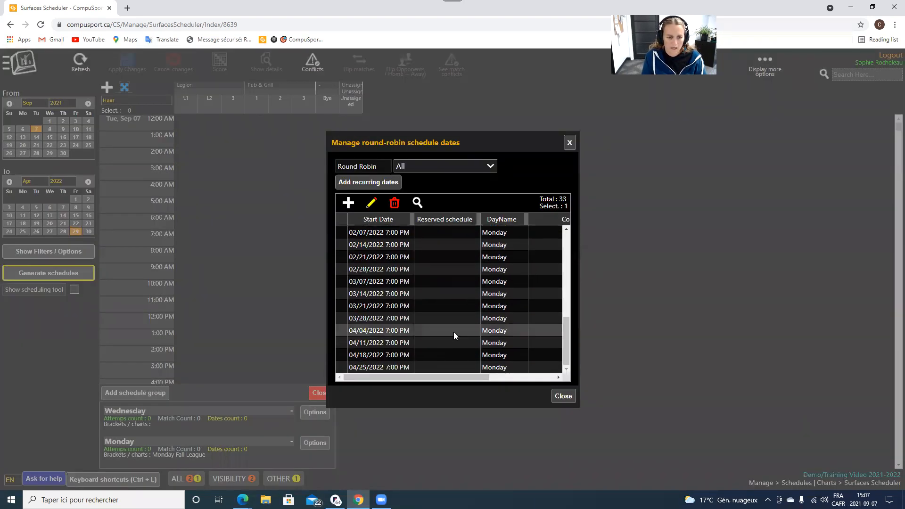
scroll(453, 332, up, 10)
scroll(376, 322, down, 6)
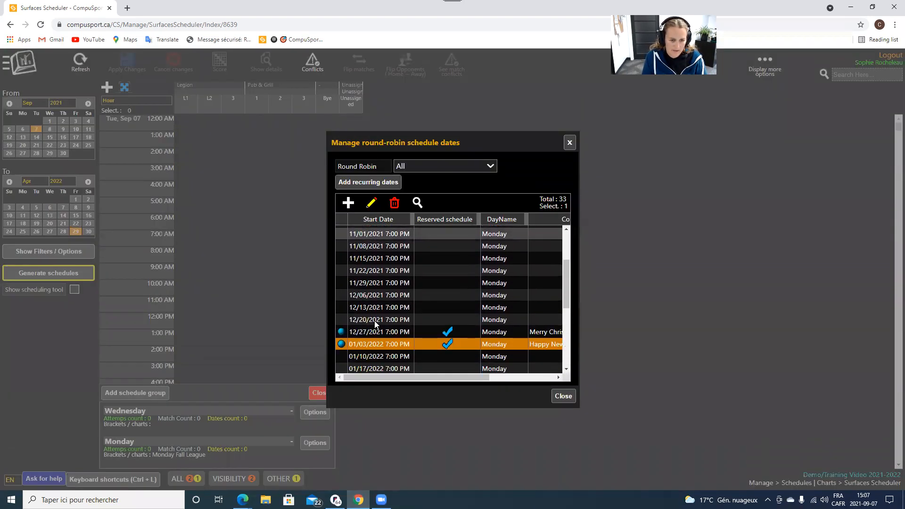
scroll(386, 334, up, 6)
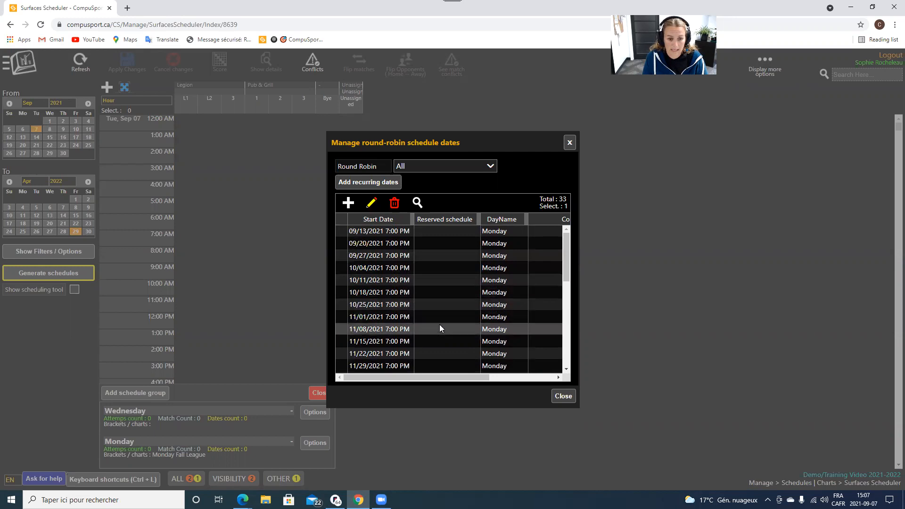
Reserve the 11/15/2021 date with the comment 'Position Round' and review the date list.
click(437, 340)
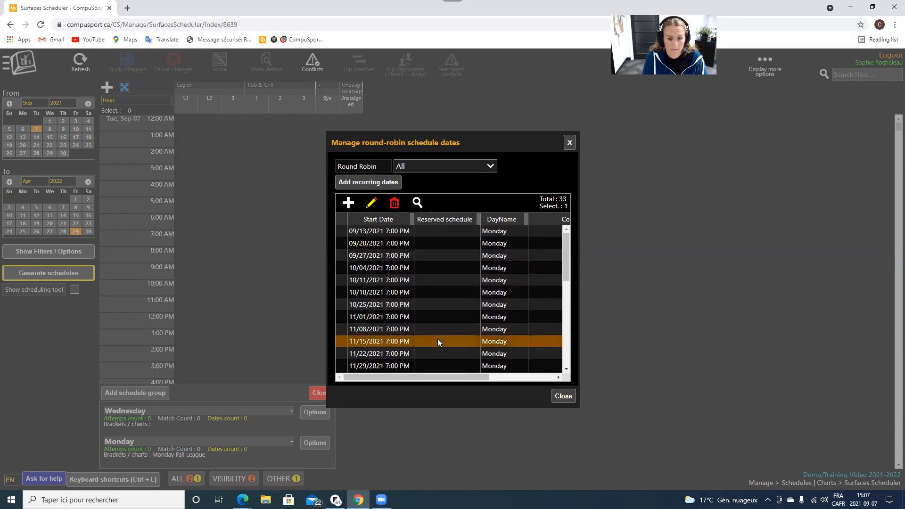
click(371, 203)
click(391, 293)
click(424, 317)
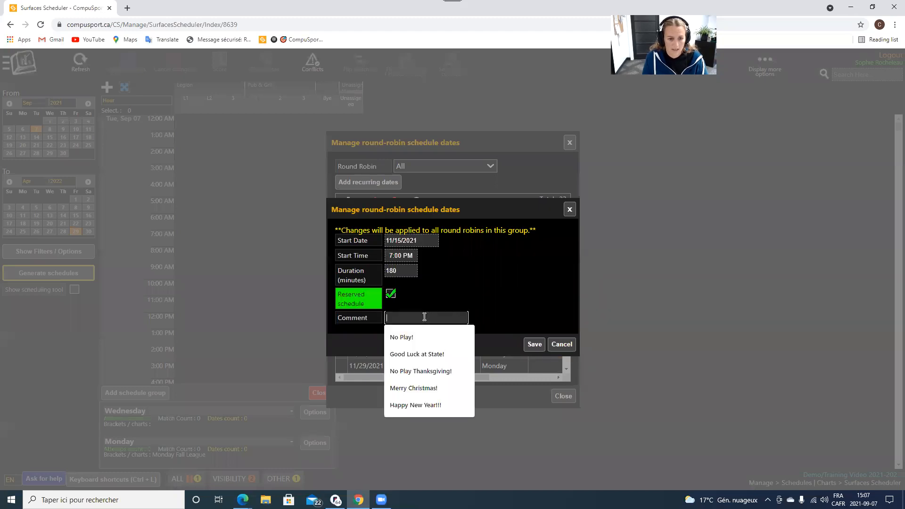
text(Position Ro)
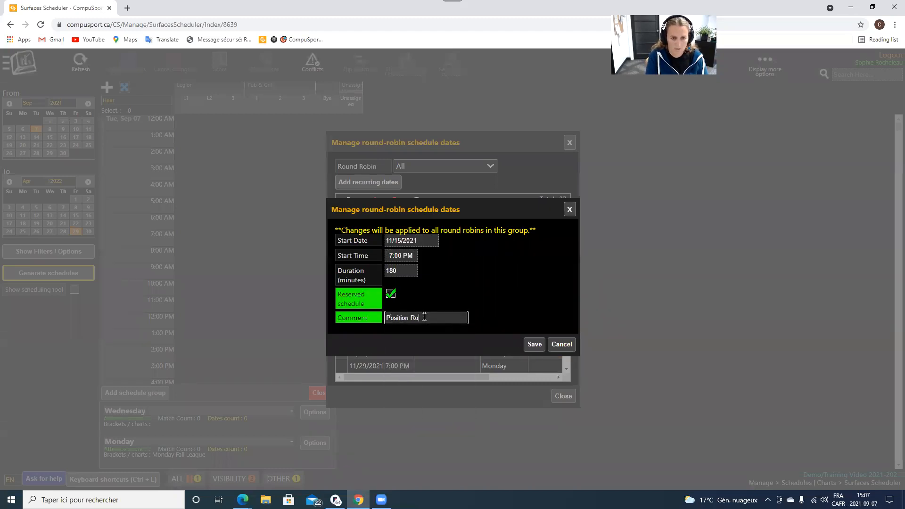
text(und)
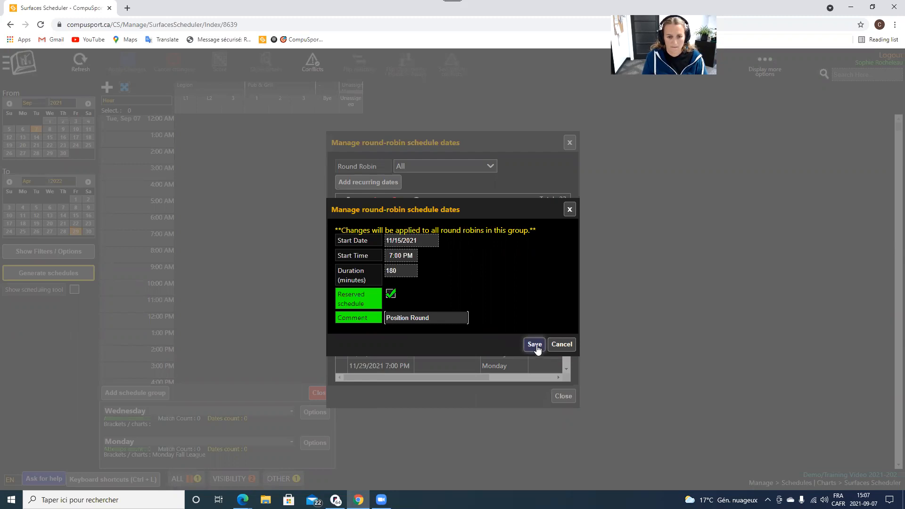
click(535, 344)
scroll(436, 322, down, 6)
scroll(436, 322, up, 6)
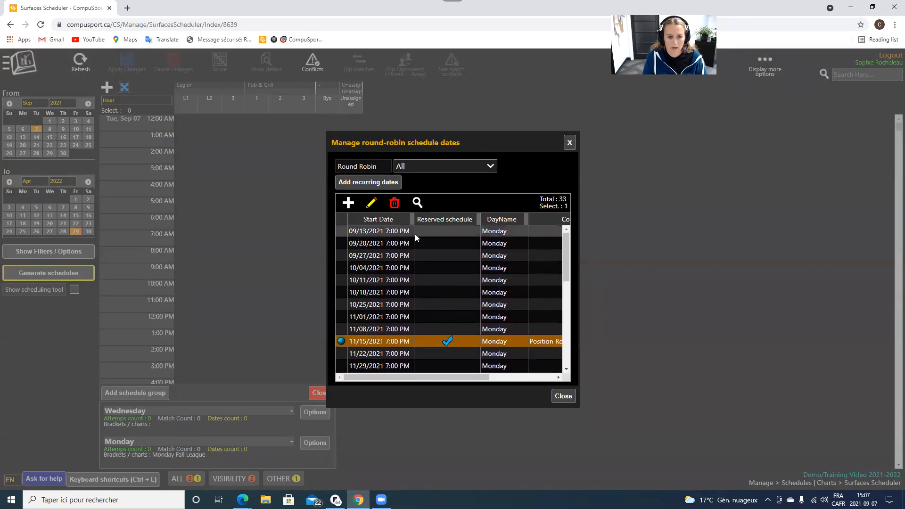
scroll(443, 330, down, 2)
scroll(439, 346, down, 4)
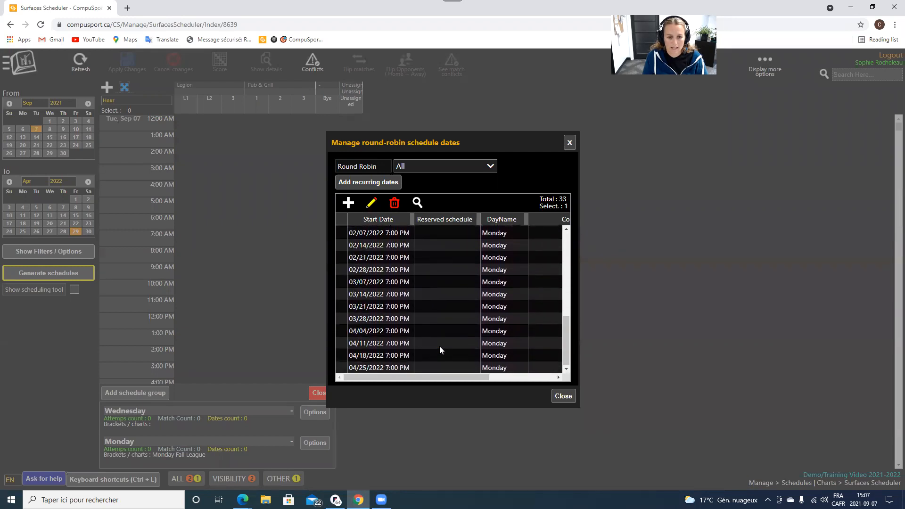
scroll(440, 346, up, 6)
scroll(448, 288, down, 3)
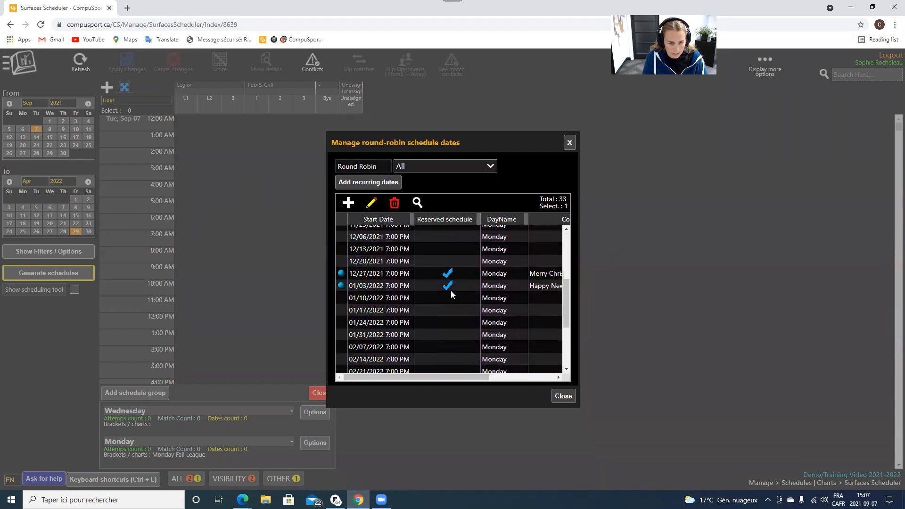
Delete the last date, 04/25/2022, leaving 01/31/2022 unchanged.
click(450, 334)
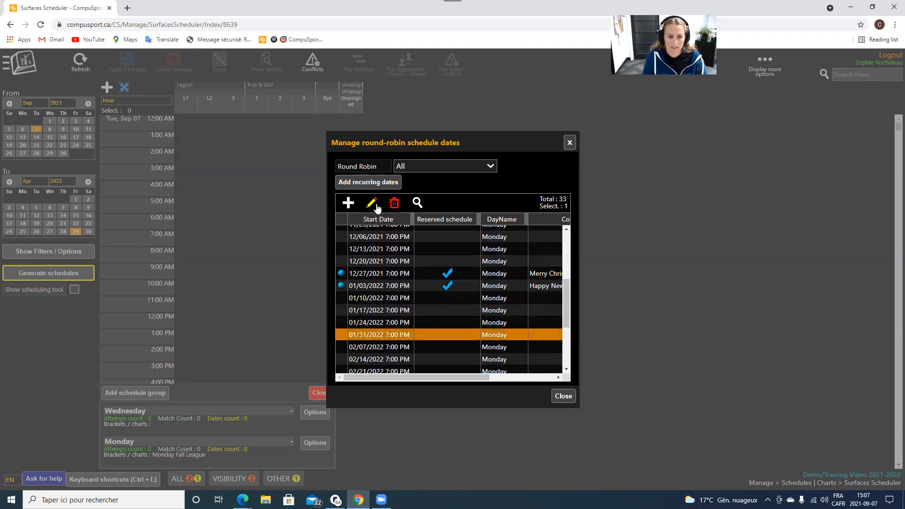
click(371, 203)
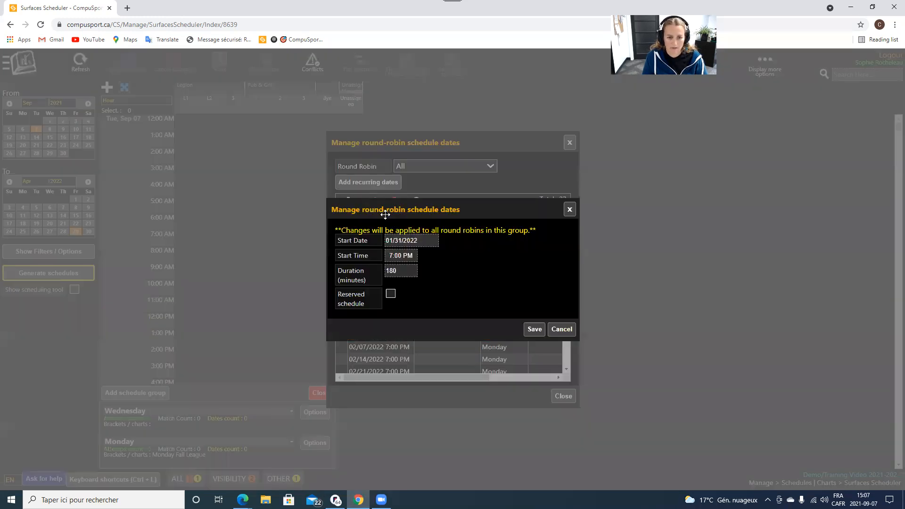
click(562, 329)
scroll(441, 359, down, 5)
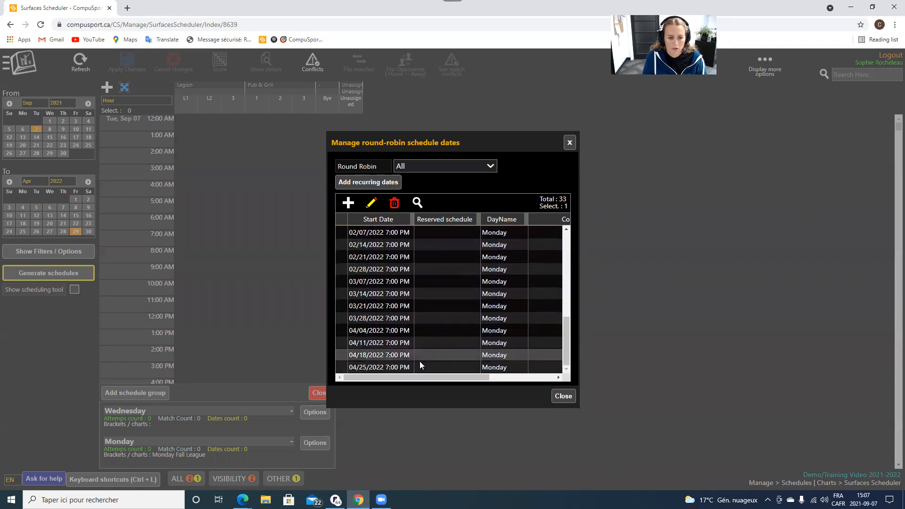
click(359, 367)
click(394, 205)
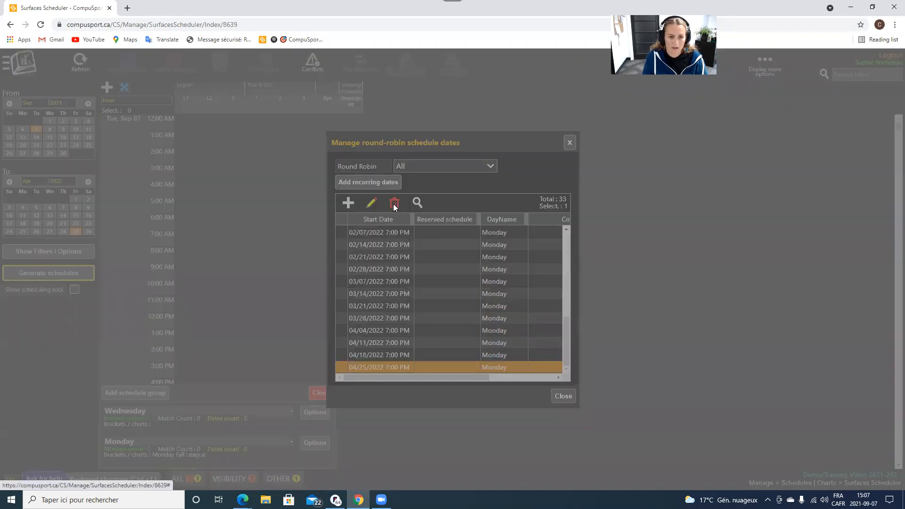
click(476, 290)
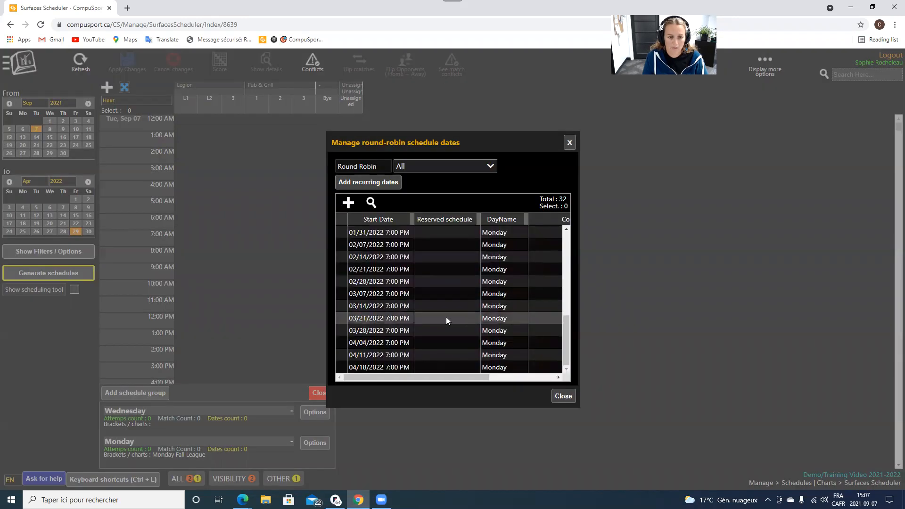
Close the round-robin dates list and open the Monday group's Options.
scroll(444, 326, down, 5)
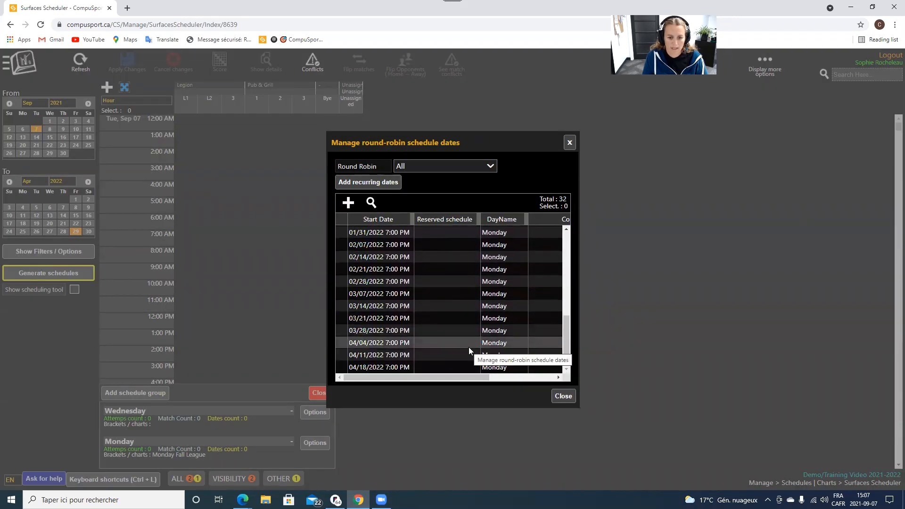
click(567, 396)
click(314, 439)
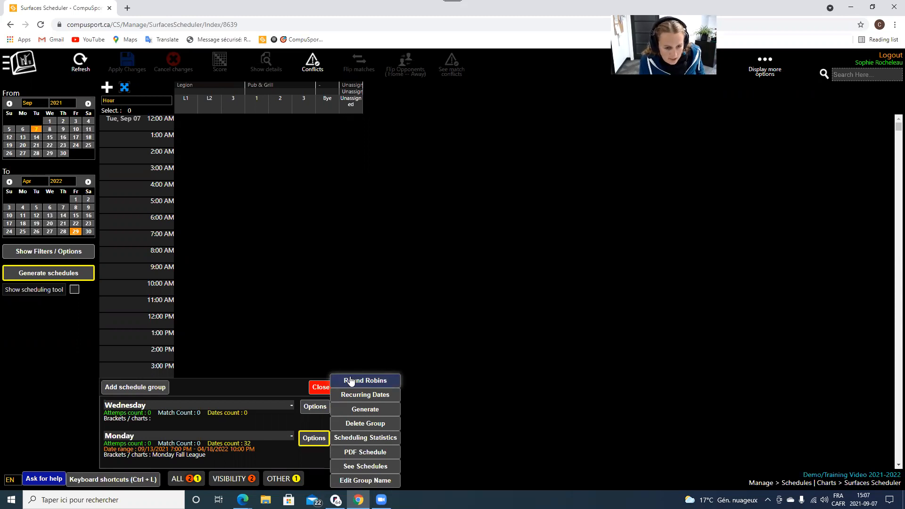
Choose Generate to open the Generate schedules dialog for Monday Fall League.
click(373, 411)
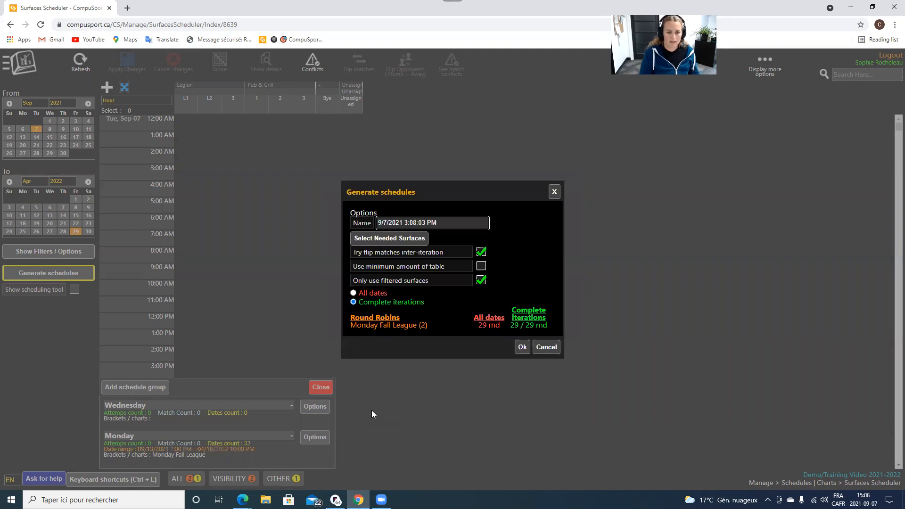
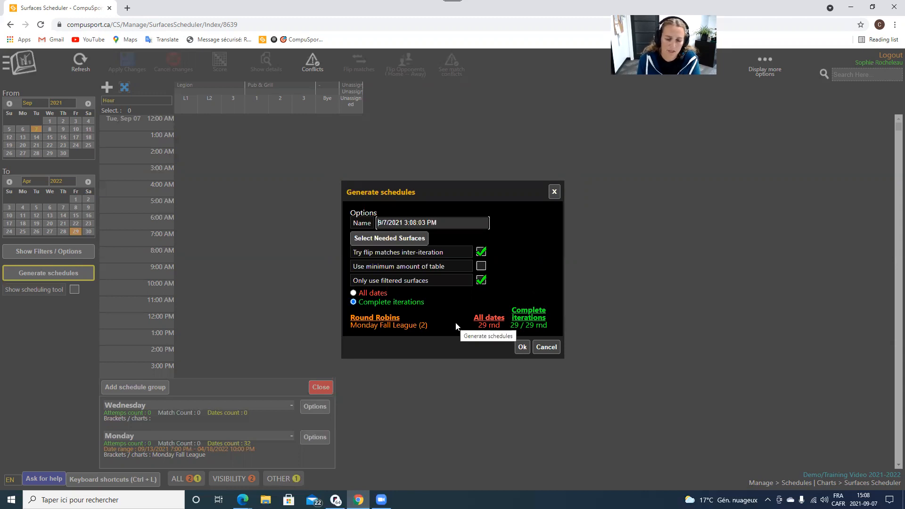
Cancel the Monday schedule generation, close the groups panel, and go to Manage > Players | Teams > Teams.
click(545, 347)
click(321, 395)
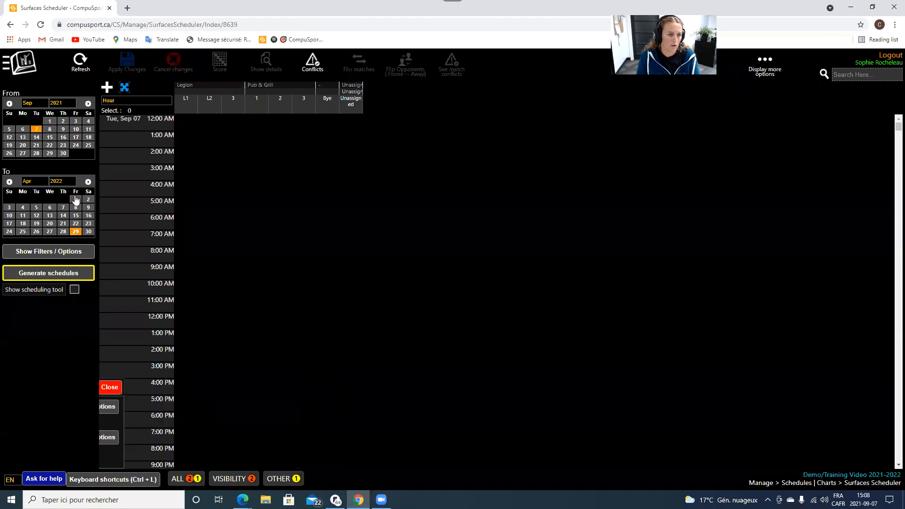
click(13, 70)
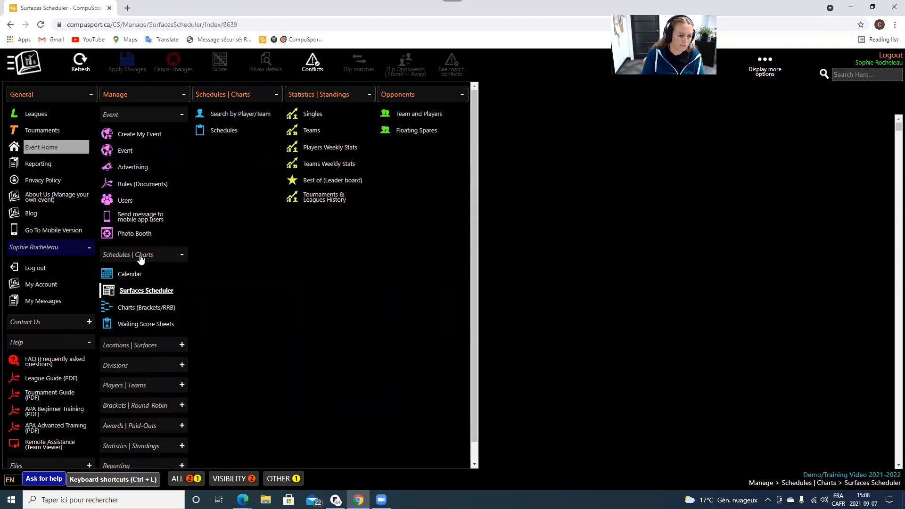
click(131, 384)
click(152, 424)
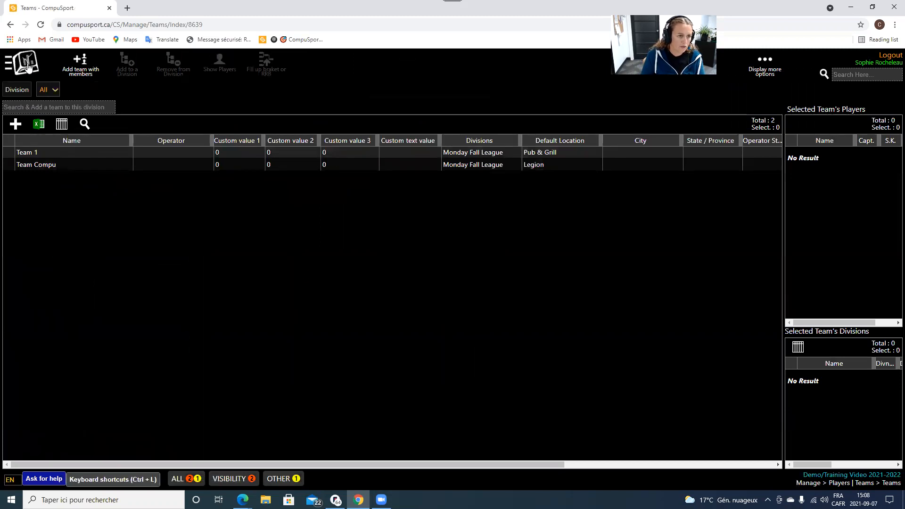
Filter the teams list to the Monday Fall League division.
click(6, 61)
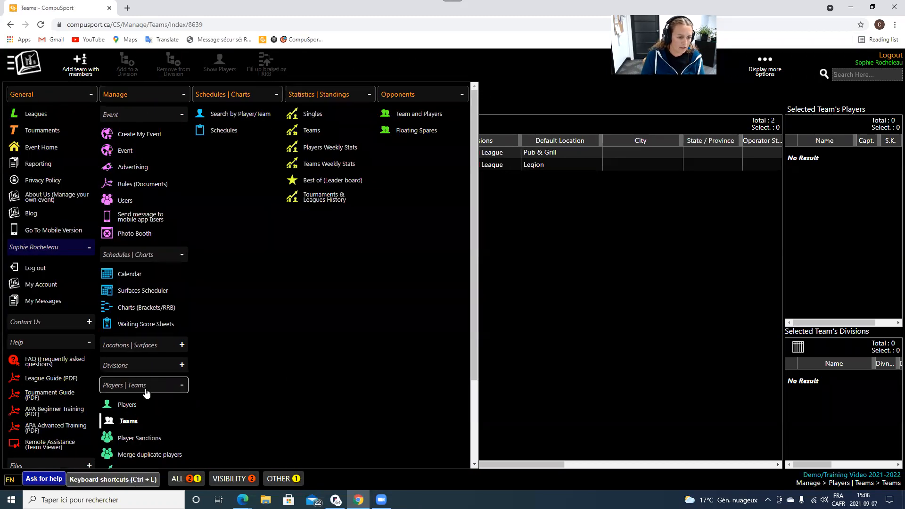
click(150, 422)
click(56, 107)
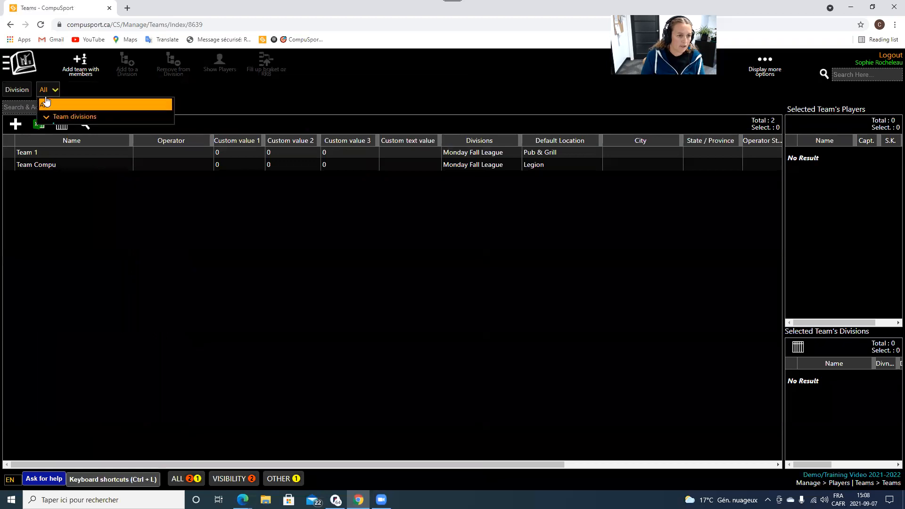
click(68, 138)
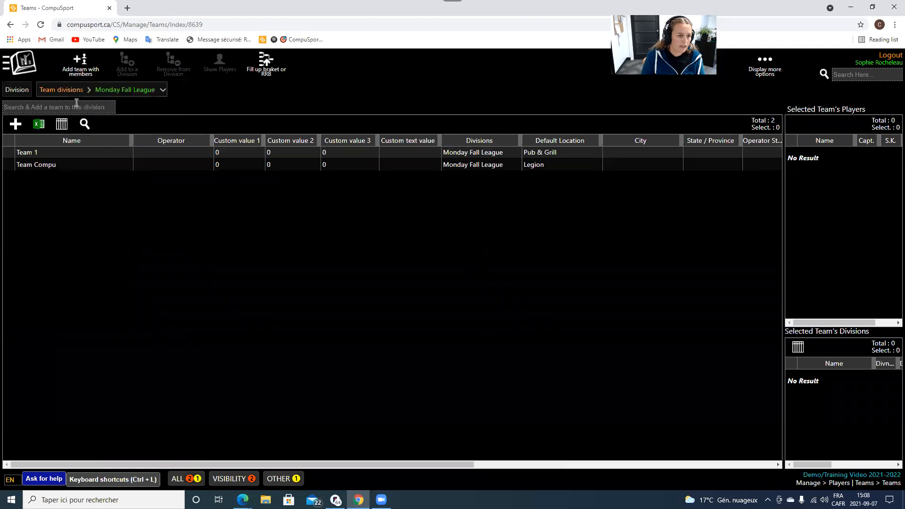
Add Team 3 at Pub & Grill and Team 4 at Legion to the league.
click(83, 64)
click(452, 163)
text(Team 3)
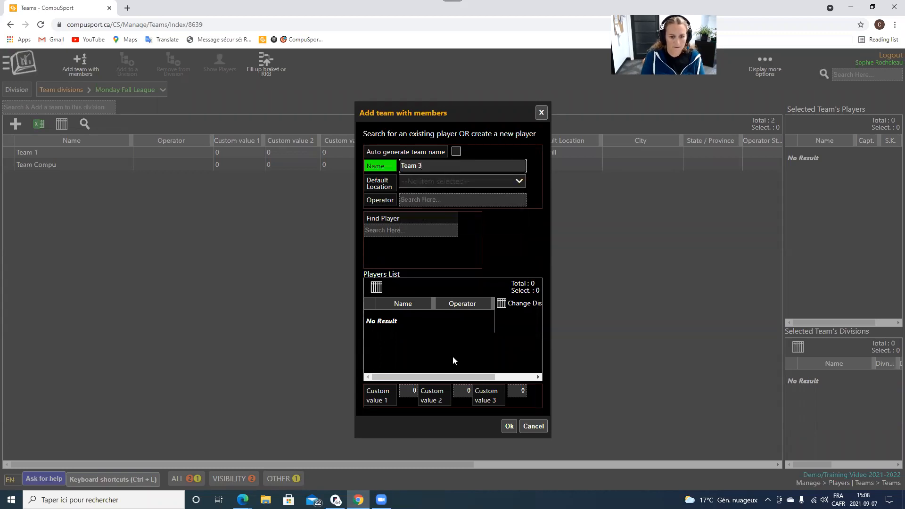
click(410, 180)
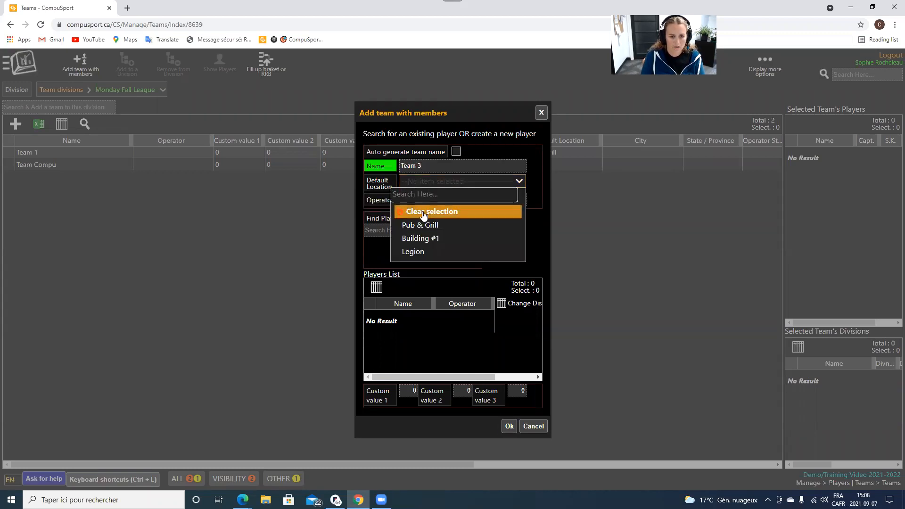
click(464, 224)
click(509, 427)
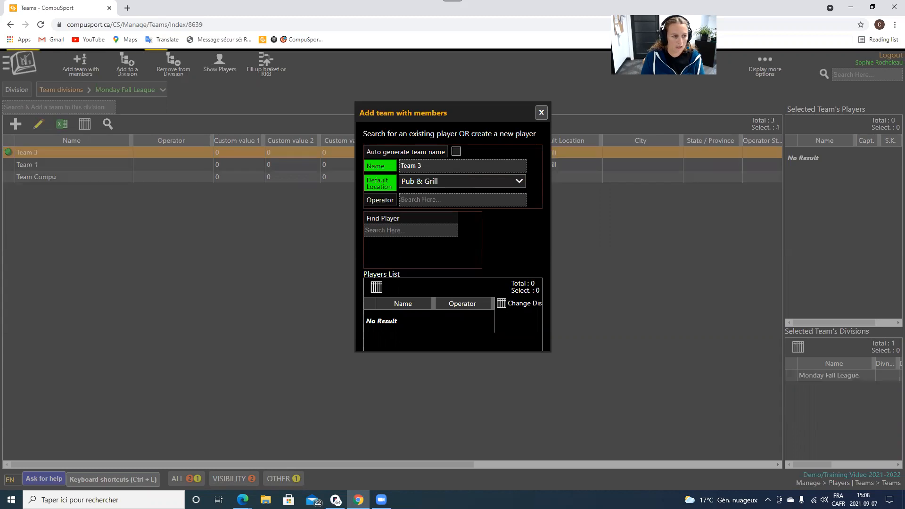
click(81, 65)
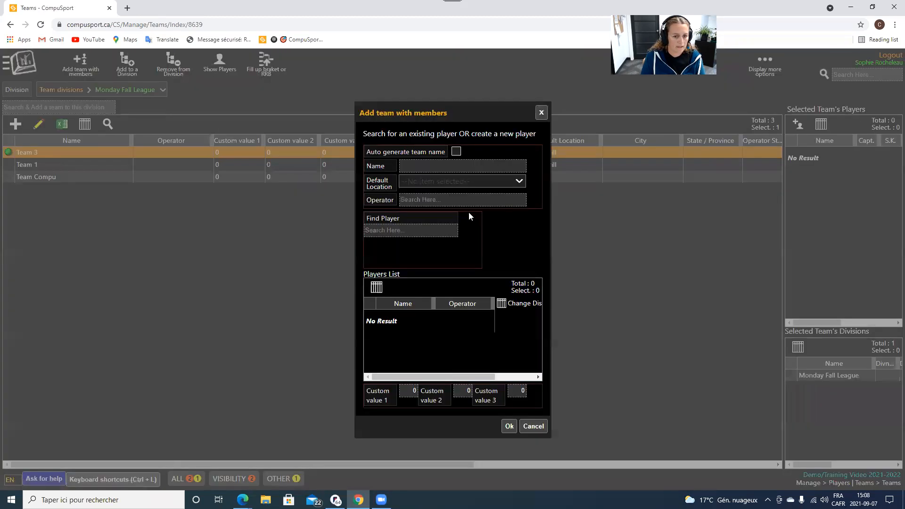
click(444, 162)
text(Team 4)
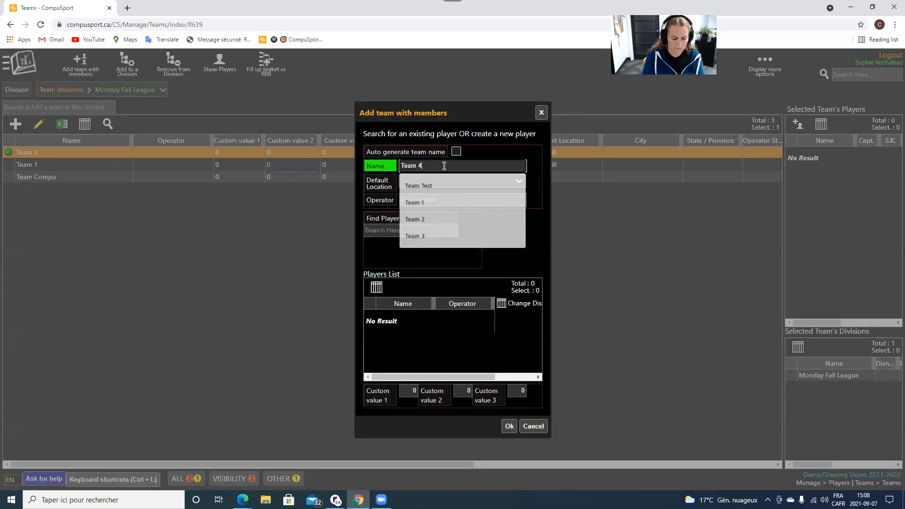
click(453, 184)
click(430, 250)
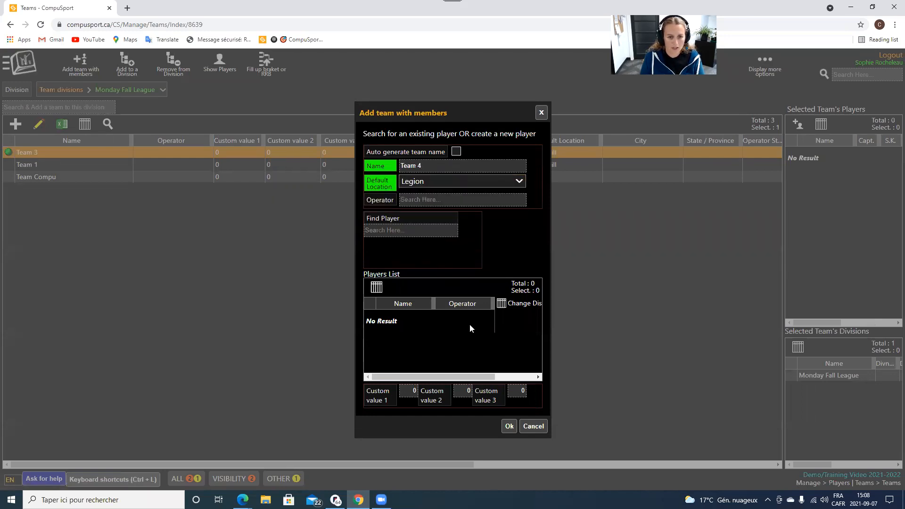
click(509, 426)
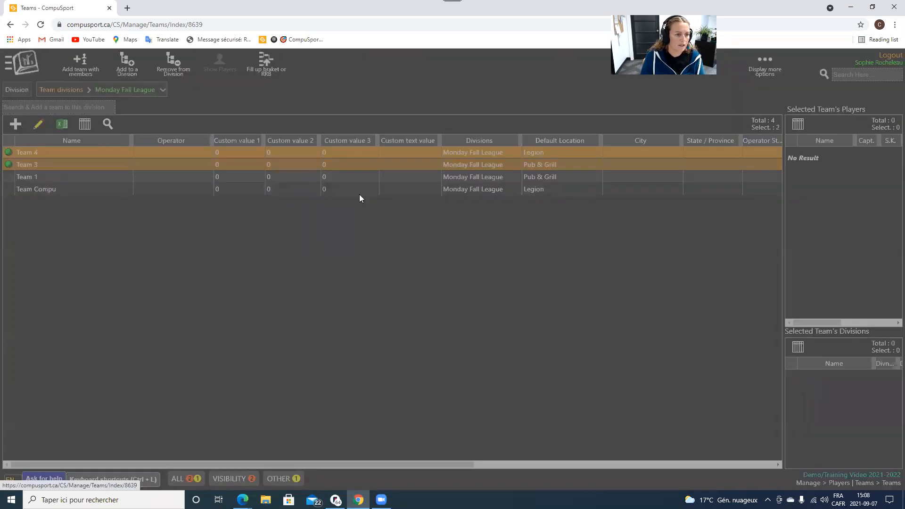
Add Team 5 at Pub & Grill and Team 6 at Legion to the league.
click(449, 168)
text(Team 5)
click(445, 185)
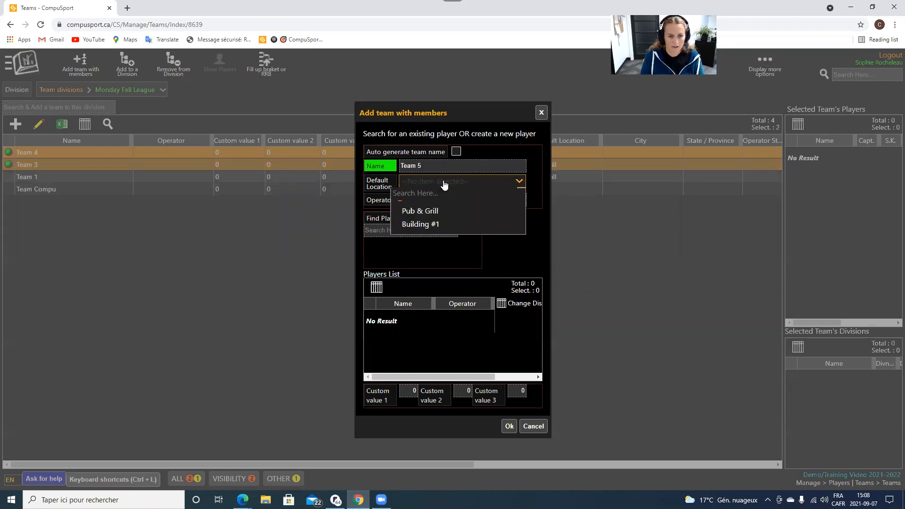
click(419, 225)
click(509, 426)
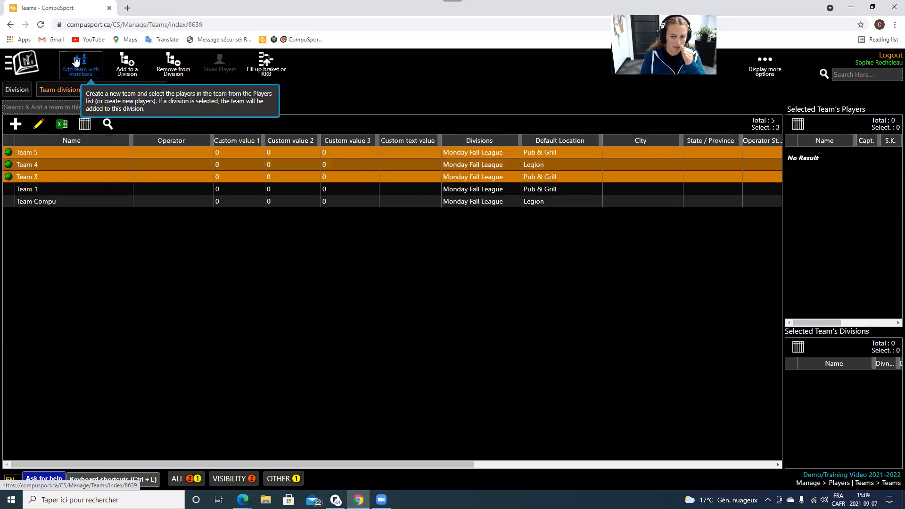
click(76, 61)
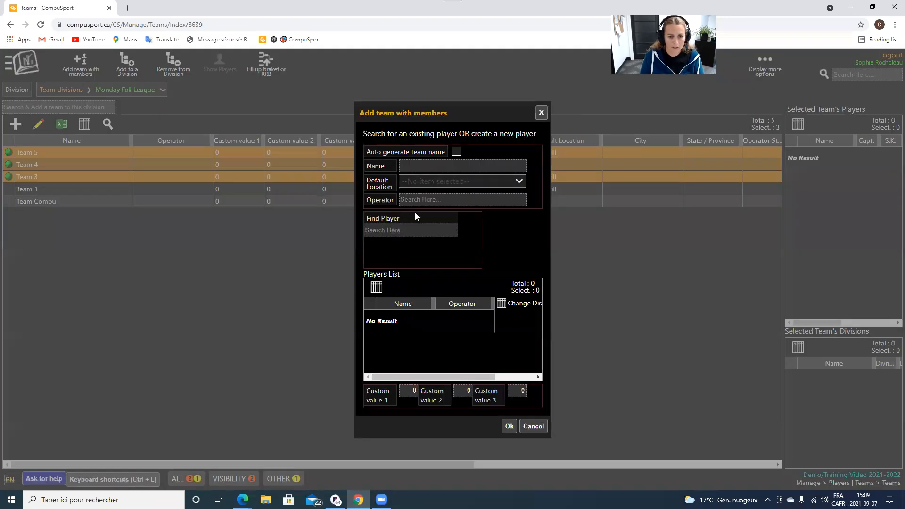
click(413, 166)
text(Team )
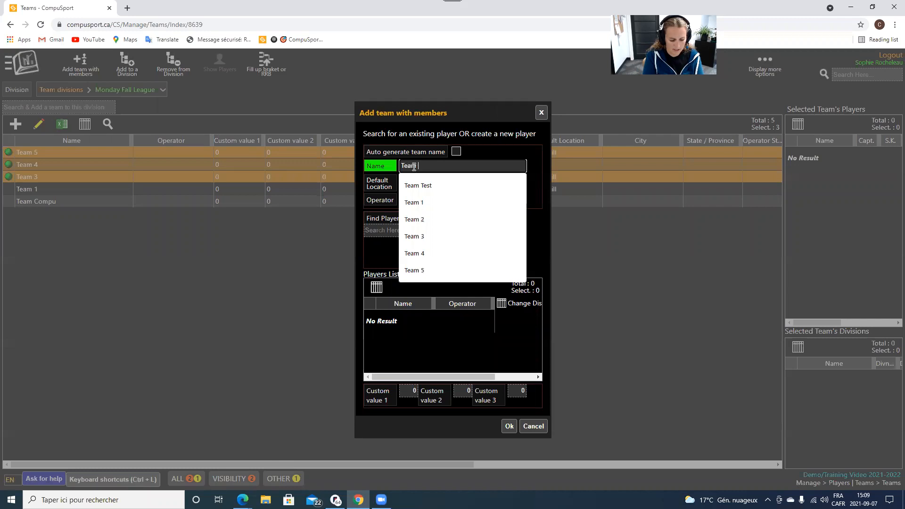
text(6)
click(415, 183)
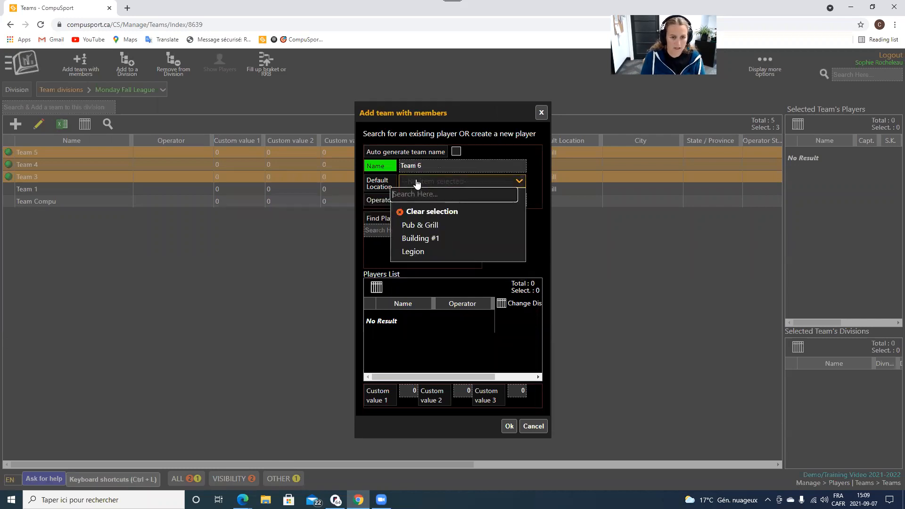
click(428, 251)
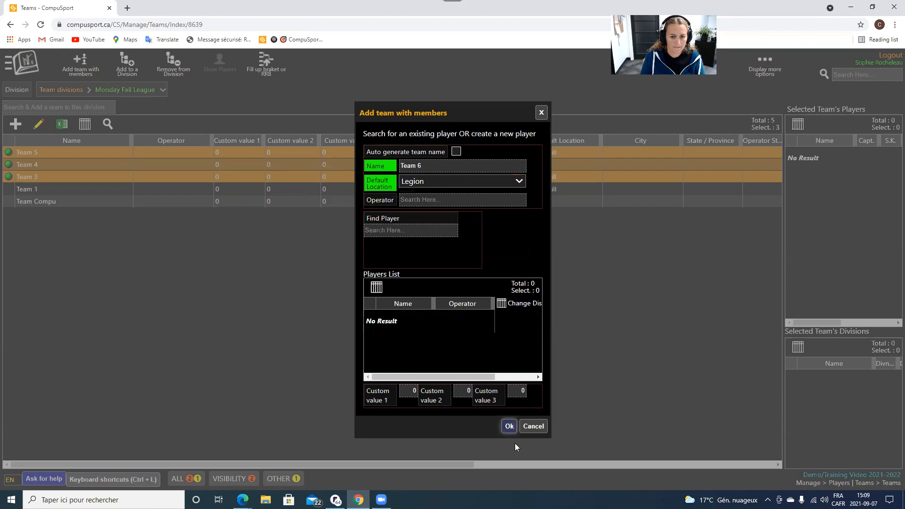
click(509, 426)
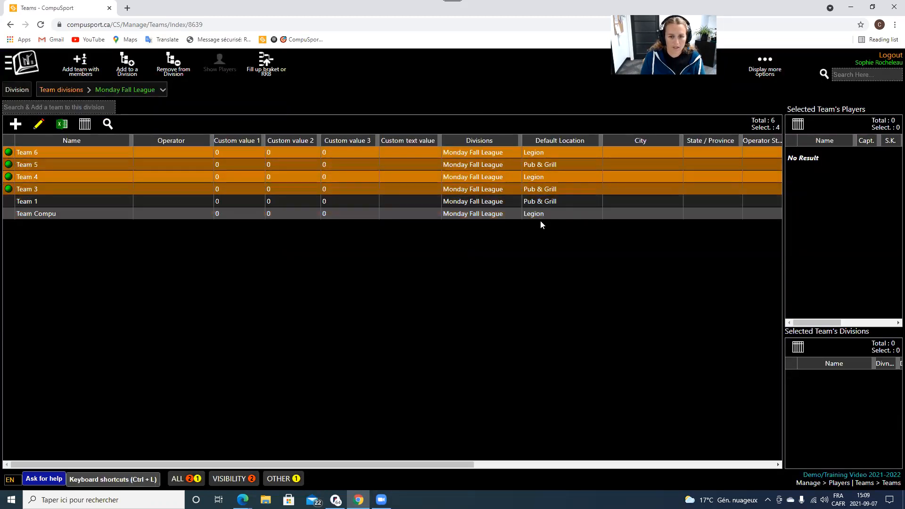
Sort the six teams by Default Location, Legion first, and clear the row selection.
click(546, 140)
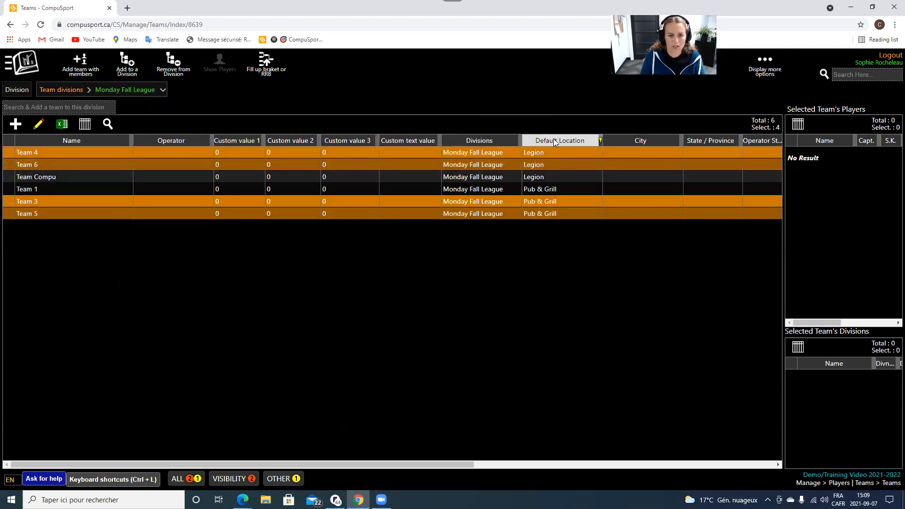
click(542, 241)
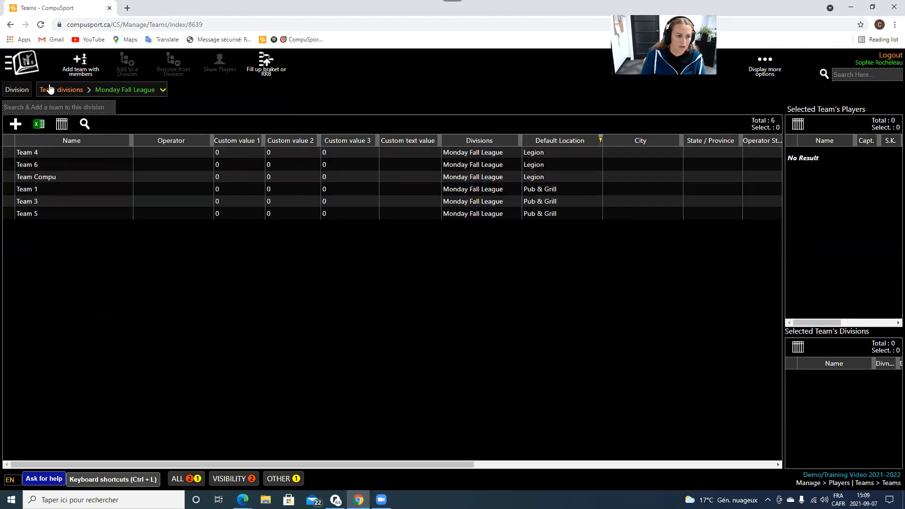
Reorder the table columns so Default Location comes right after Name.
click(62, 126)
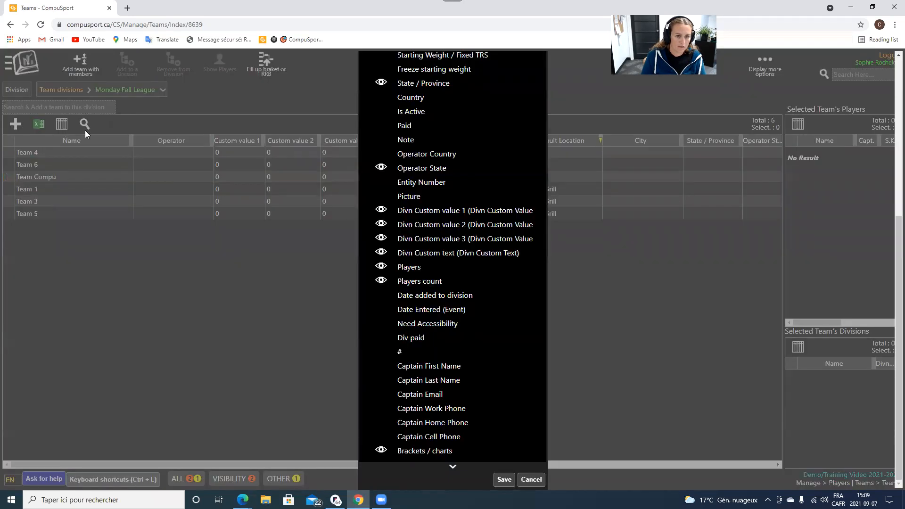
scroll(475, 196, up, 7)
scroll(471, 197, down, 7)
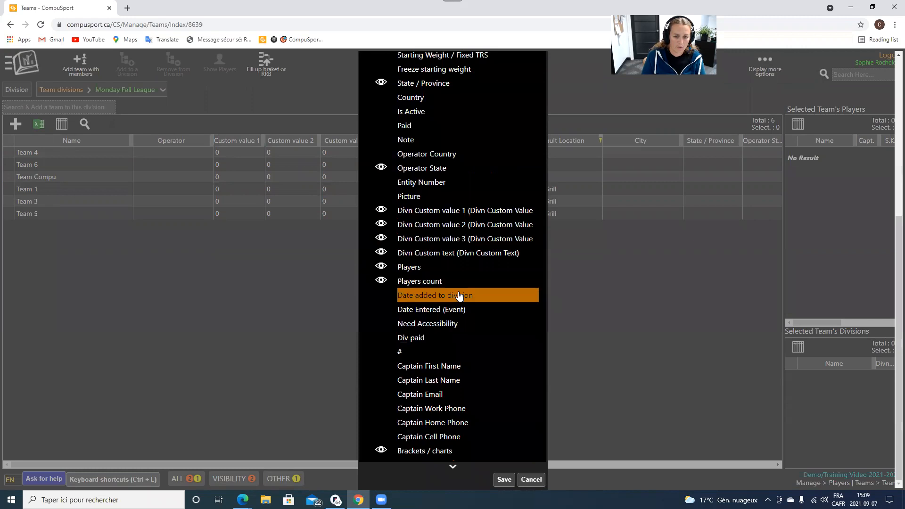
scroll(459, 295, up, 5)
drag(424, 251, 426, 145)
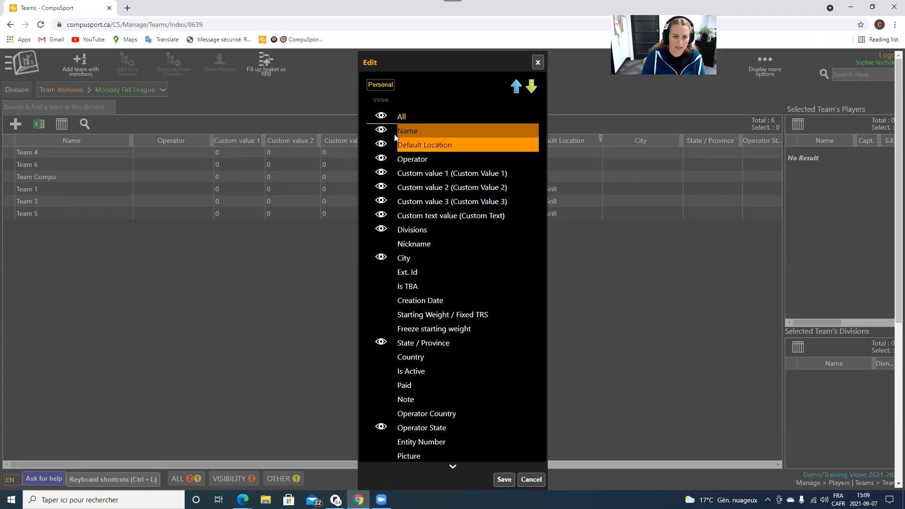
click(504, 479)
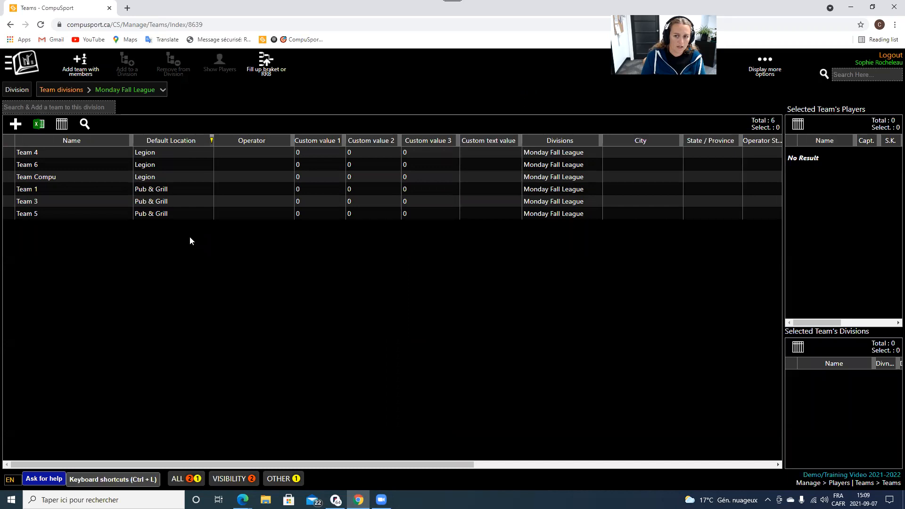
Show the Players column after Default Location, widen it, and bring up the main navigation.
click(62, 124)
drag(486, 266, 448, 158)
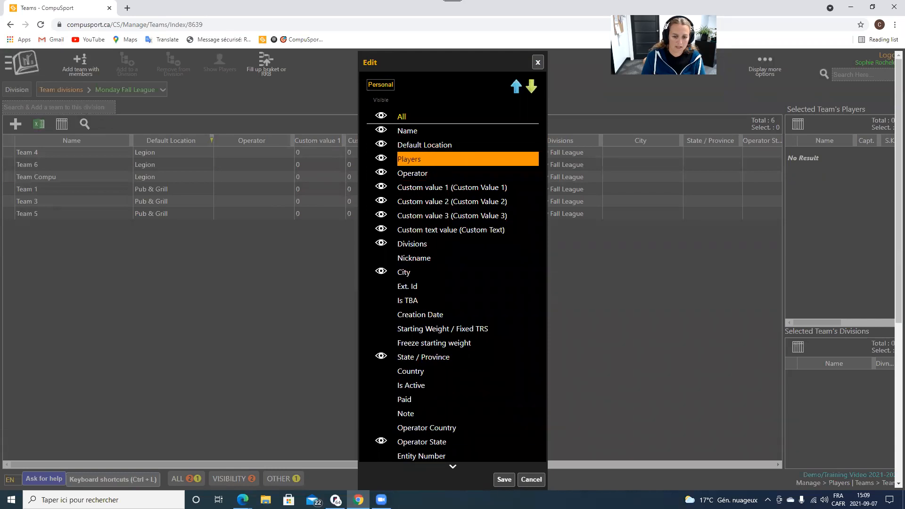
click(503, 480)
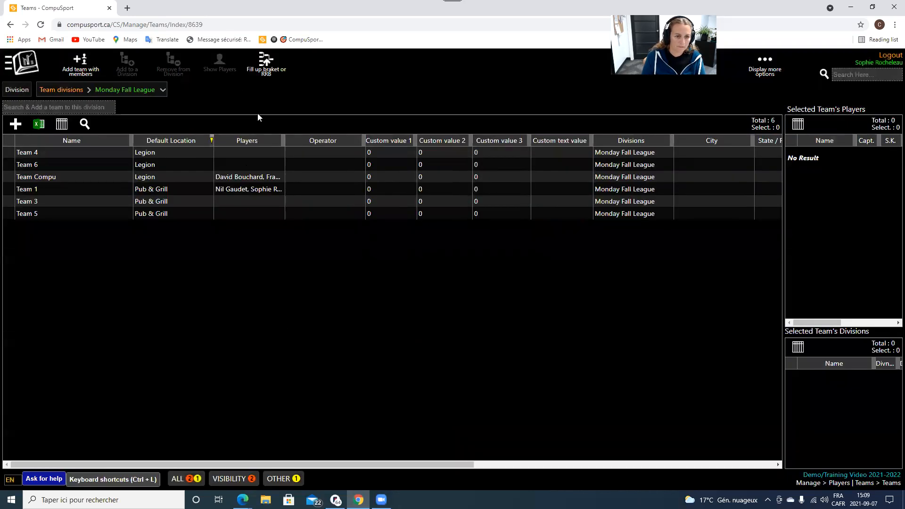
drag(281, 140, 389, 144)
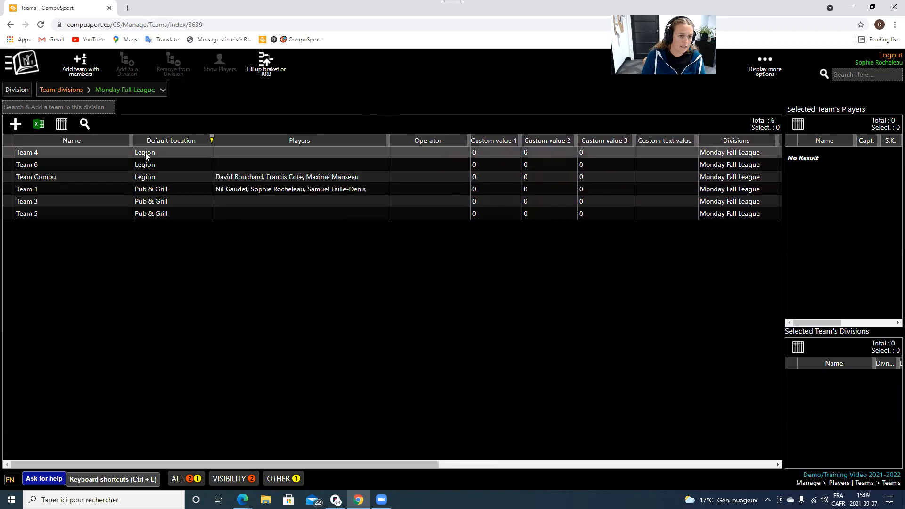
click(23, 63)
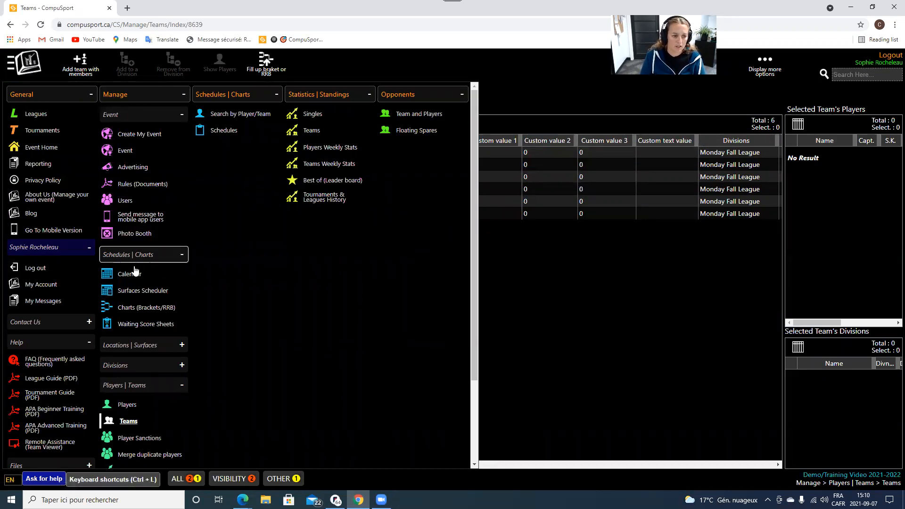
Open the Surfaces Scheduler's schedule groups and show the Monday group's Options.
click(131, 291)
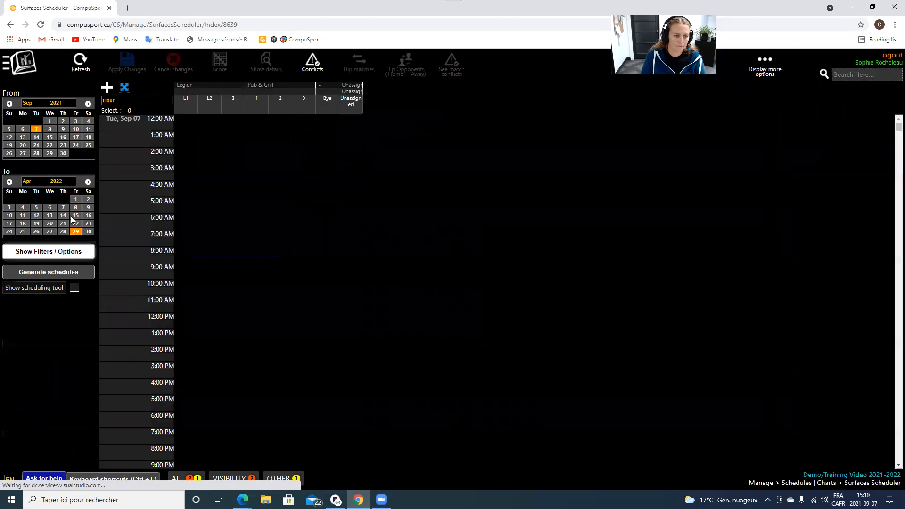
click(55, 274)
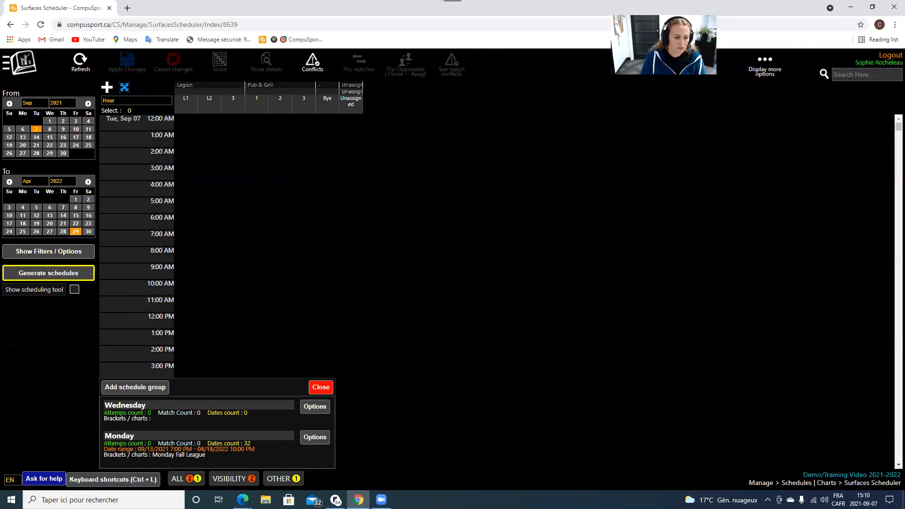
click(314, 438)
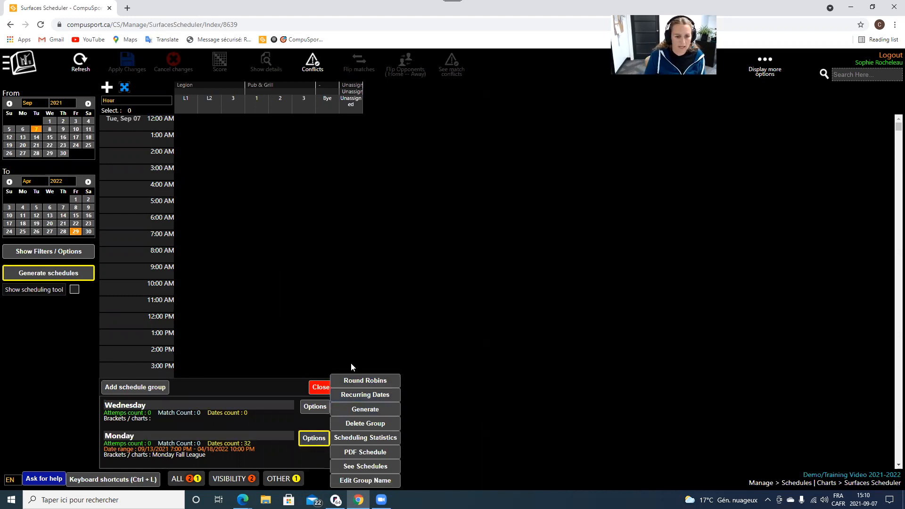
Open the Monday recurring dates, review the reserved ones, and select 11/15/2021.
click(357, 398)
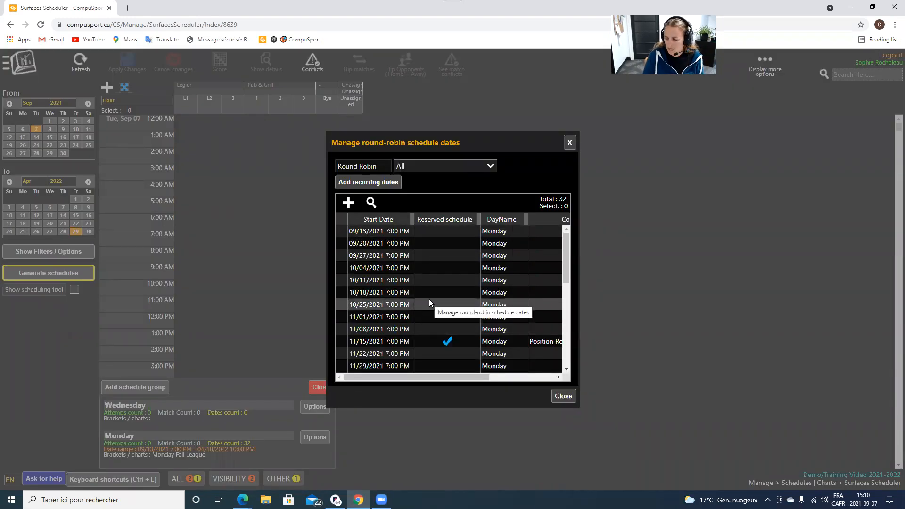
scroll(426, 295, down, 5)
scroll(426, 295, up, 5)
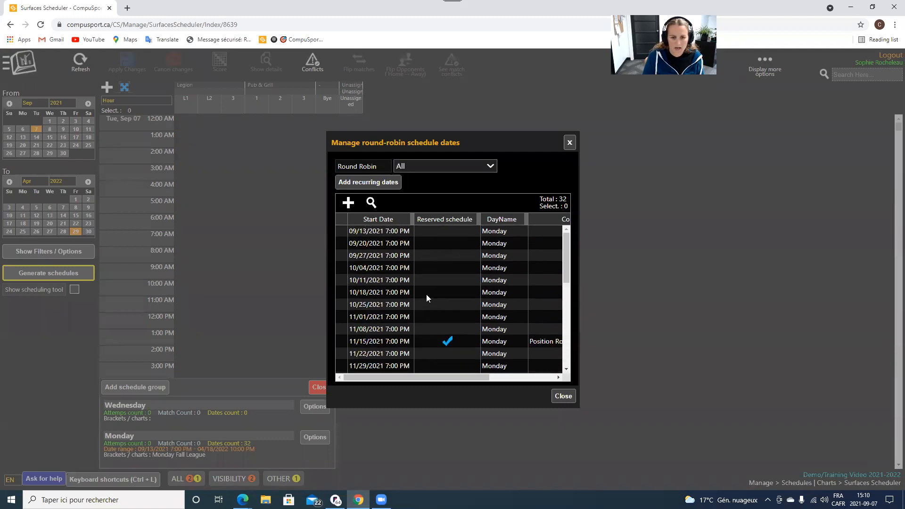
scroll(457, 254, down, 5)
scroll(518, 236, up, 5)
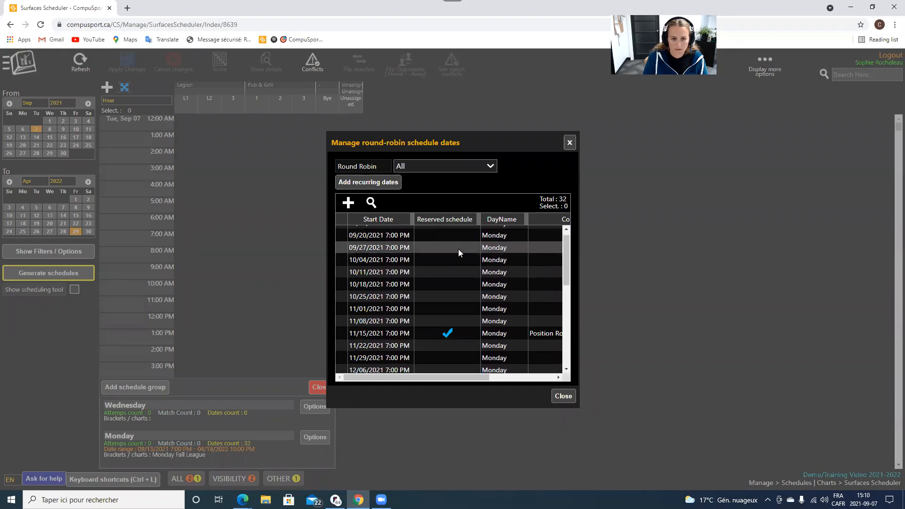
scroll(417, 329, down, 5)
scroll(419, 331, up, 5)
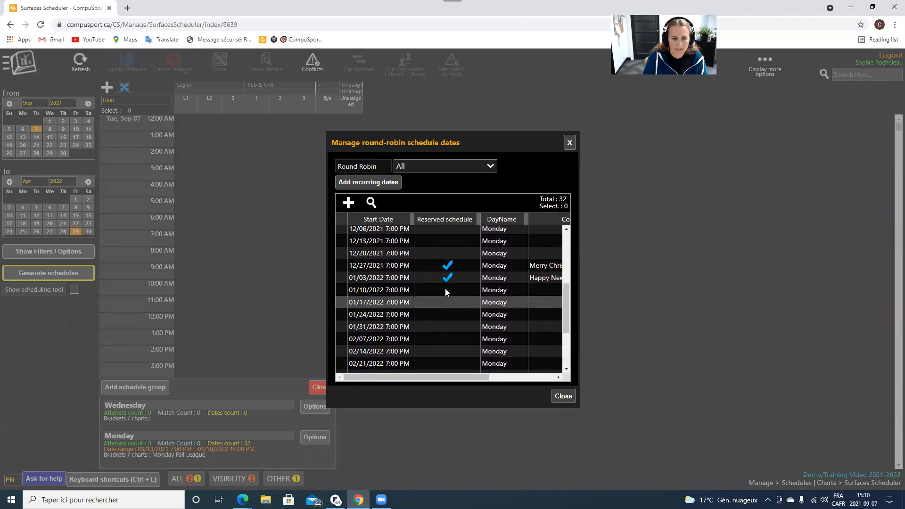
click(448, 278)
ctrl+click(448, 265)
scroll(450, 264, up, 1)
scroll(454, 282, up, 2)
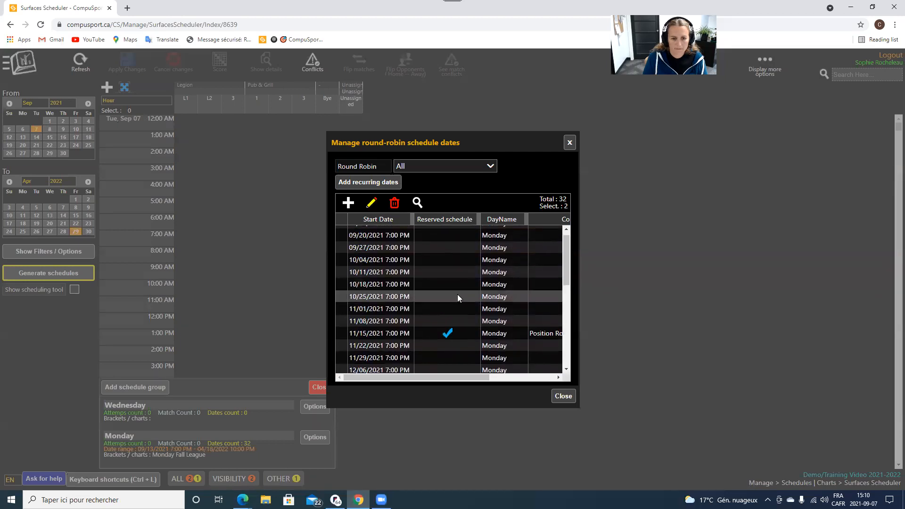
ctrl+click(455, 332)
scroll(455, 332, down, 1)
scroll(456, 331, down, 5)
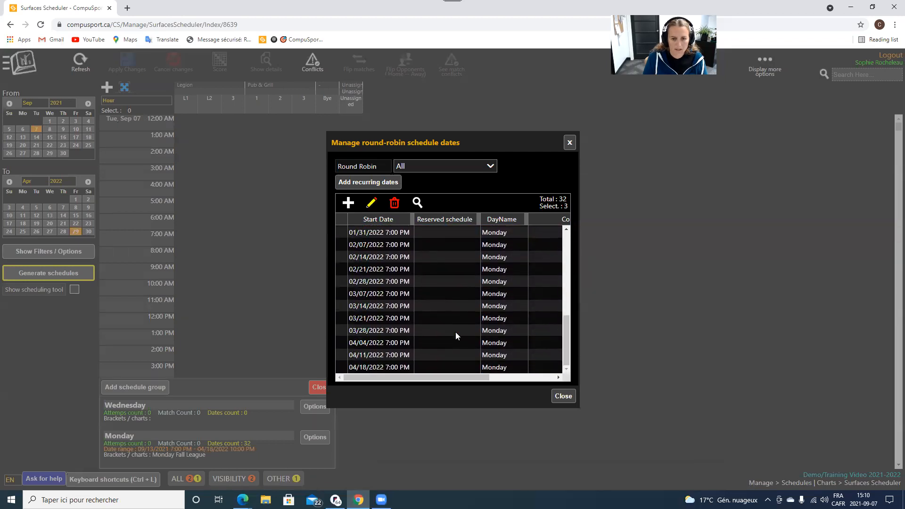
scroll(455, 332, up, 3)
scroll(448, 297, up, 6)
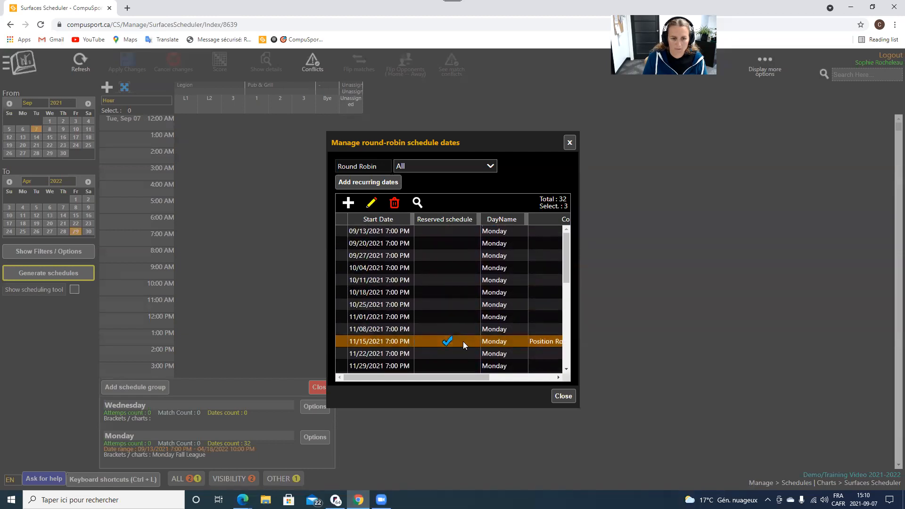
click(451, 353)
click(450, 339)
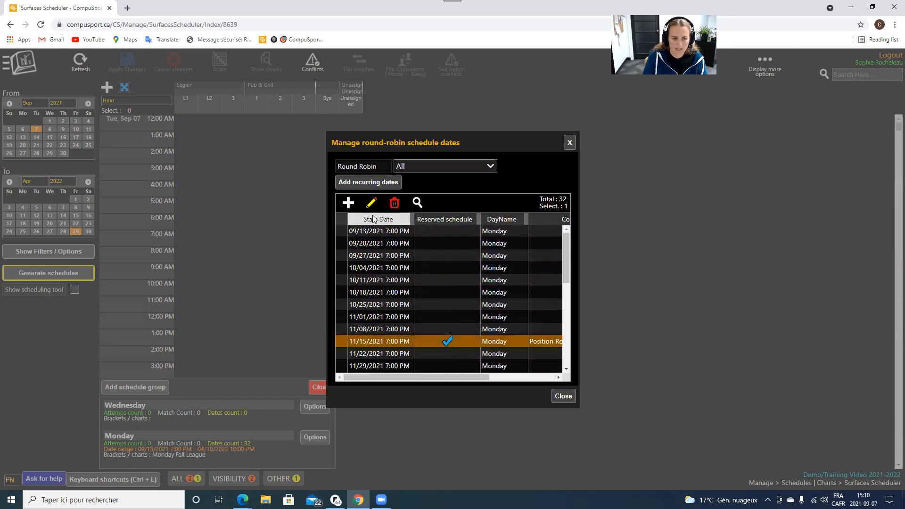
Edit 11/15/2021, uncheck Reserved schedule, and save it.
click(371, 203)
click(391, 287)
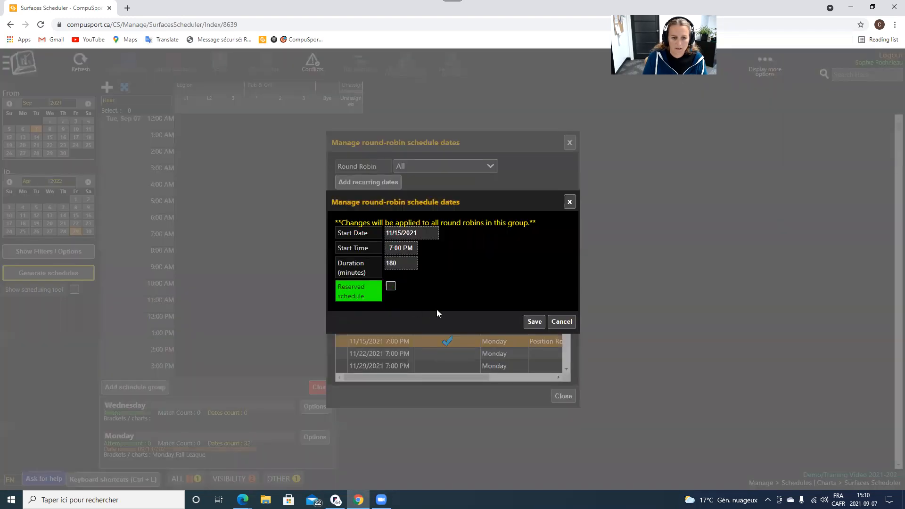
click(390, 288)
click(391, 287)
click(527, 319)
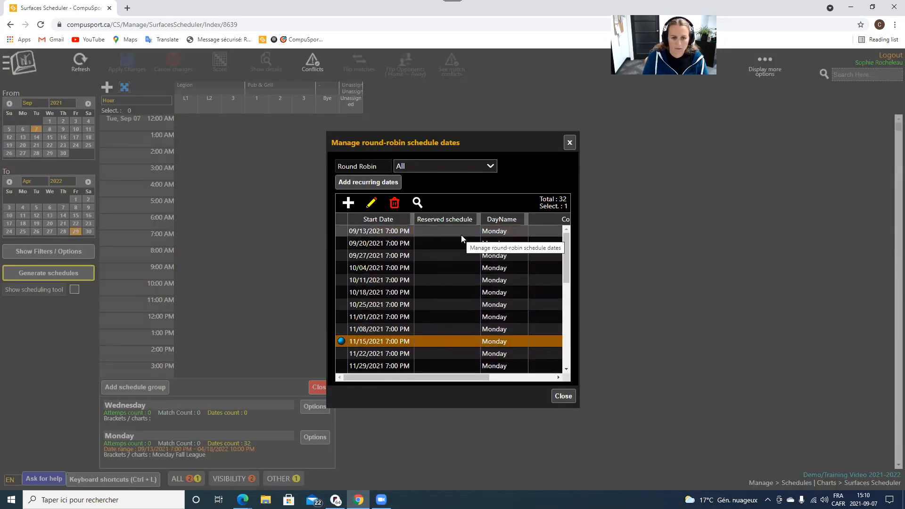
Check other dates such as 10/18/2021 and 11/29/2021, then close the dates list.
click(437, 293)
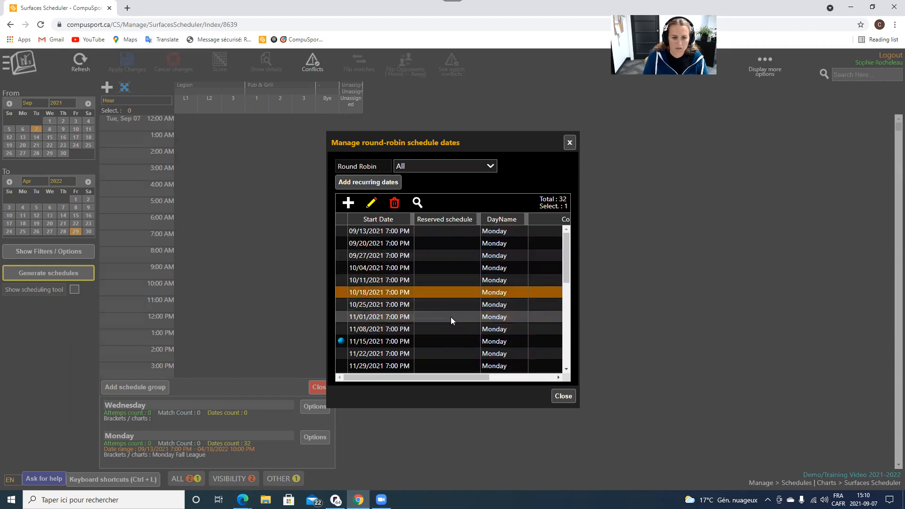
click(453, 361)
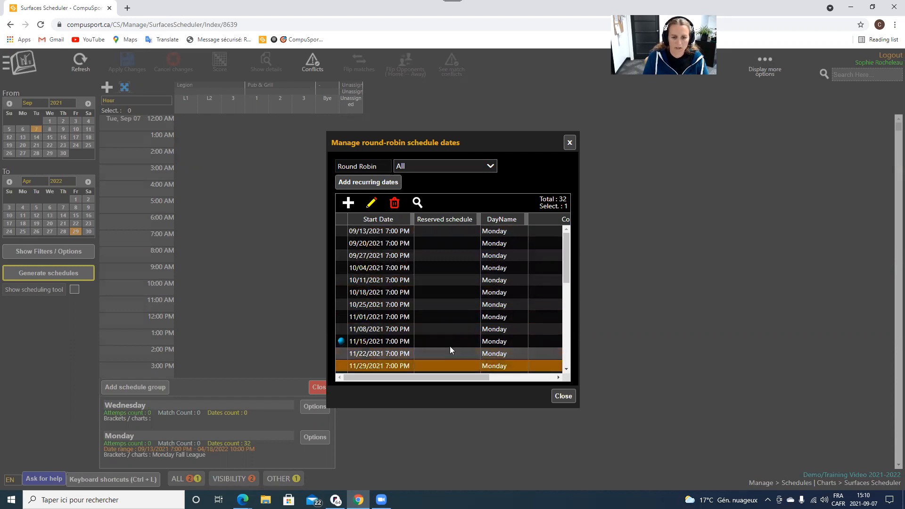
scroll(447, 340, down, 2)
scroll(447, 340, down, 2)
scroll(448, 340, down, 4)
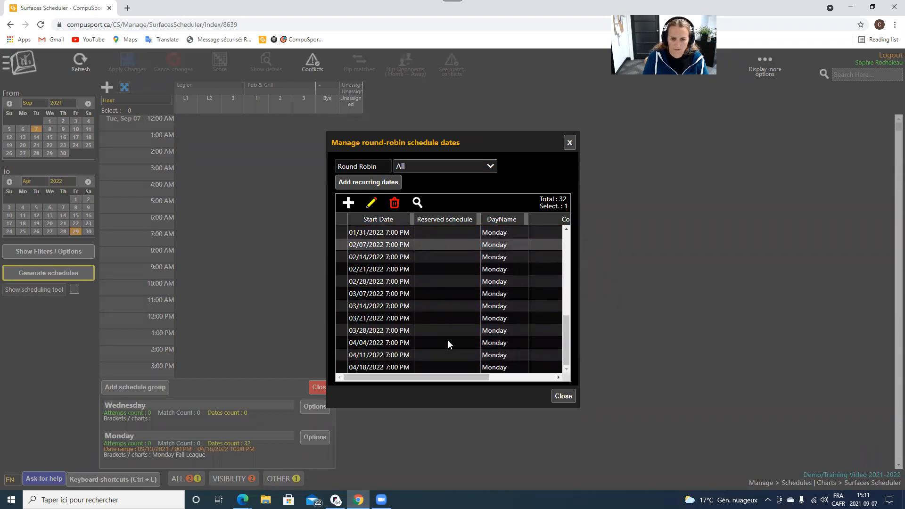
scroll(448, 340, up, 6)
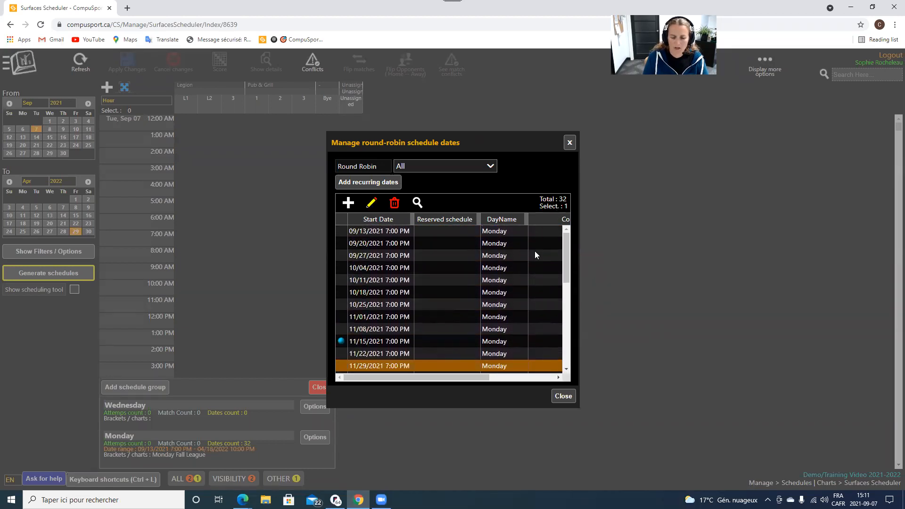
scroll(521, 316, down, 3)
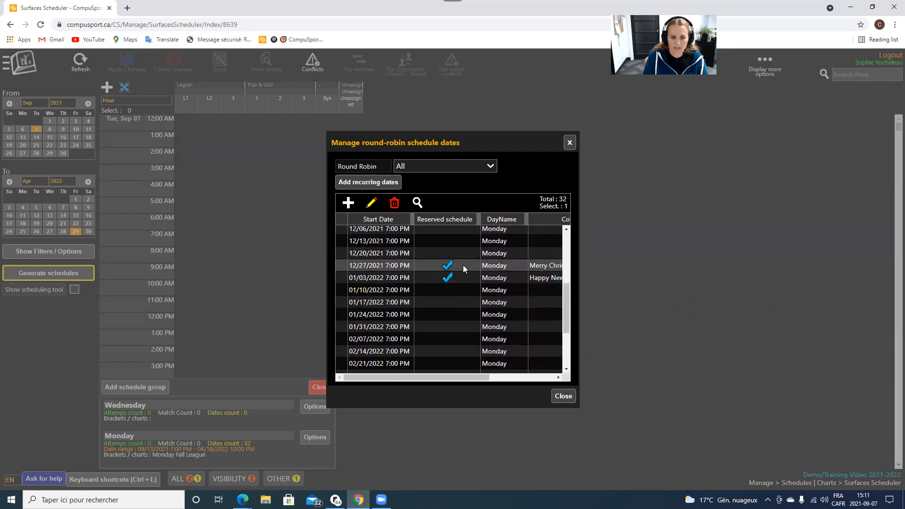
scroll(462, 265, up, 3)
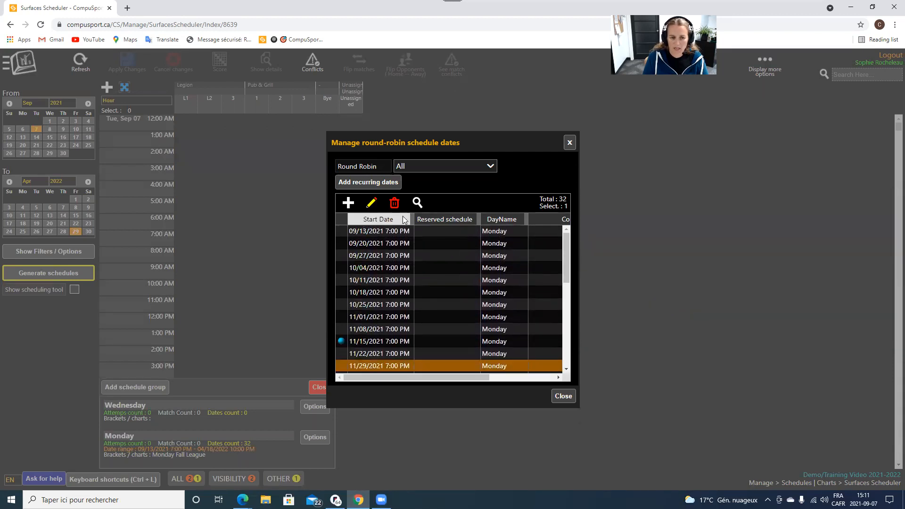
click(563, 397)
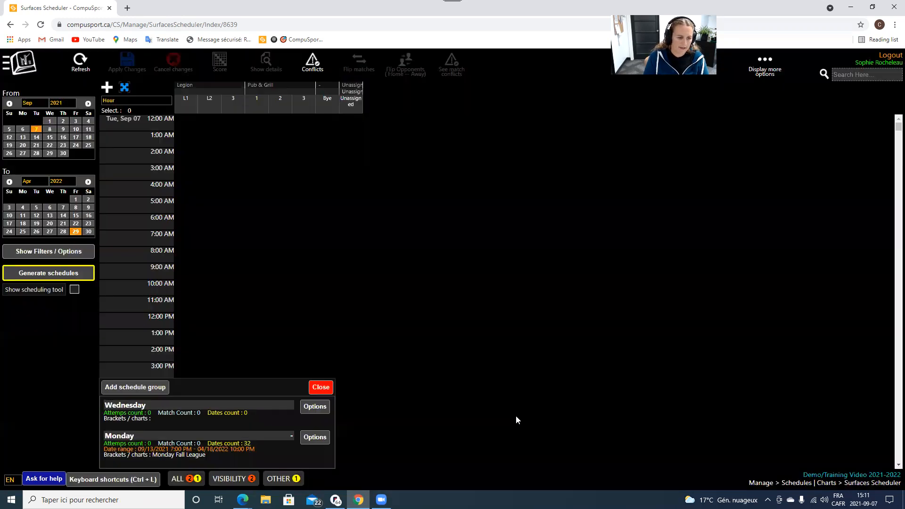
Start generating the Monday schedule, then cancel it.
click(322, 439)
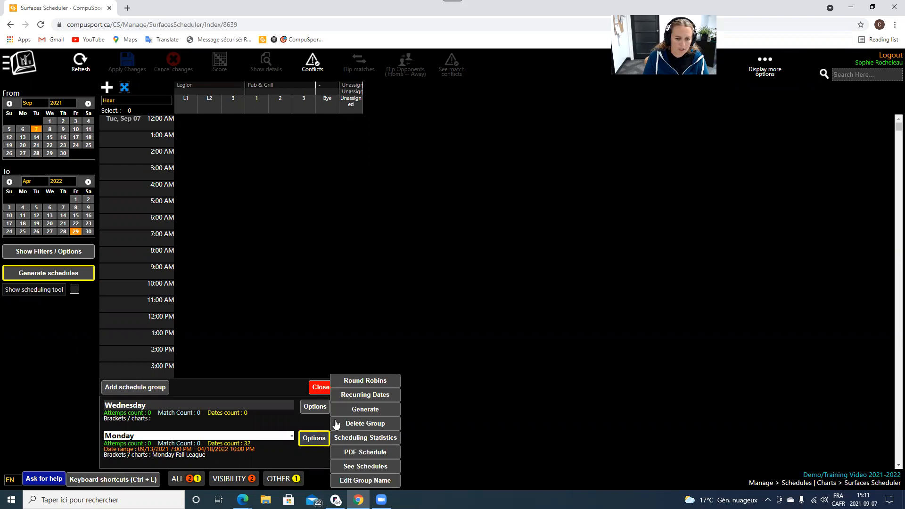
click(374, 411)
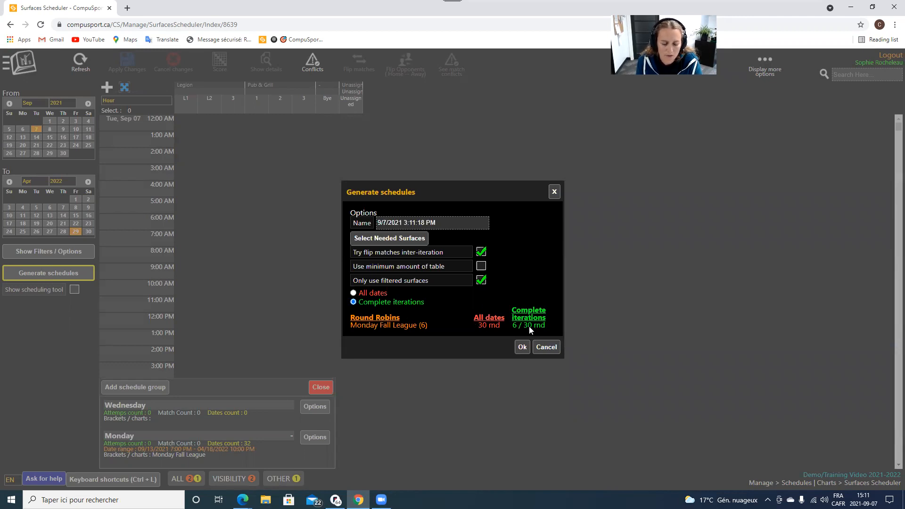
click(546, 347)
Delete 04/18/2022 from the Monday recurring dates, confirm, and close the list.
click(314, 438)
click(365, 396)
scroll(373, 322, down, 1)
scroll(373, 323, down, 6)
click(377, 366)
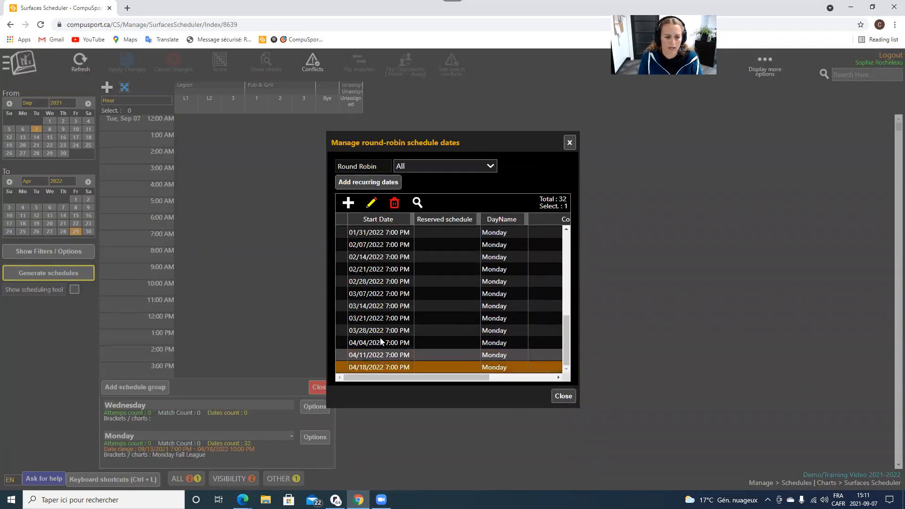
click(394, 206)
click(481, 298)
click(562, 396)
click(314, 437)
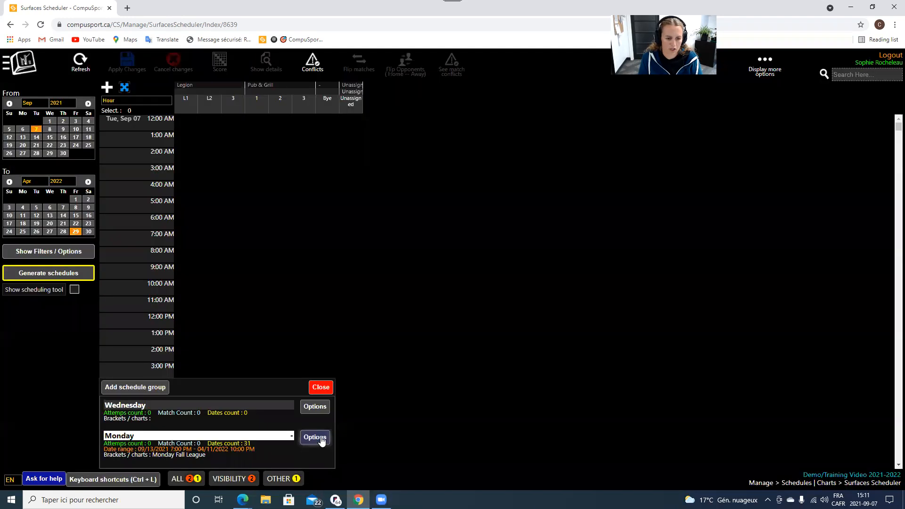
Generate the Monday Fall League schedule with complete iterations only.
click(363, 409)
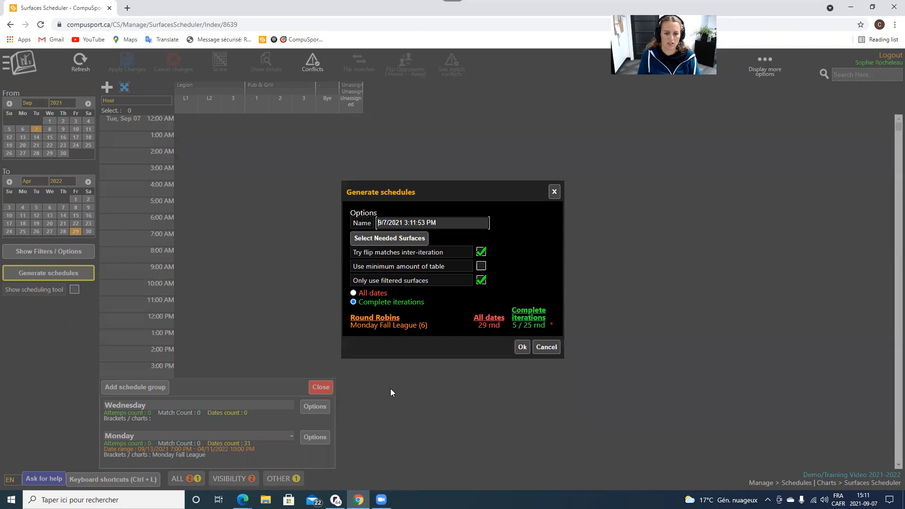
click(480, 326)
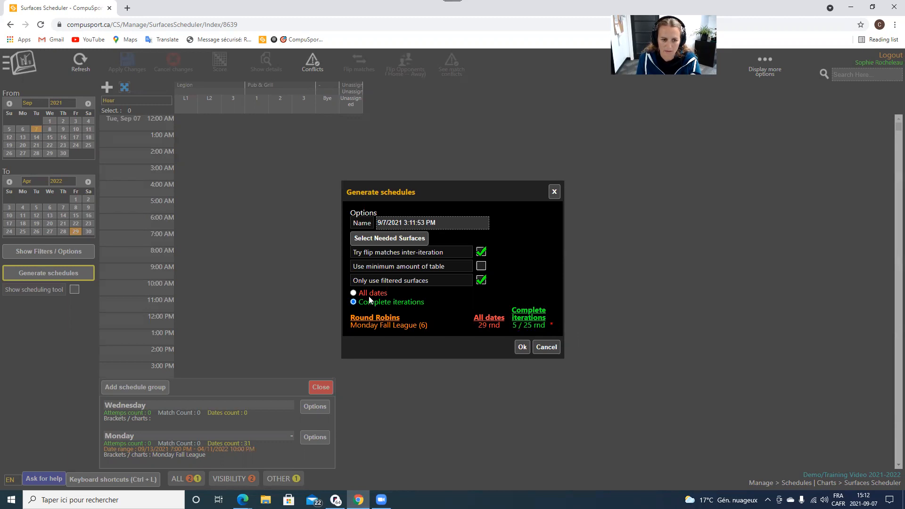
click(353, 292)
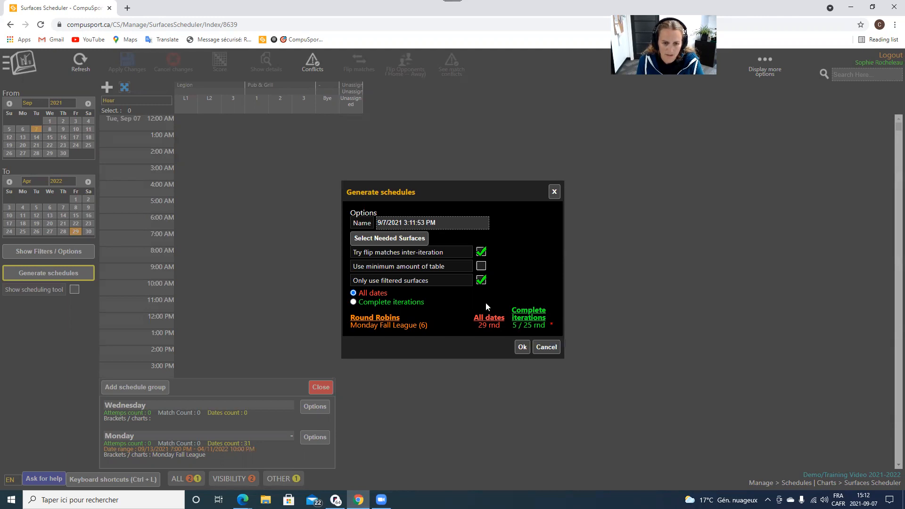
click(353, 301)
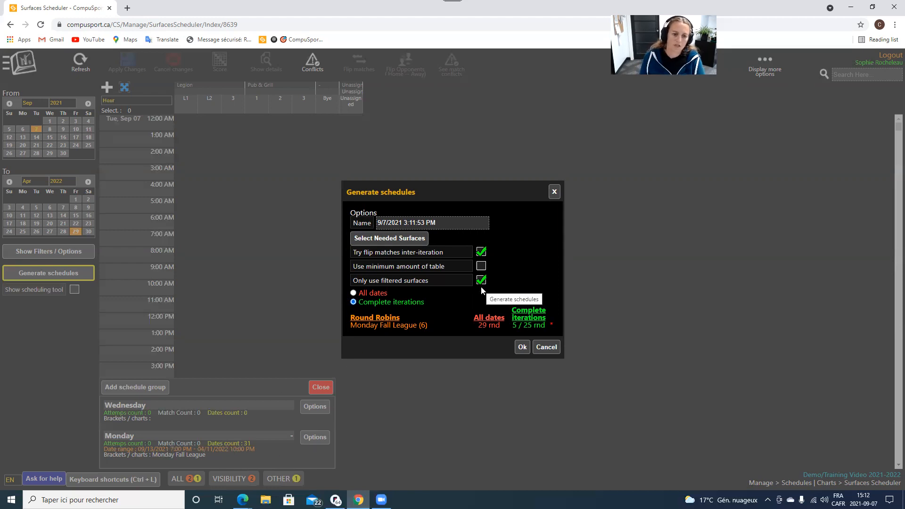
click(521, 348)
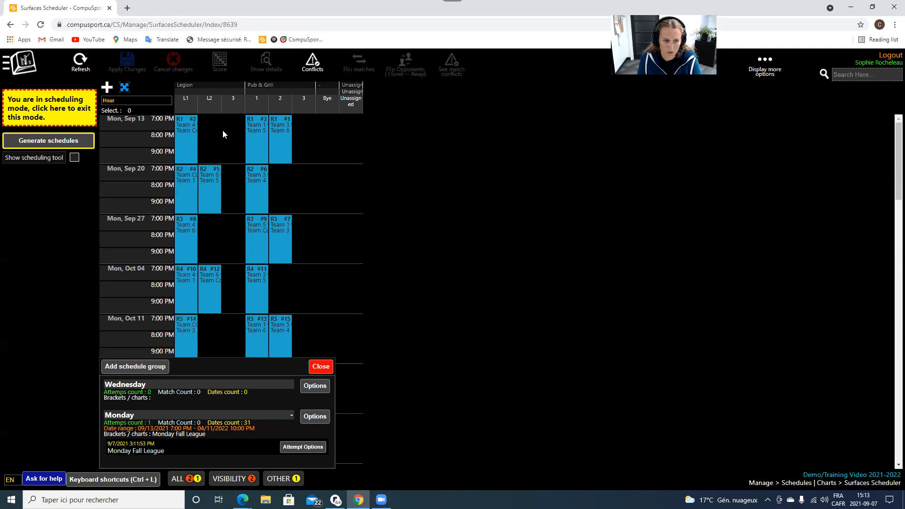
click(303, 448)
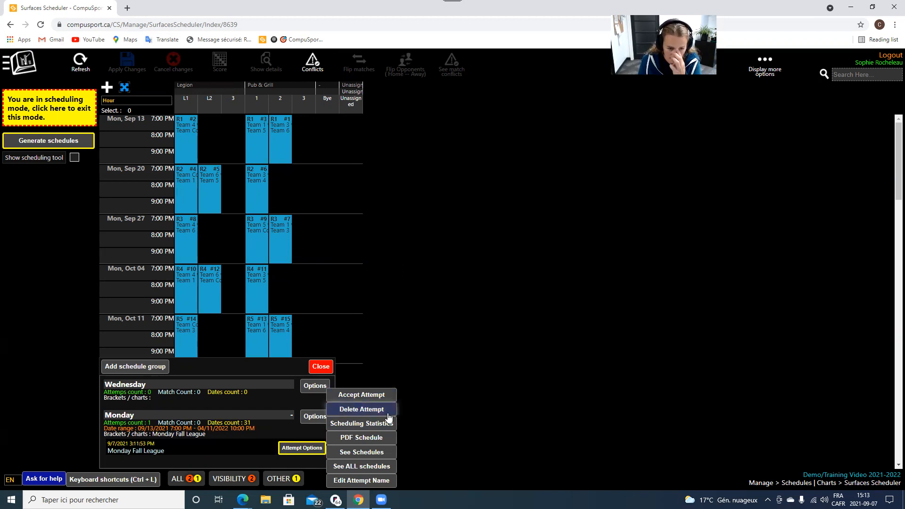
click(368, 438)
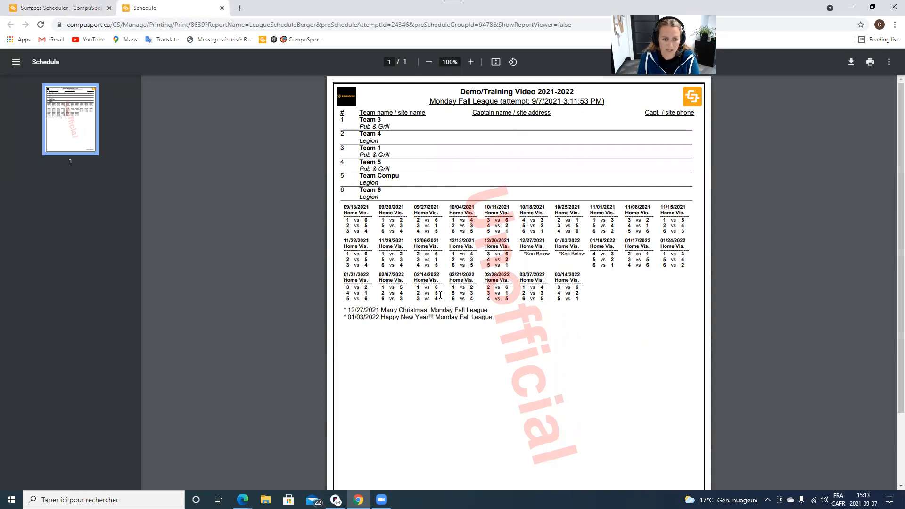
drag(349, 314, 400, 317)
click(523, 278)
drag(534, 247, 583, 255)
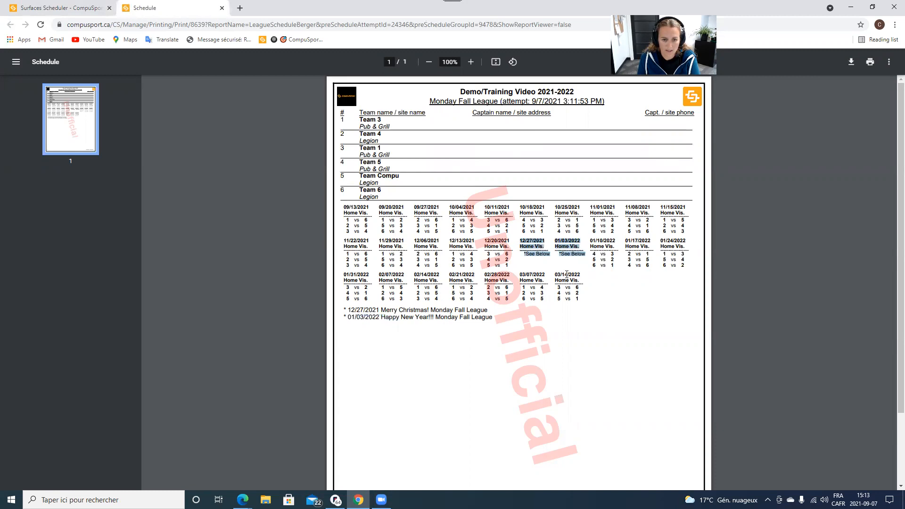
click(425, 309)
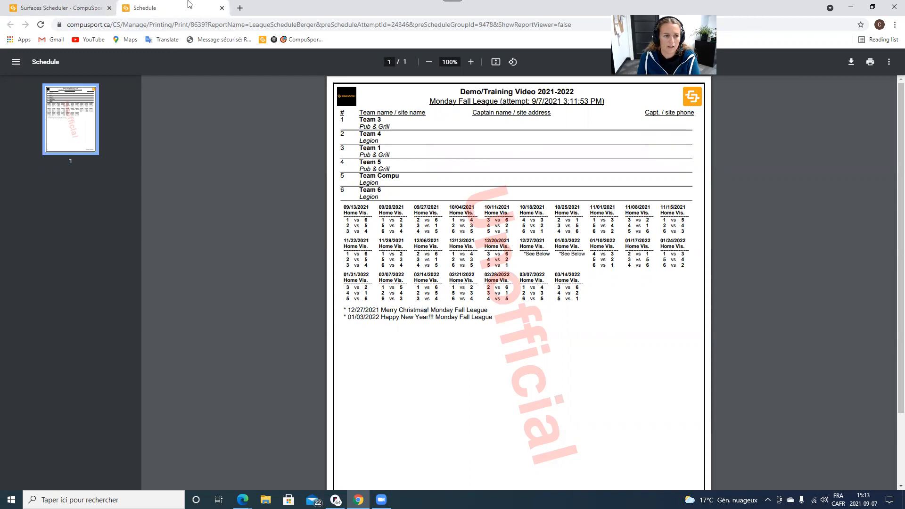
click(222, 8)
Open the Monday attempt's Scheduling Statistics report from Attempt Options.
click(311, 447)
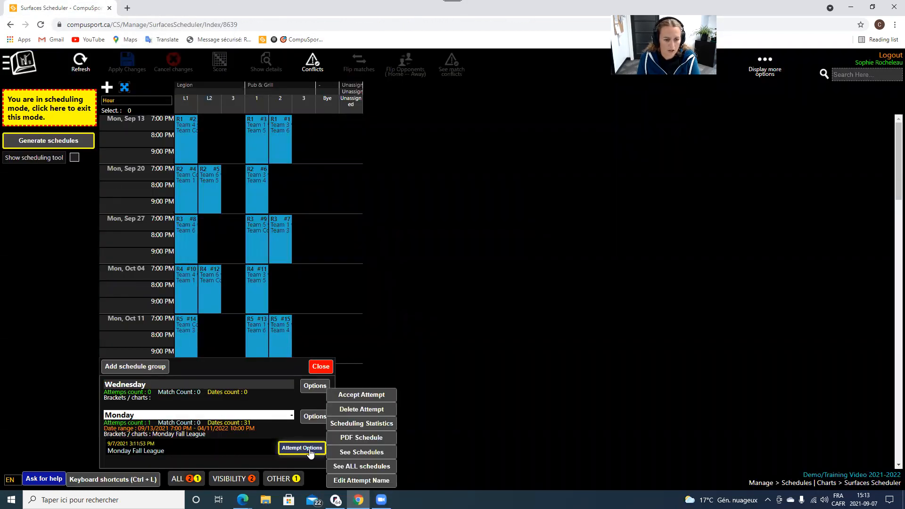
click(178, 135)
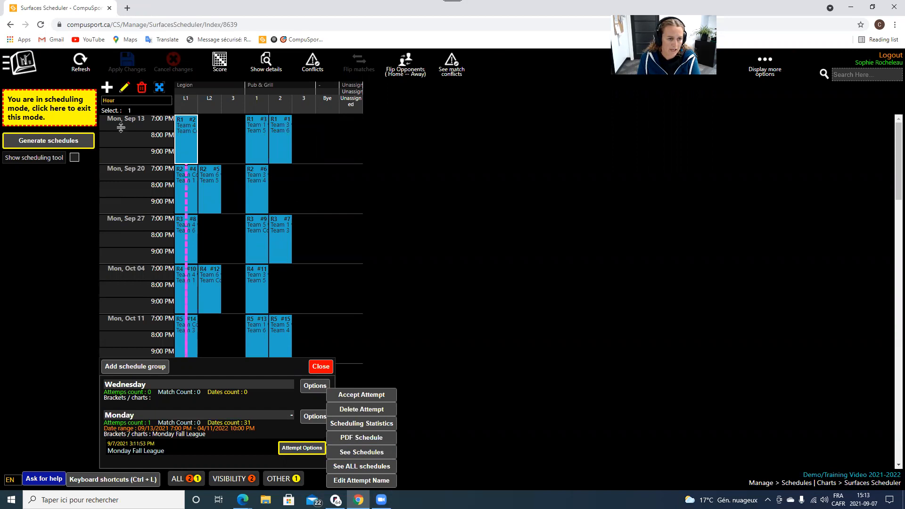
mouse_move(184, 134)
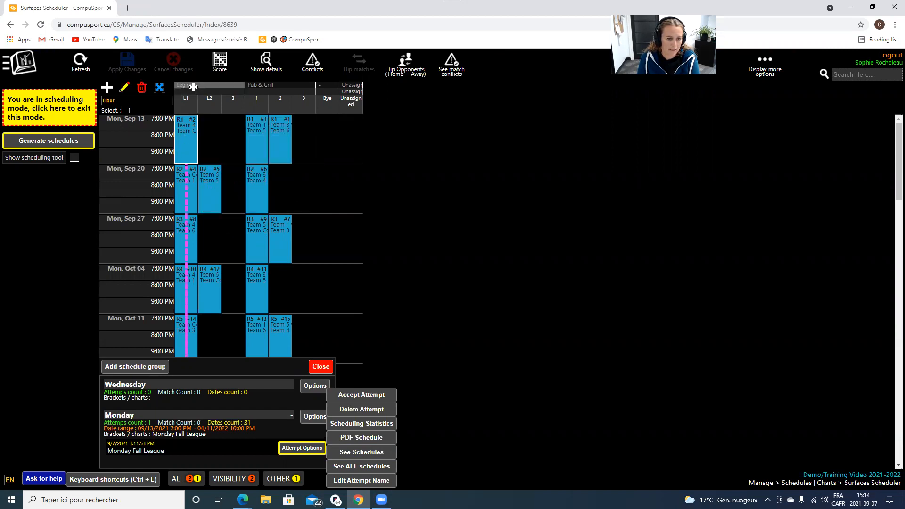
click(355, 426)
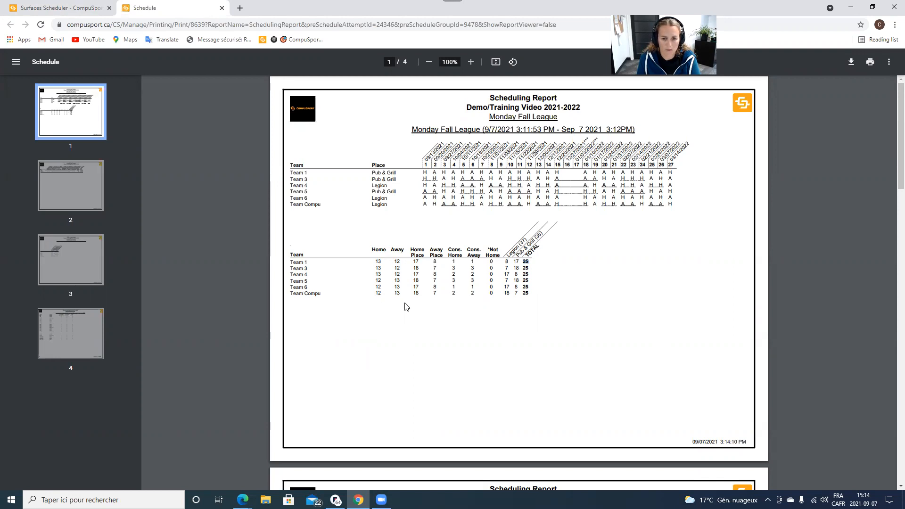
Review the report: 25 games per team, 13–12 home/away, each pairing five times.
scroll(406, 305, down, 8)
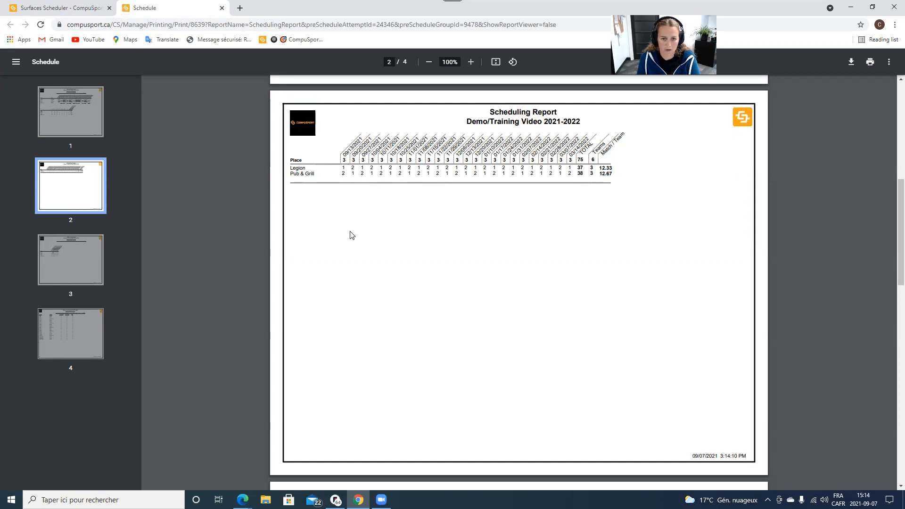
scroll(349, 234, down, 7)
scroll(353, 237, down, 2)
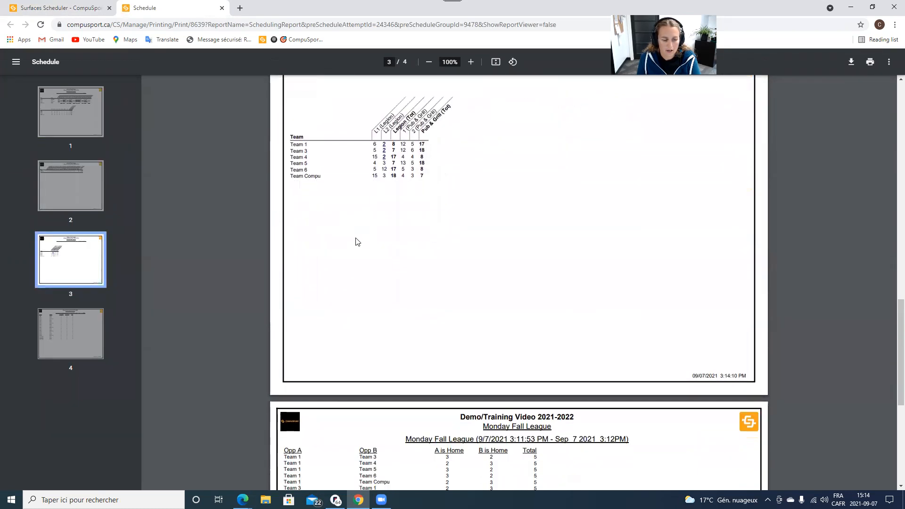
scroll(356, 242, up, 1)
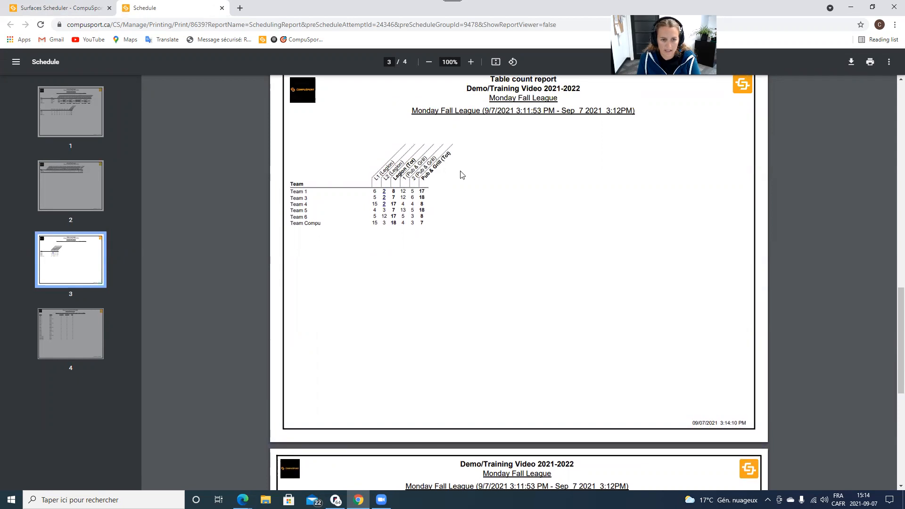
scroll(443, 208, down, 3)
scroll(443, 208, down, 1)
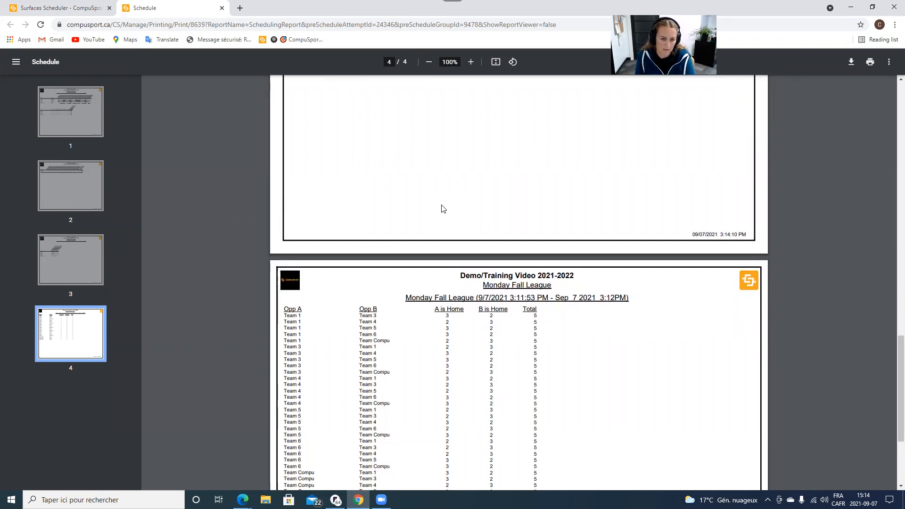
scroll(408, 245, down, 3)
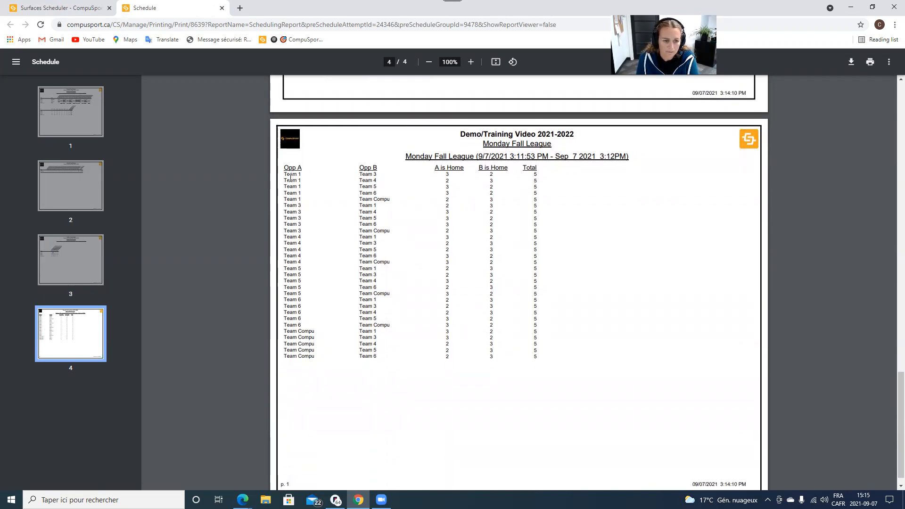
drag(300, 176, 285, 170)
drag(378, 176, 362, 176)
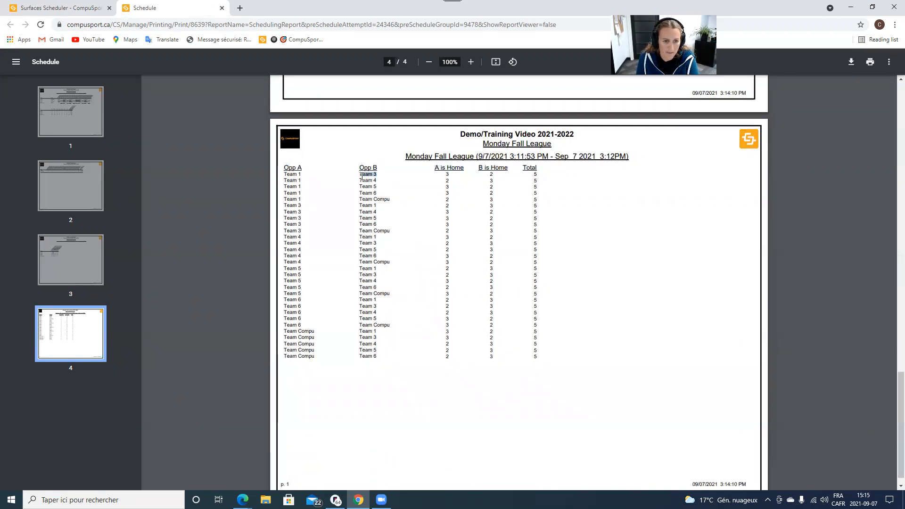
drag(453, 174, 436, 174)
click(487, 176)
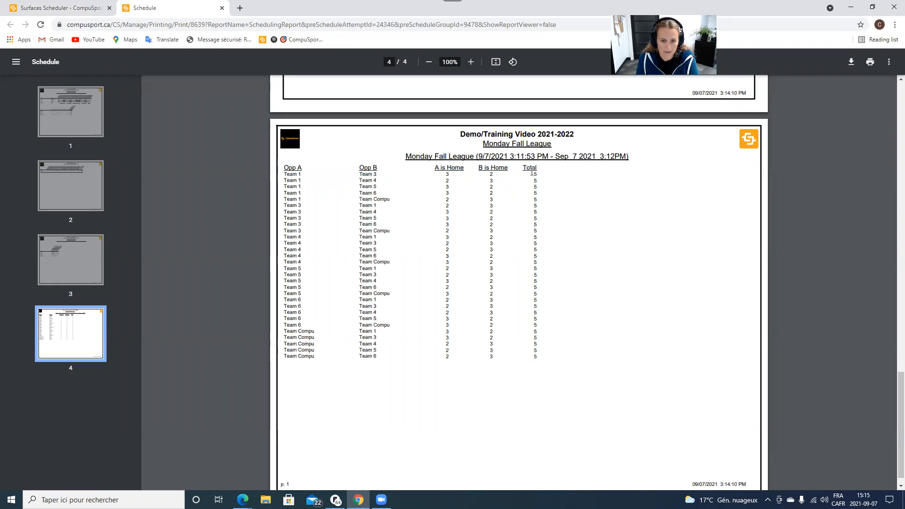
scroll(531, 330, up, 20)
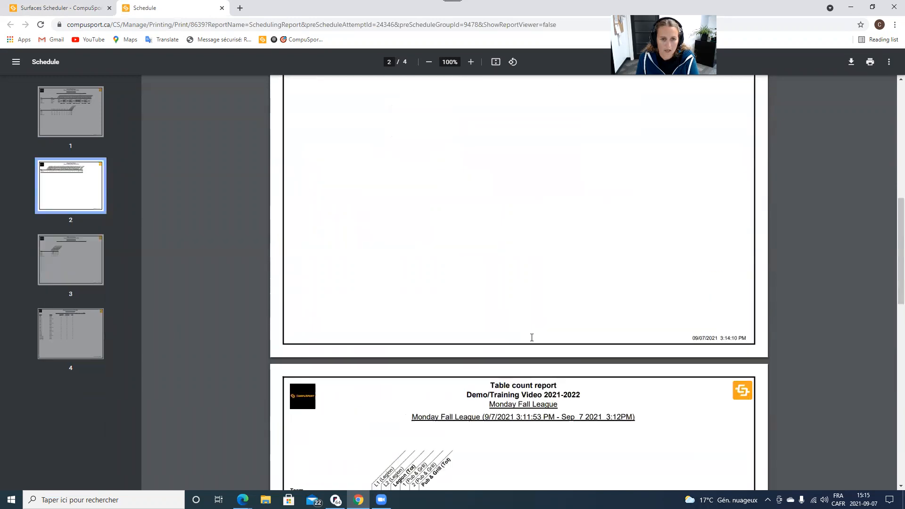
Close the report PDF and accept the Monday Fall League attempt.
click(221, 9)
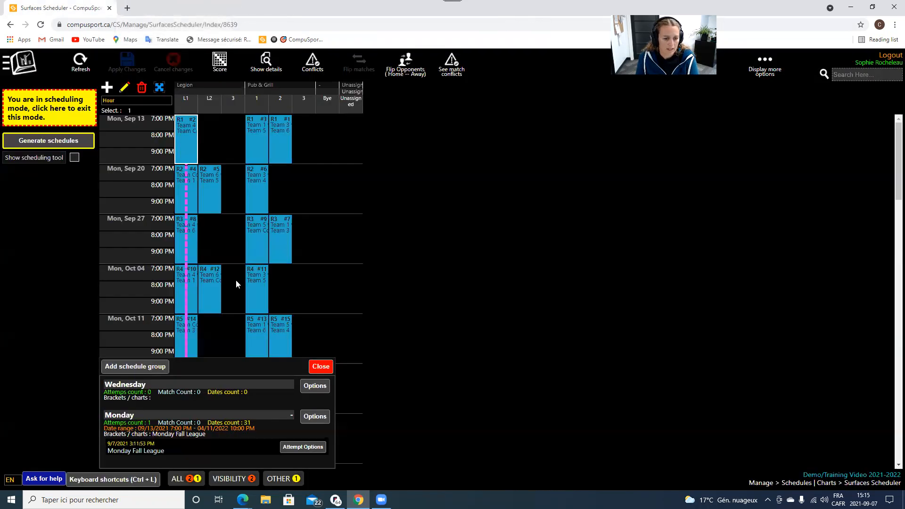
click(304, 447)
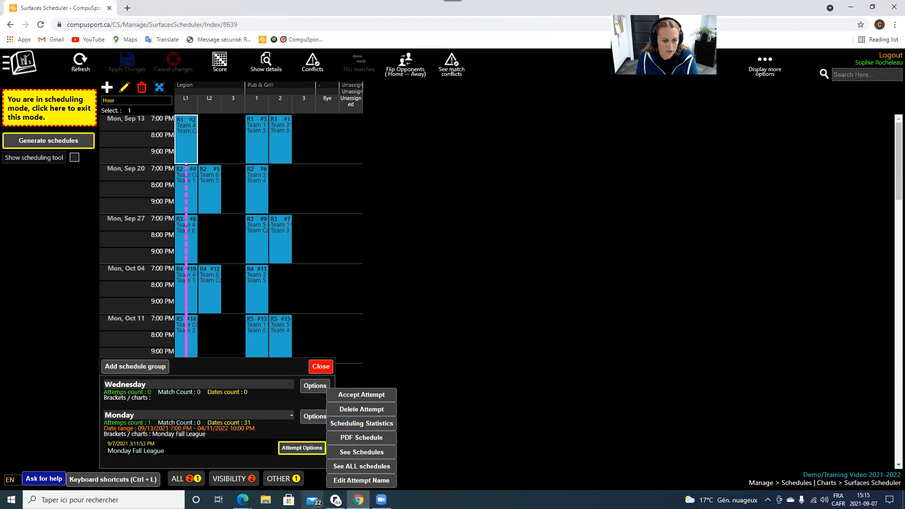
click(371, 395)
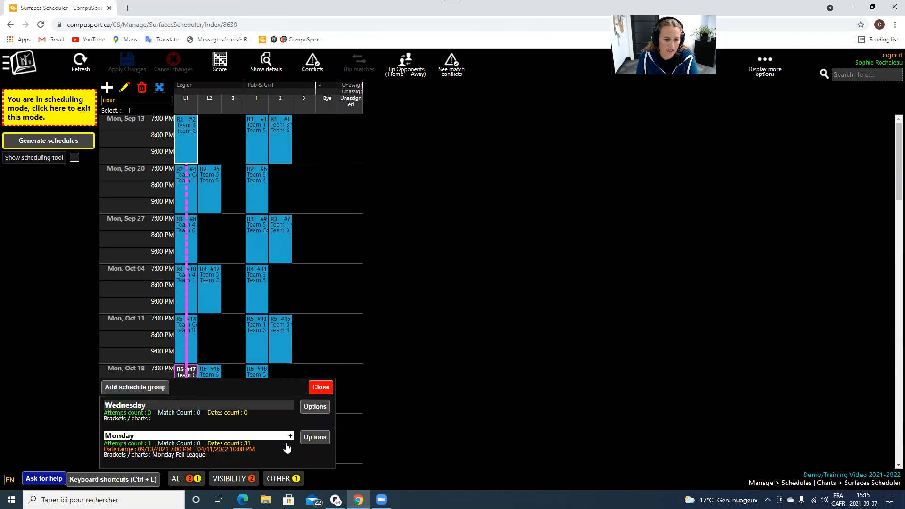
Expand the Monday group and choose Options > Generate for another schedule.
click(287, 445)
click(314, 418)
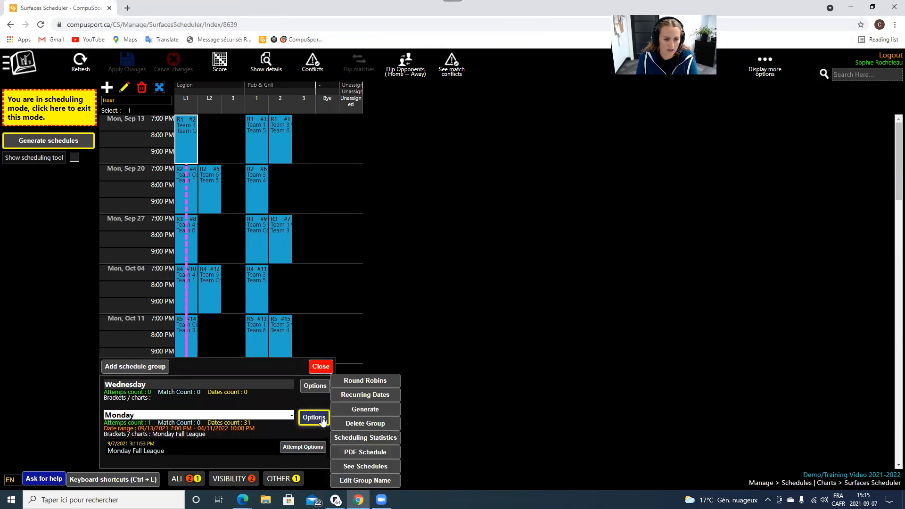
click(362, 409)
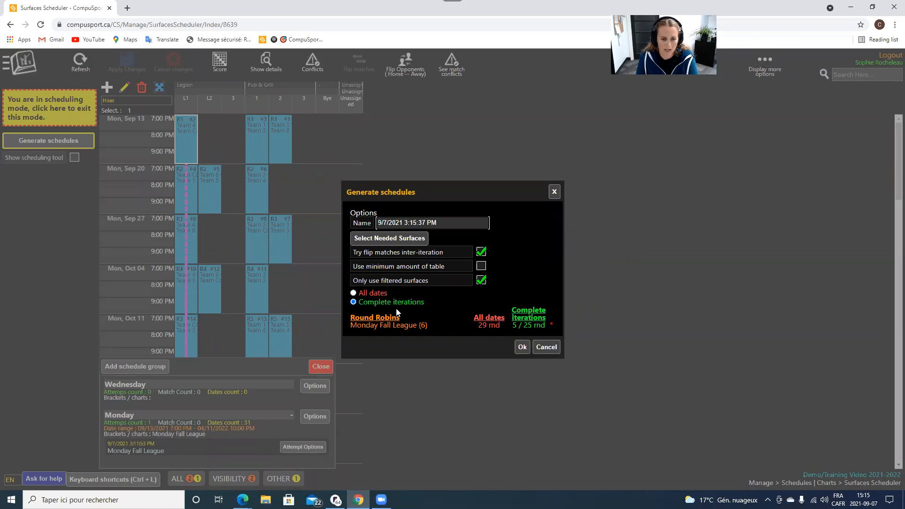
Generate a new Monday Fall League attempt and accept it, laying out its 77 matches.
click(522, 347)
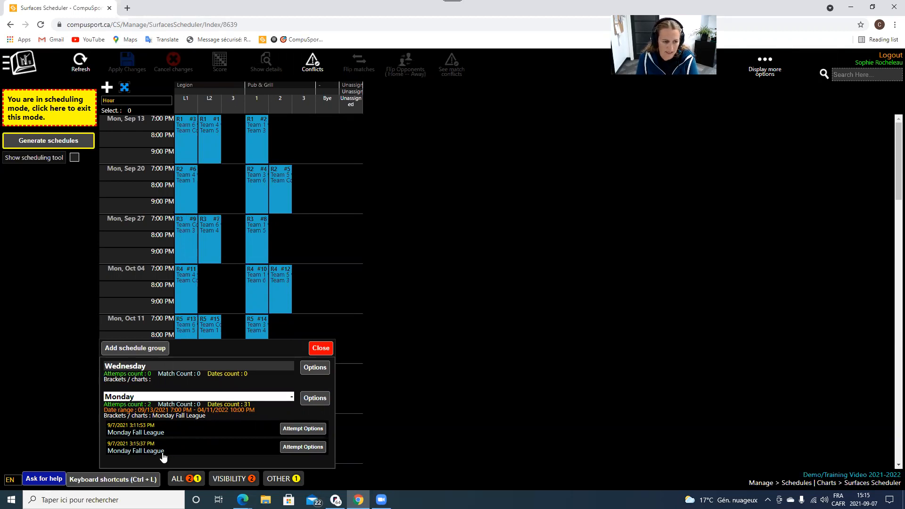
click(303, 448)
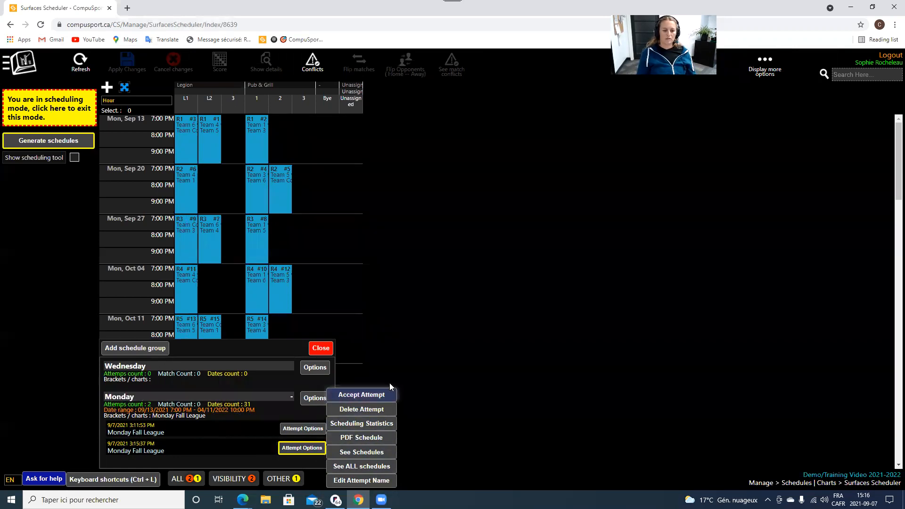
click(375, 396)
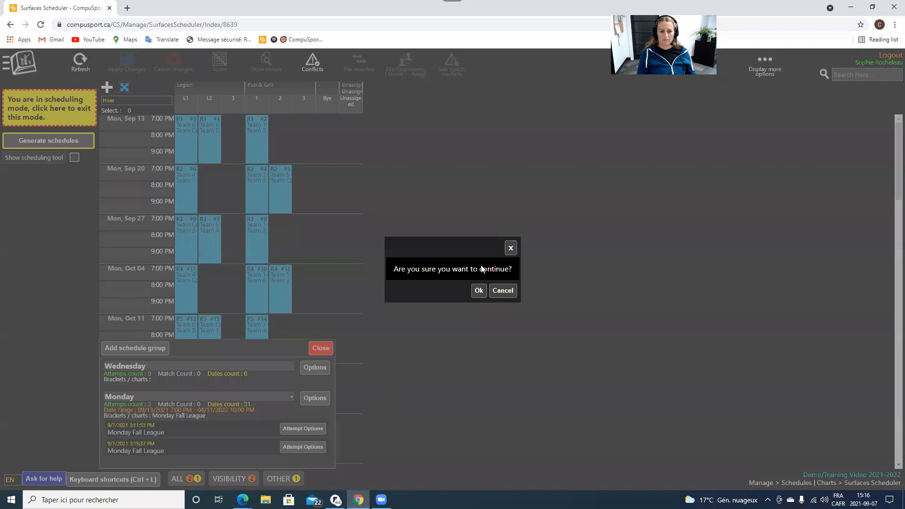
click(475, 290)
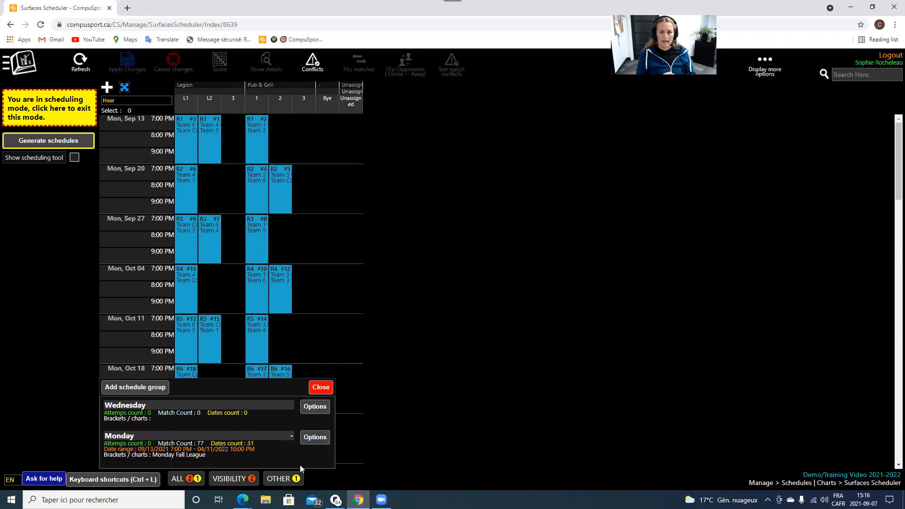
click(315, 387)
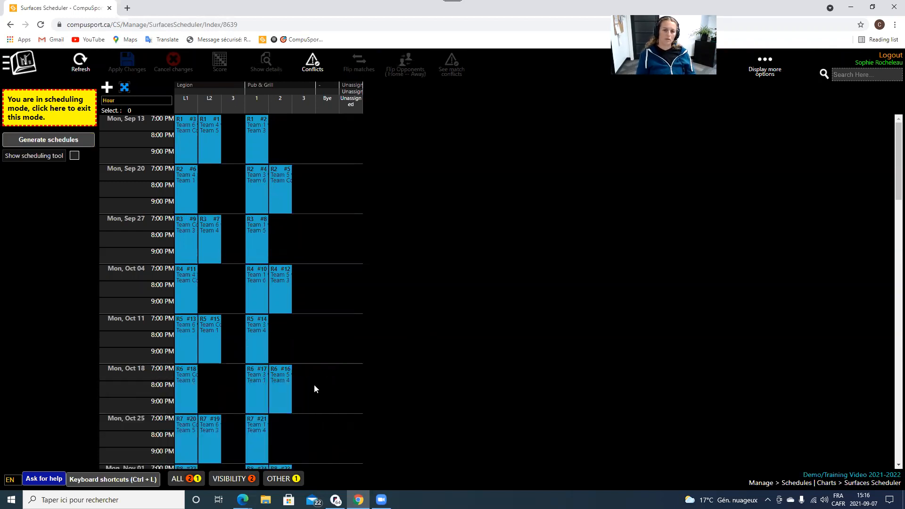